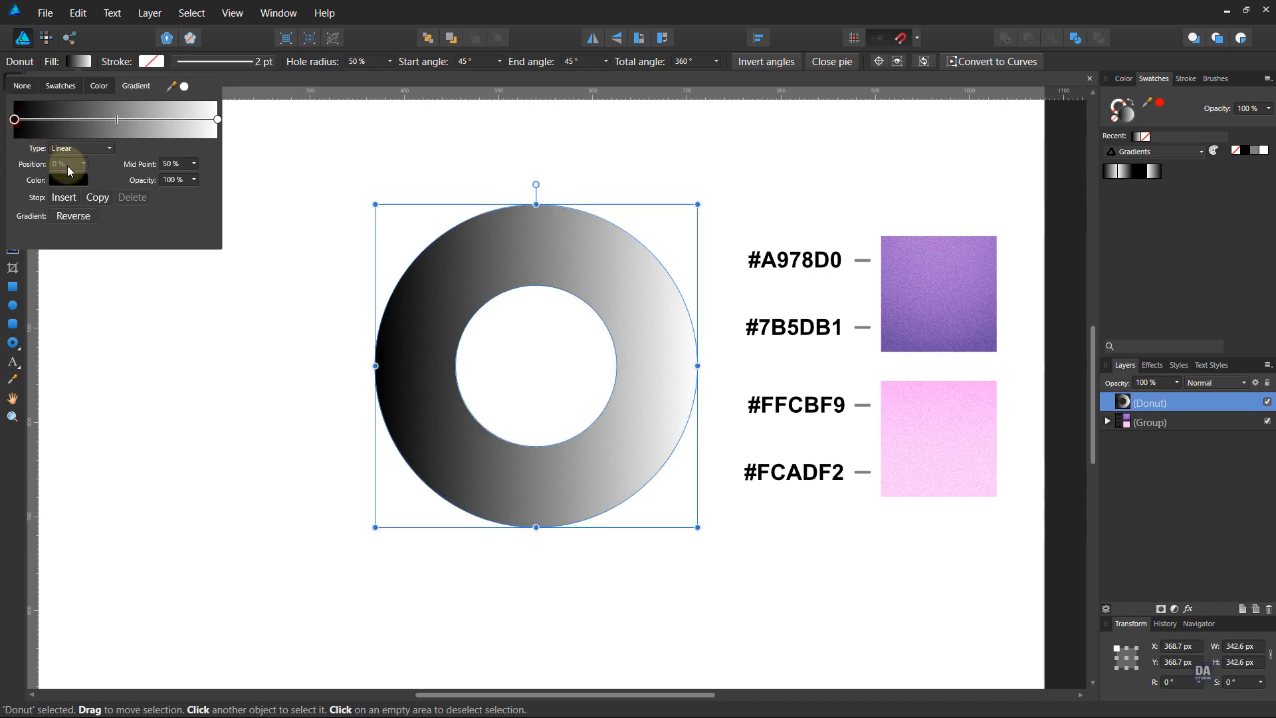
Step: Colour the donut's gradient start with the purple swatch's lighter upper tone and its end with the swatch's darker lower tone
{"action": "left_click", "coordinate": [77, 181]}
{"action": "left_click_drag", "start_coordinate": [170, 210], "coordinate": [931, 242]}
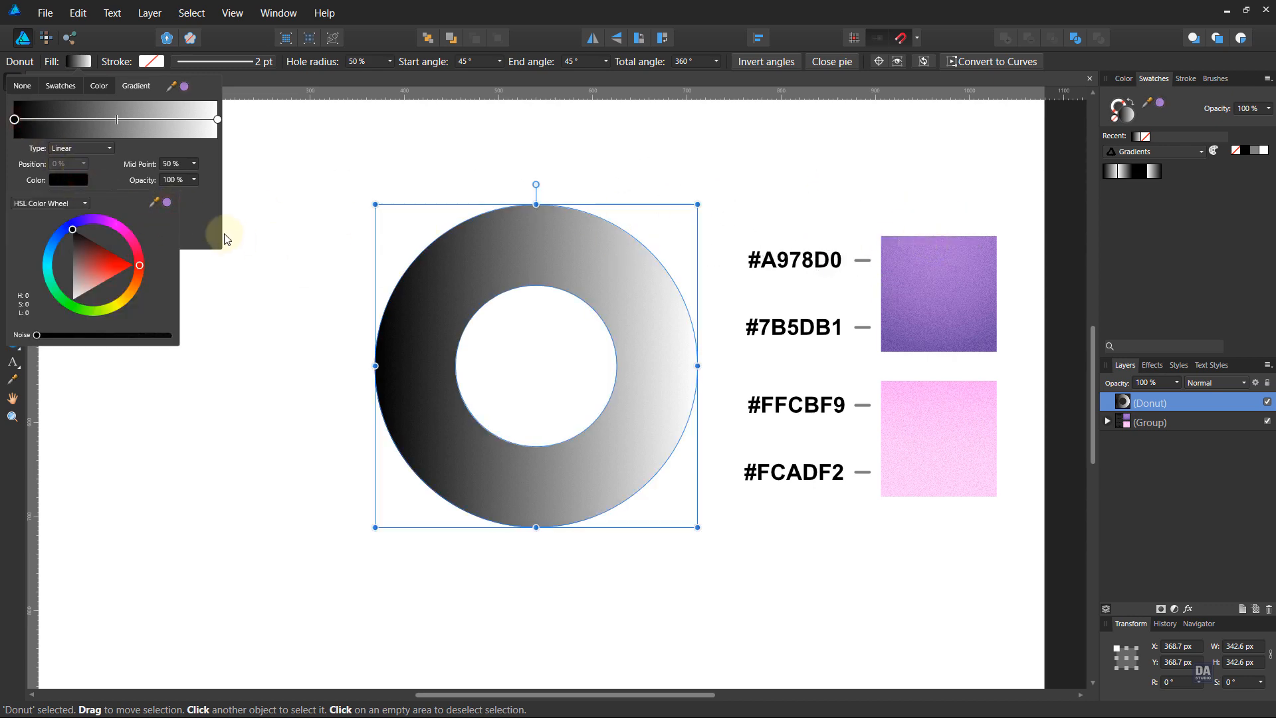
{"action": "left_click", "coordinate": [166, 204]}
{"action": "left_click", "coordinate": [217, 120]}
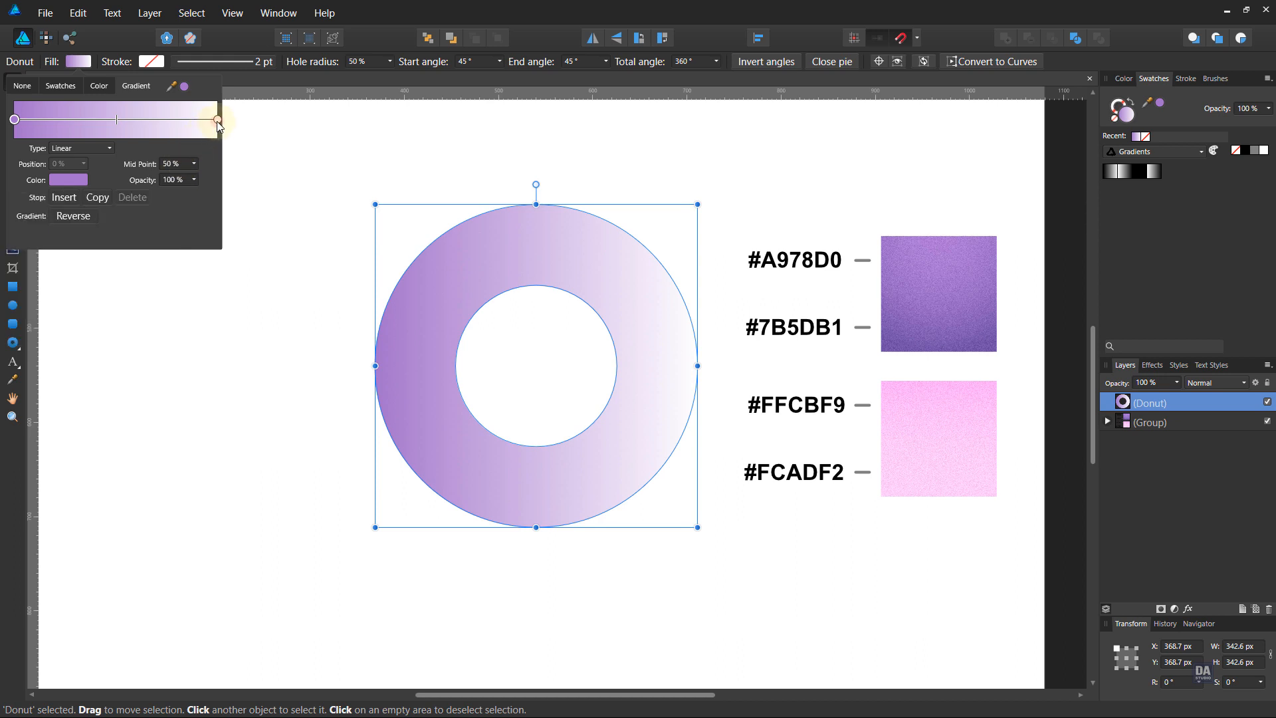
{"action": "left_click", "coordinate": [75, 179]}
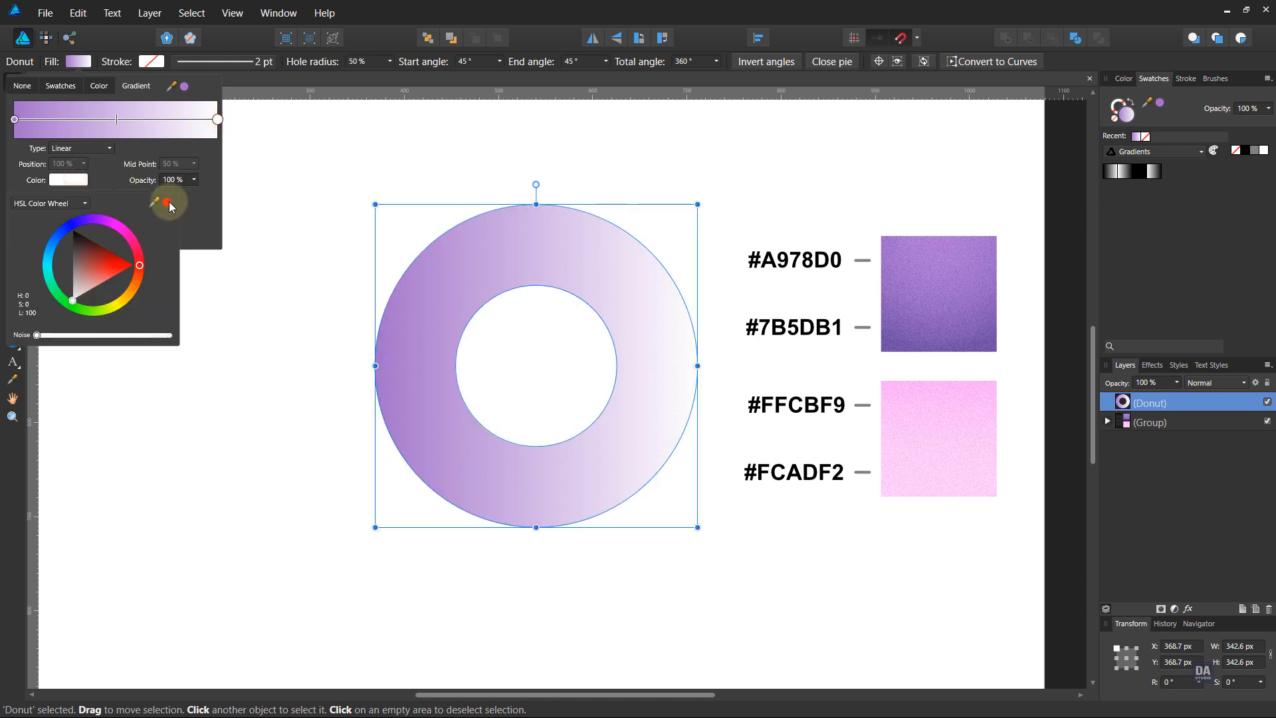
{"action": "left_click_drag", "start_coordinate": [168, 202], "coordinate": [887, 341]}
{"action": "left_click", "coordinate": [167, 202]}
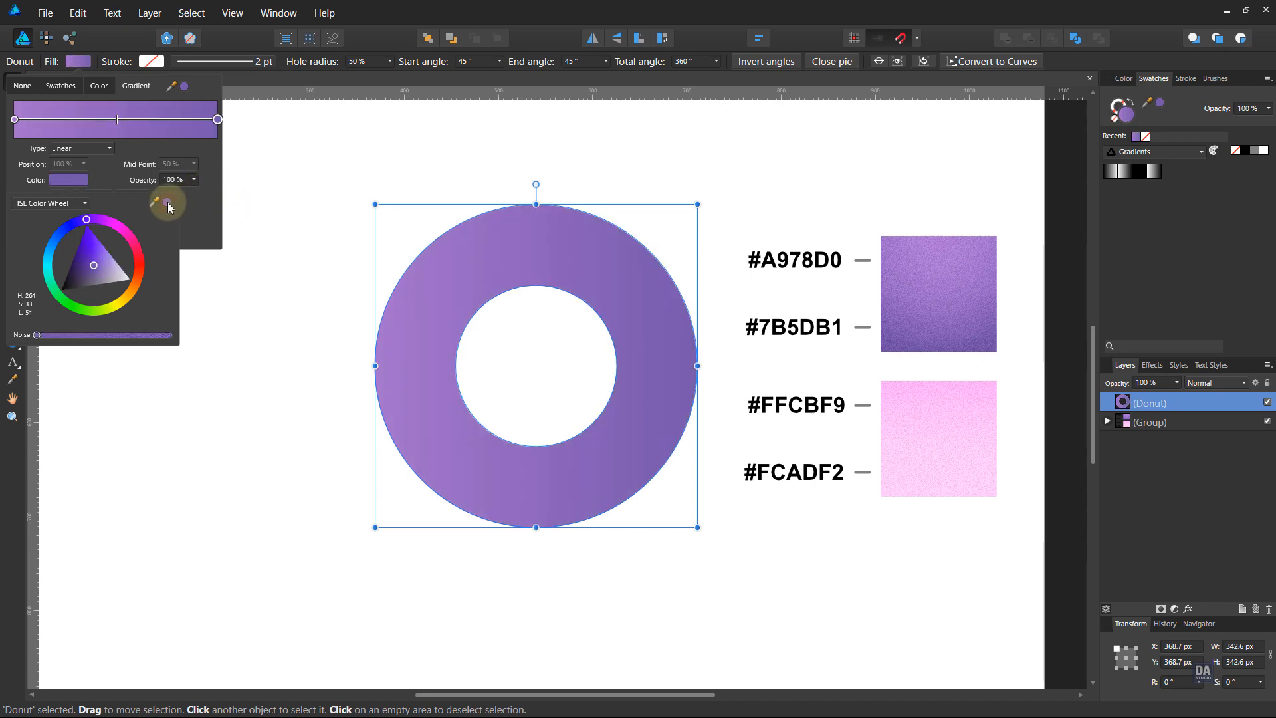
Step: Make the donut's gradient elliptical and centre it on the shape so it spreads from the middle to the outer edge
{"action": "left_click", "coordinate": [80, 149]}
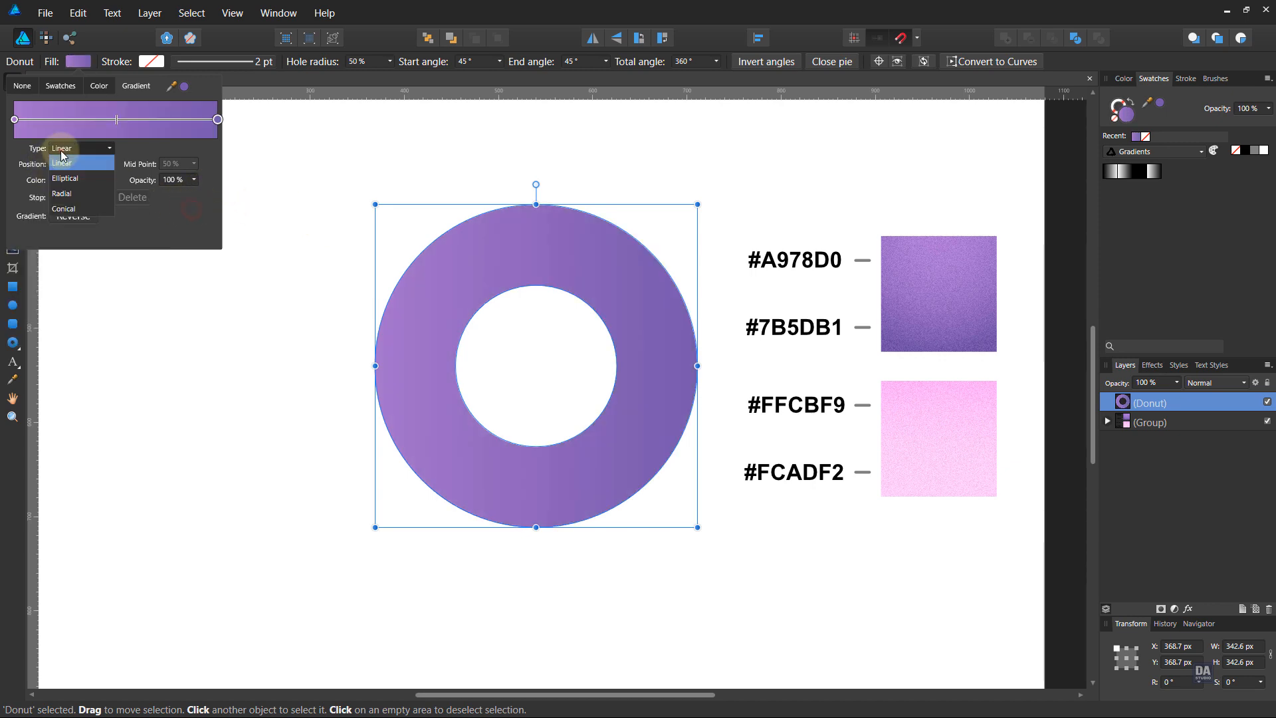
{"action": "left_click", "coordinate": [65, 178]}
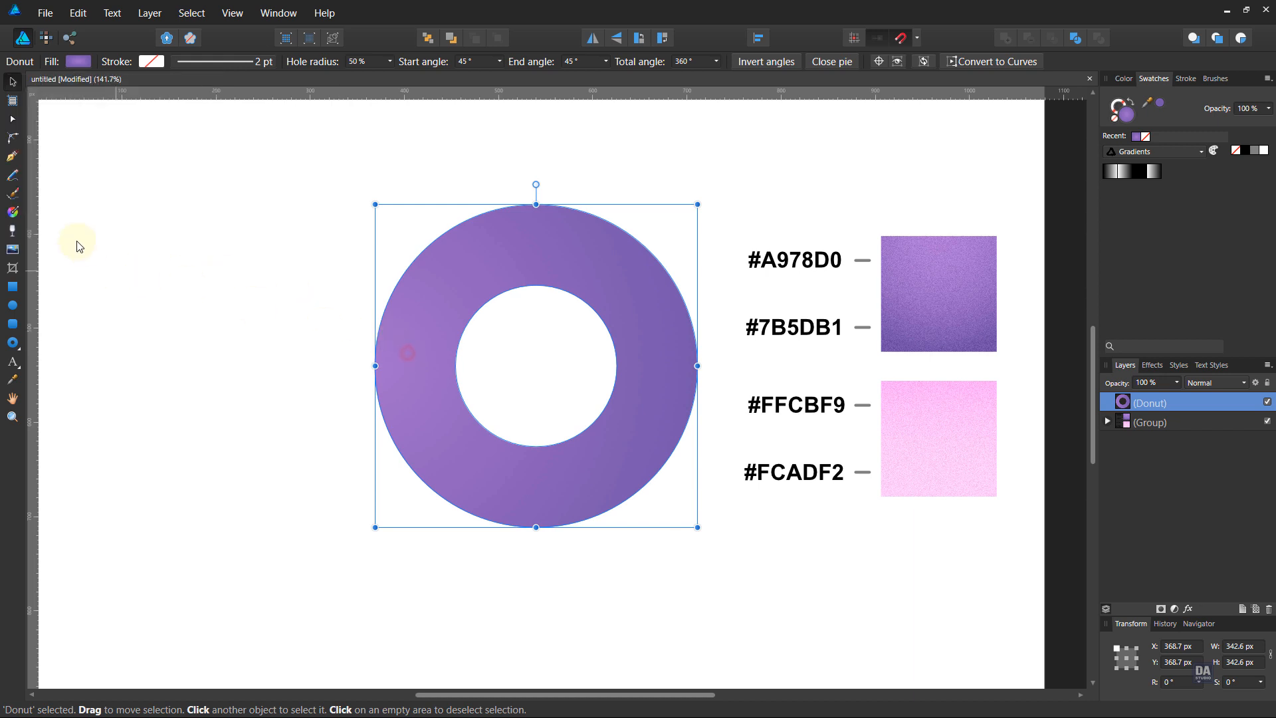
{"action": "left_click", "coordinate": [13, 212]}
{"action": "left_click_drag", "start_coordinate": [387, 365], "coordinate": [372, 333]}
{"action": "left_click_drag", "start_coordinate": [536, 366], "coordinate": [677, 376]}
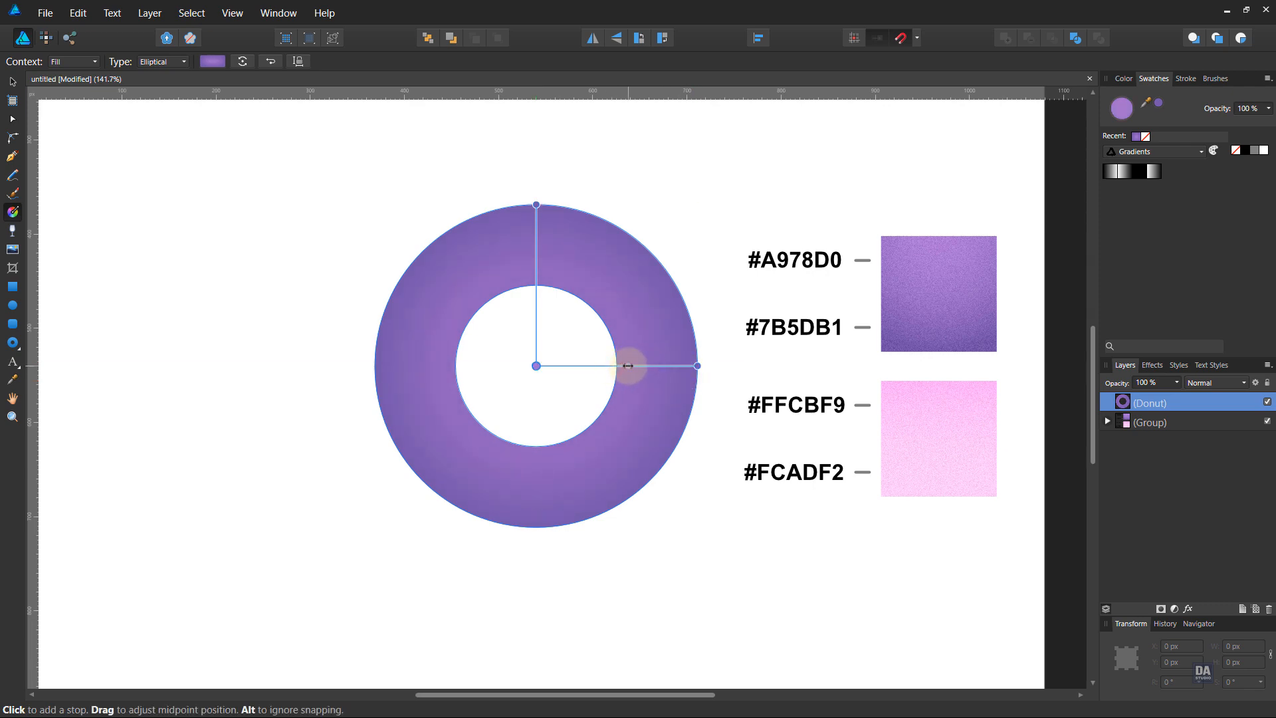
{"action": "key", "text": "v"}
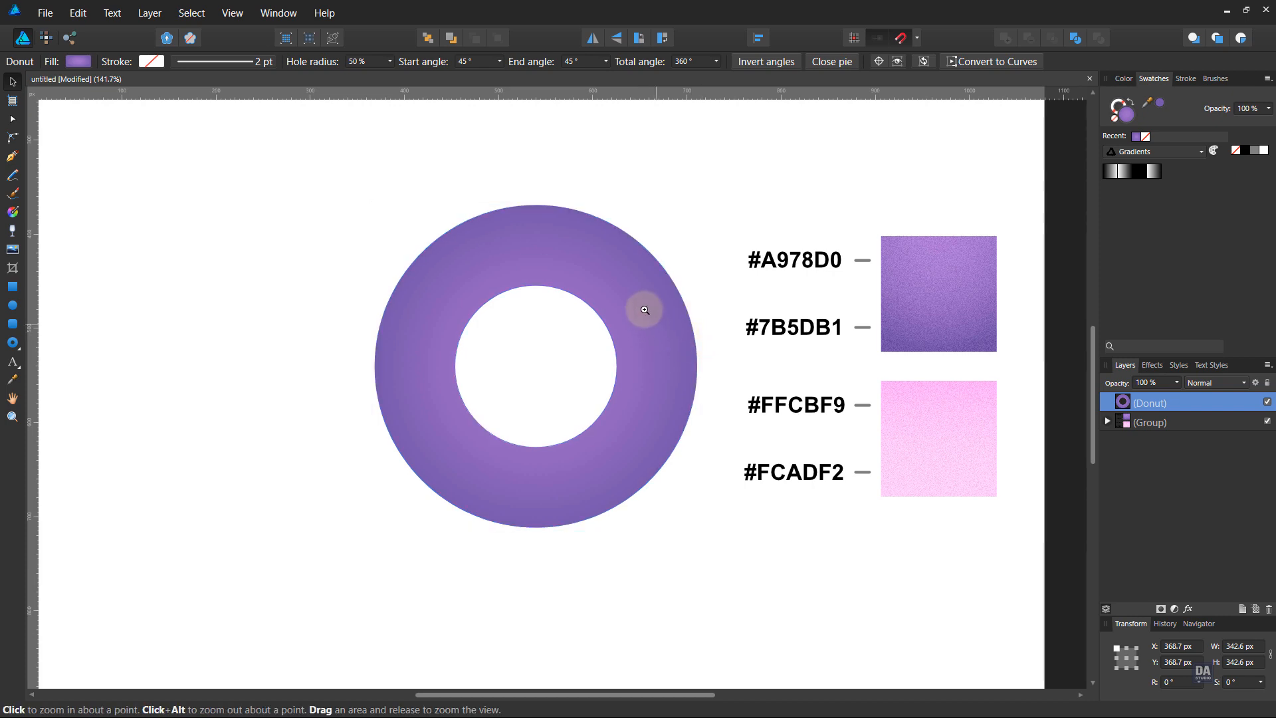
{"action": "mouse_move", "coordinate": [646, 304]}
{"action": "left_mouse_down"}
{"action": "mouse_move", "coordinate": [701, 307]}
{"action": "mouse_move", "coordinate": [651, 315]}
{"action": "left_mouse_up"}
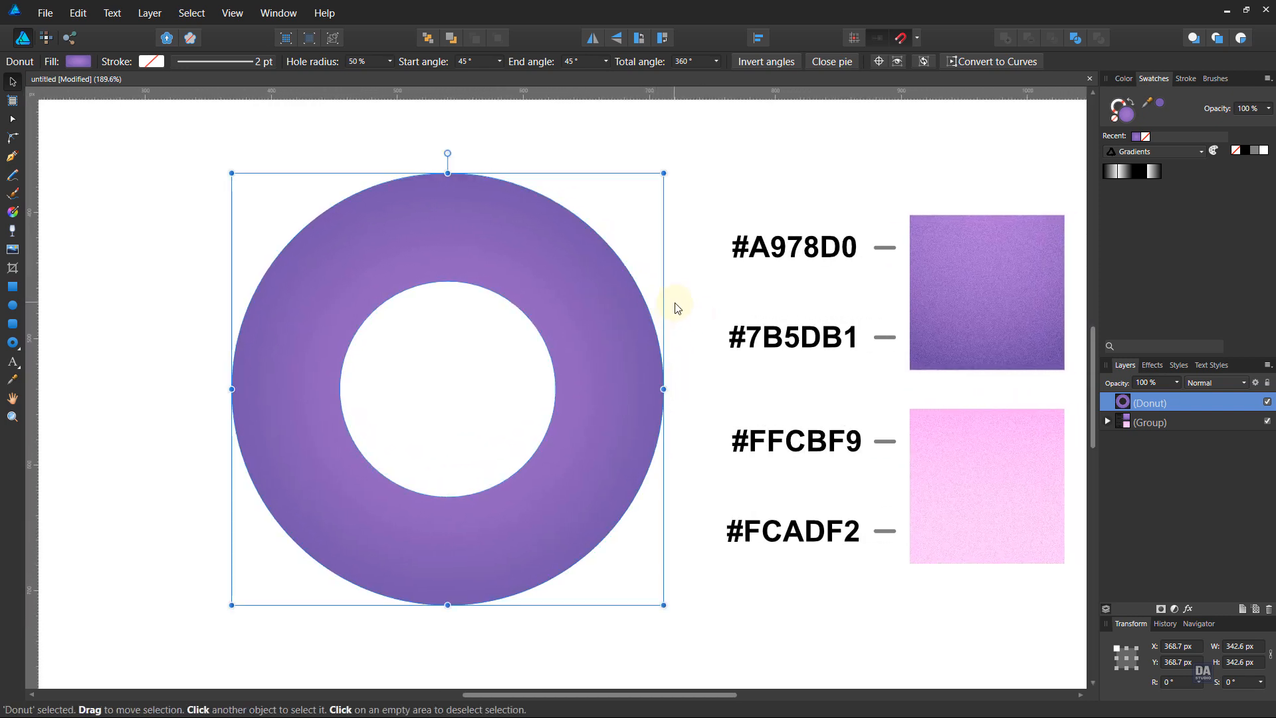
{"action": "left_click", "coordinate": [676, 304]}
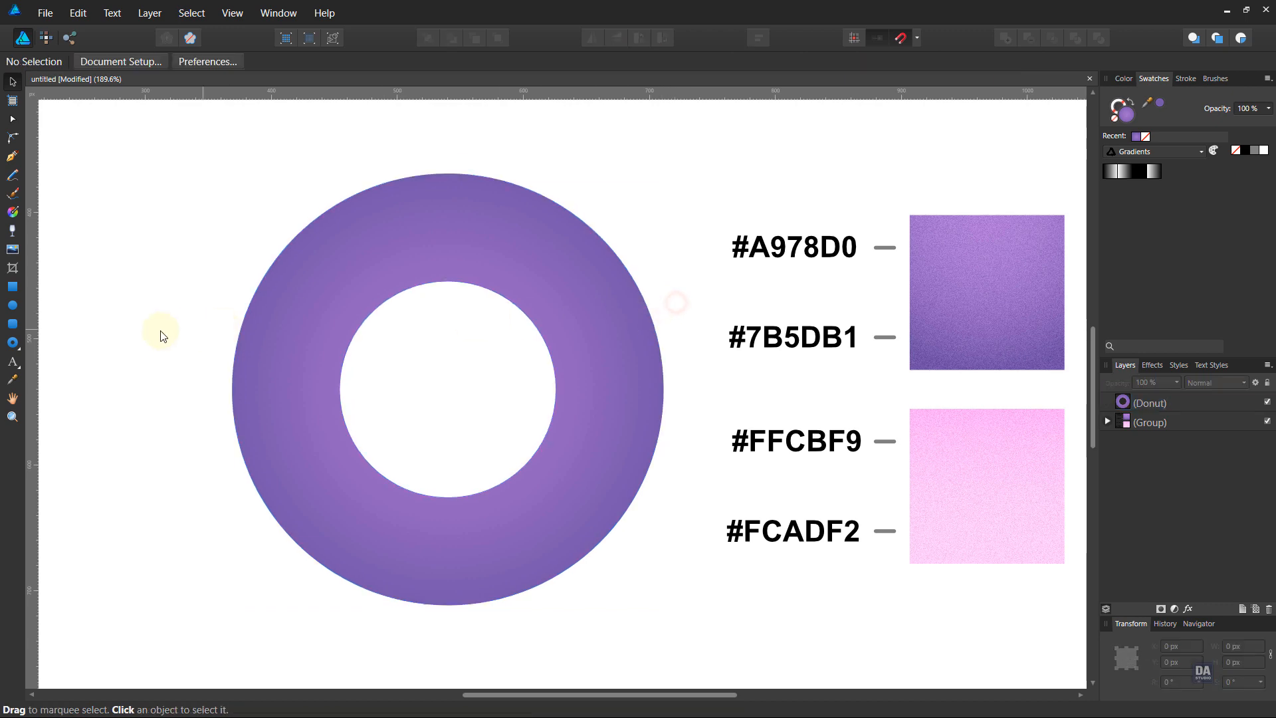
Step: Draw an unfilled circle with a black stroke from the donut's centre and fit it to the donut's outer edge
{"action": "left_click", "coordinate": [12, 306]}
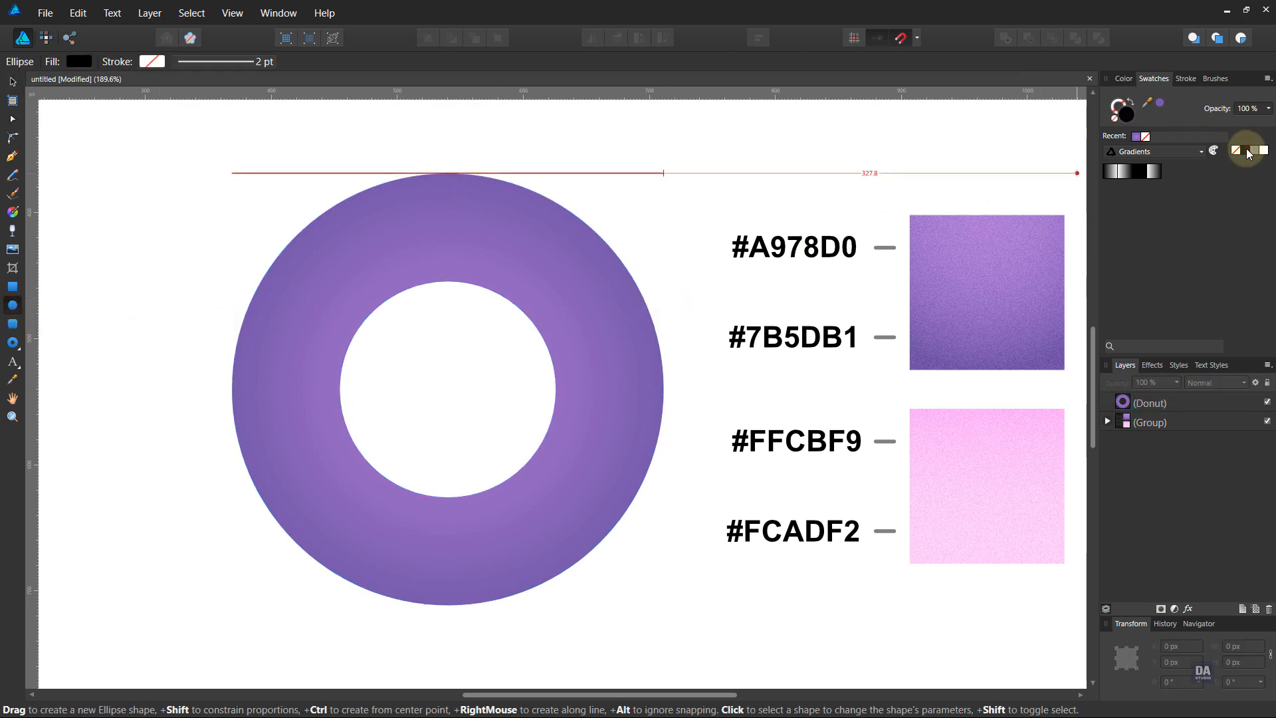
{"action": "left_click", "coordinate": [1130, 101]}
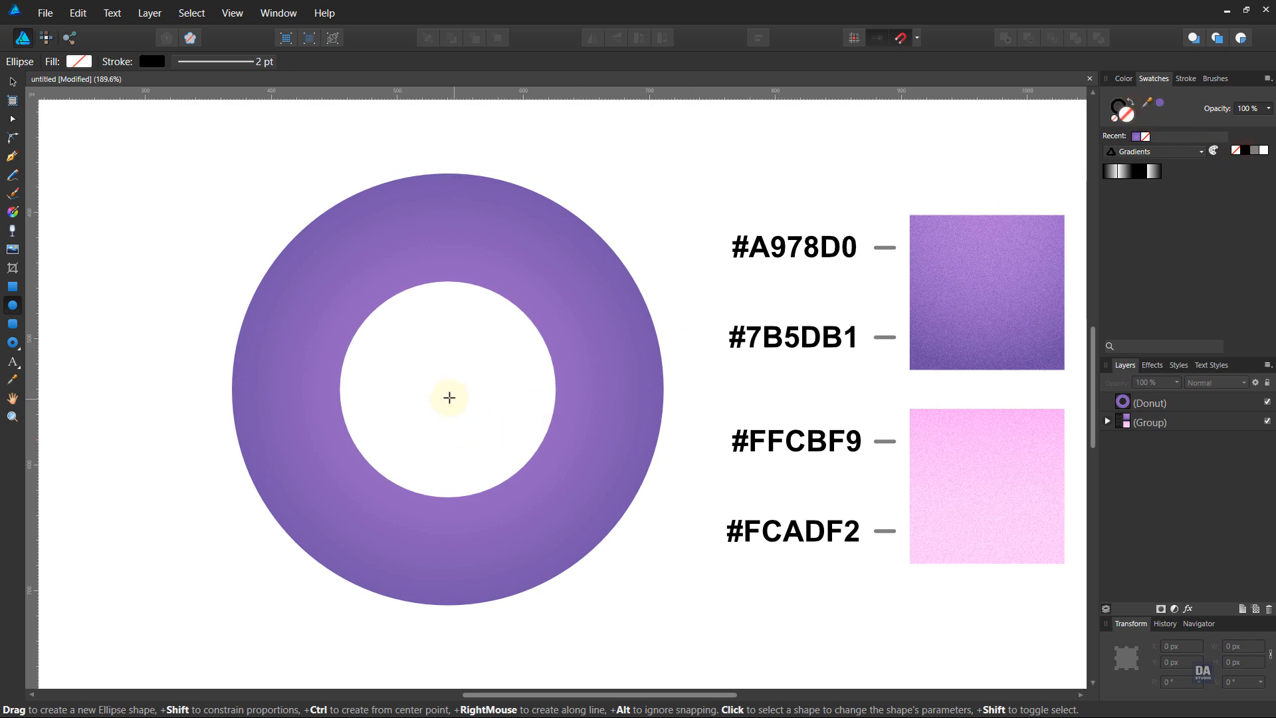
{"action": "left_click_drag", "start_coordinate": [448, 389], "coordinate": [765, 563]}
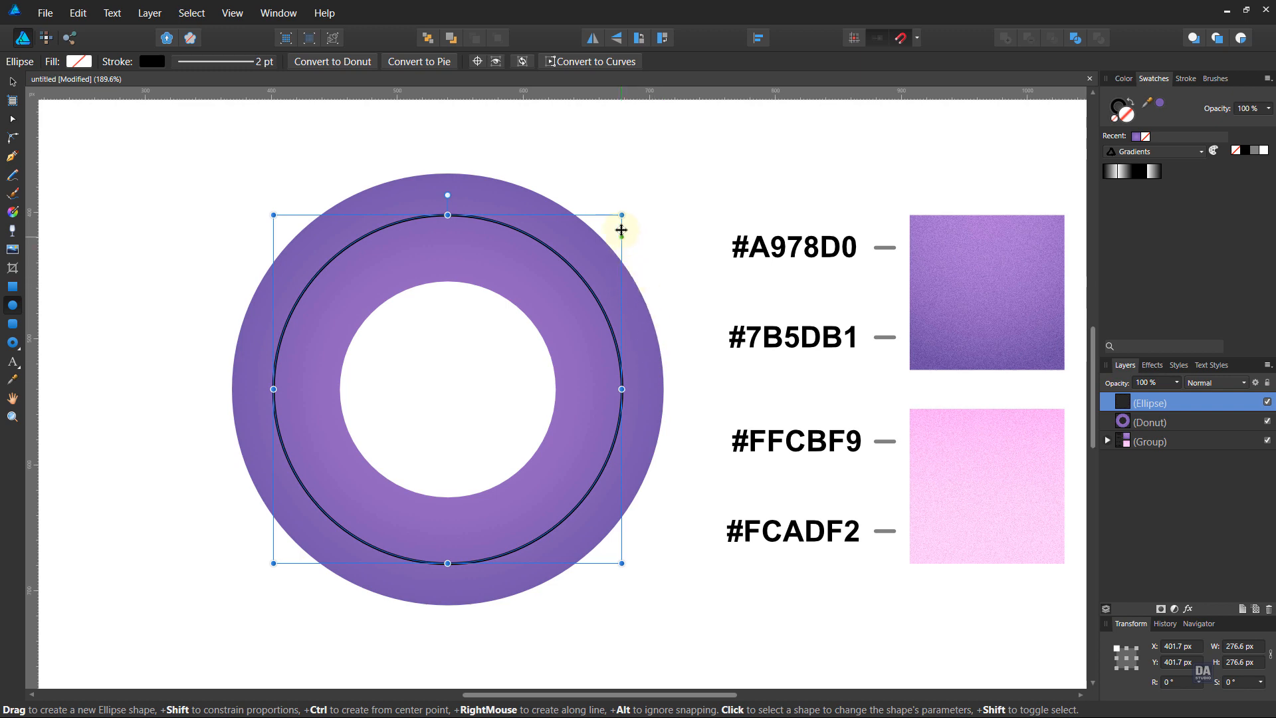
{"action": "left_click_drag", "start_coordinate": [623, 211], "coordinate": [665, 178]}
Step: Set the outline circle's stroke width to 4 pt and apply a Gaussian Blur with a 4.9 px radius
{"action": "left_click", "coordinate": [1185, 79]}
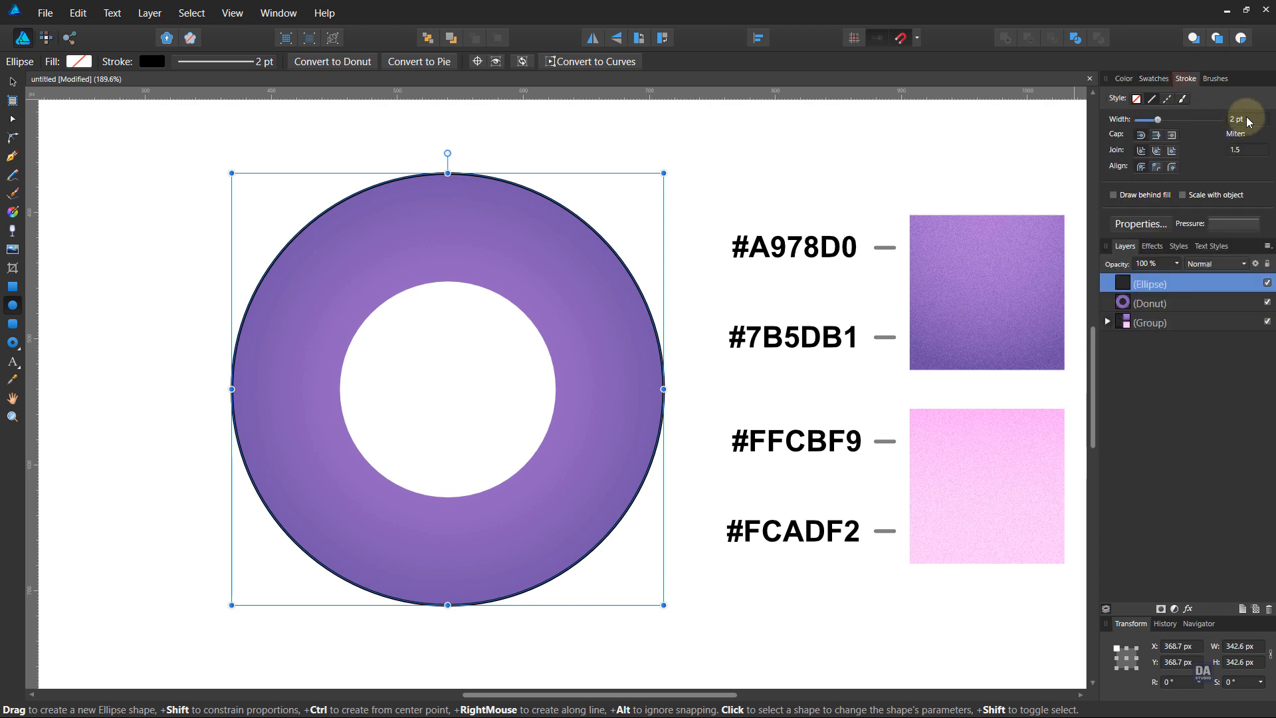
{"action": "scroll", "coordinate": [1248, 122], "scroll_direction": "up", "scroll_amount": 2}
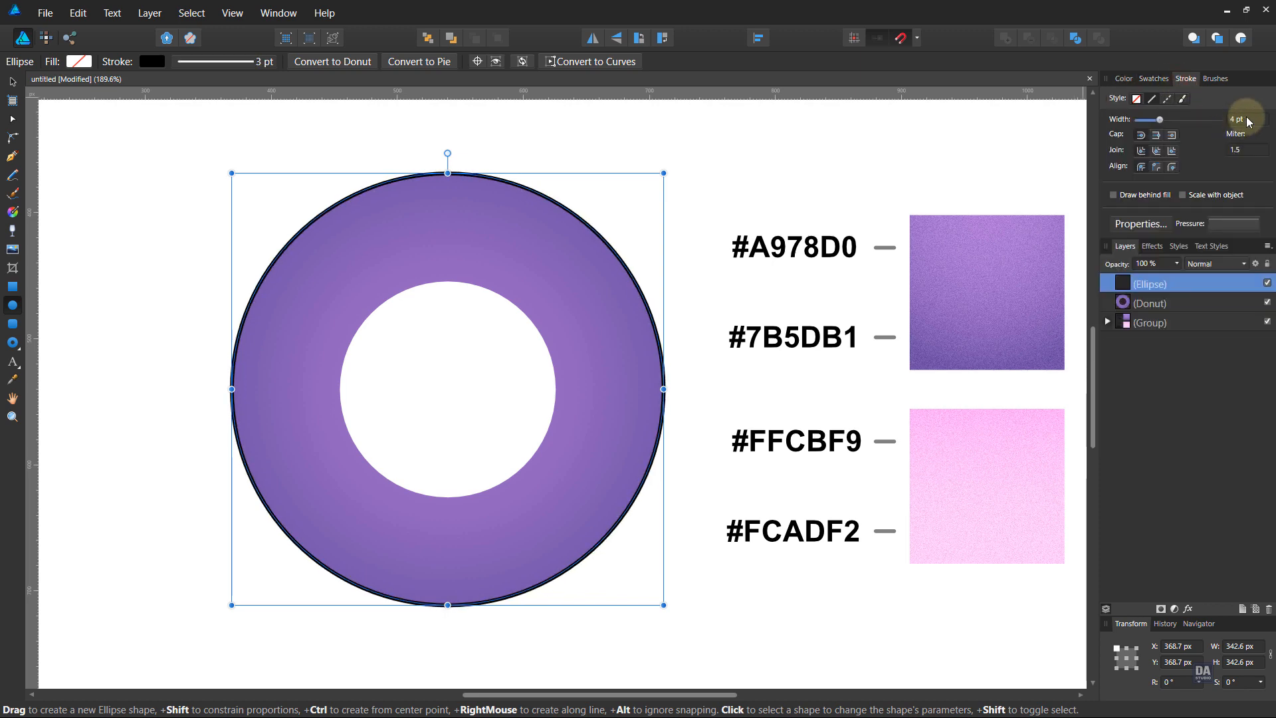
{"action": "left_click", "coordinate": [1188, 609]}
{"action": "left_click_drag", "start_coordinate": [638, 176], "coordinate": [917, 210]}
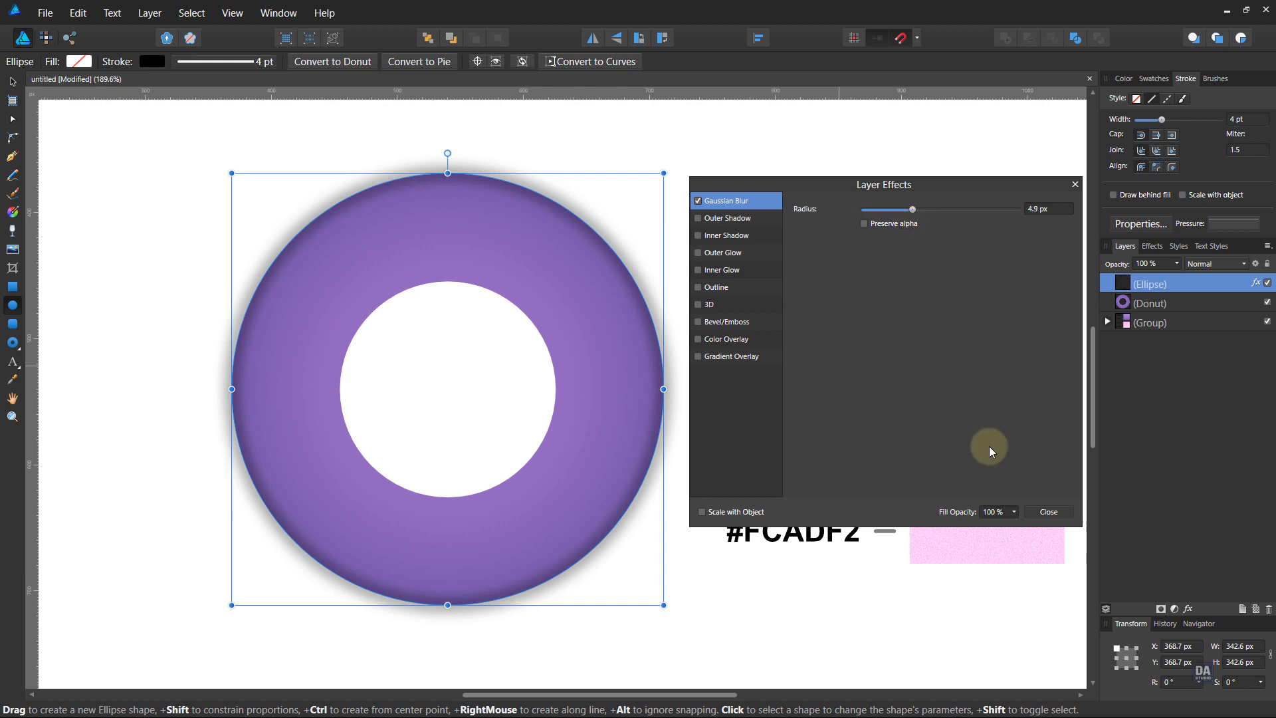
{"action": "left_click", "coordinate": [1048, 512]}
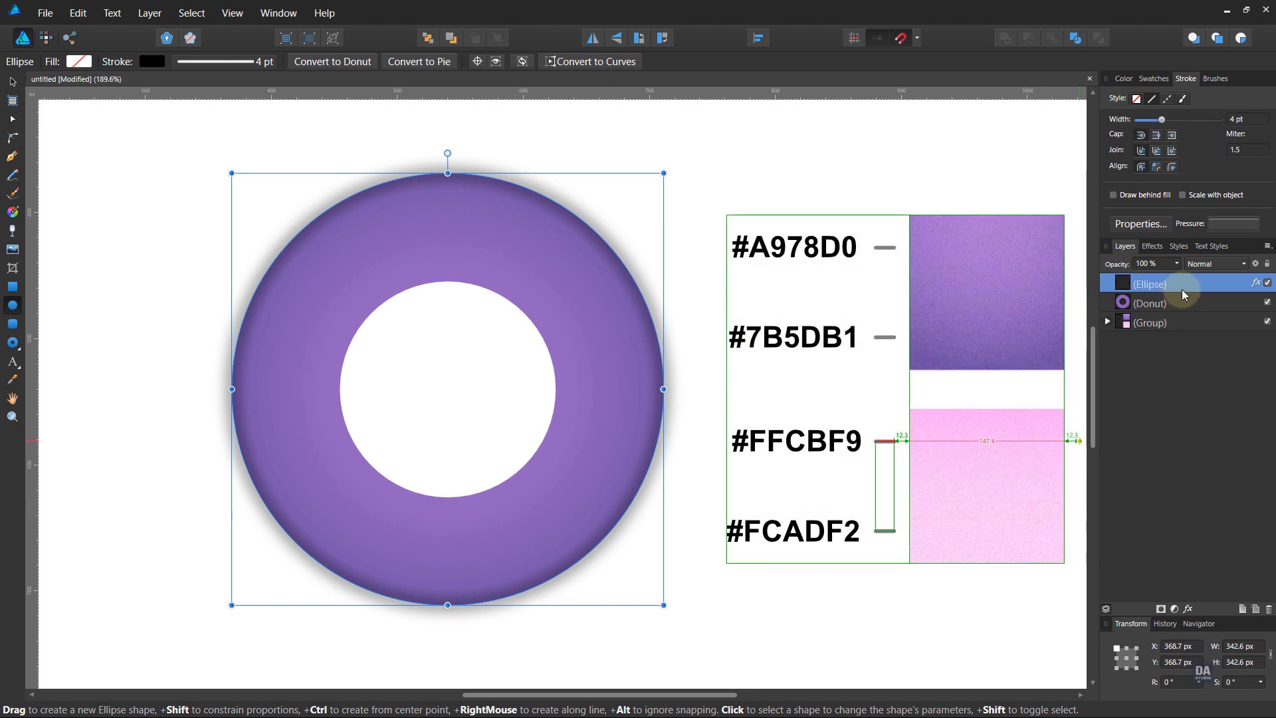
Step: Clip the blurred circle inside the donut and give it 50 % opacity with Overlay blending
{"action": "left_click_drag", "start_coordinate": [1184, 293], "coordinate": [1133, 289]}
{"action": "left_click", "coordinate": [1176, 263]}
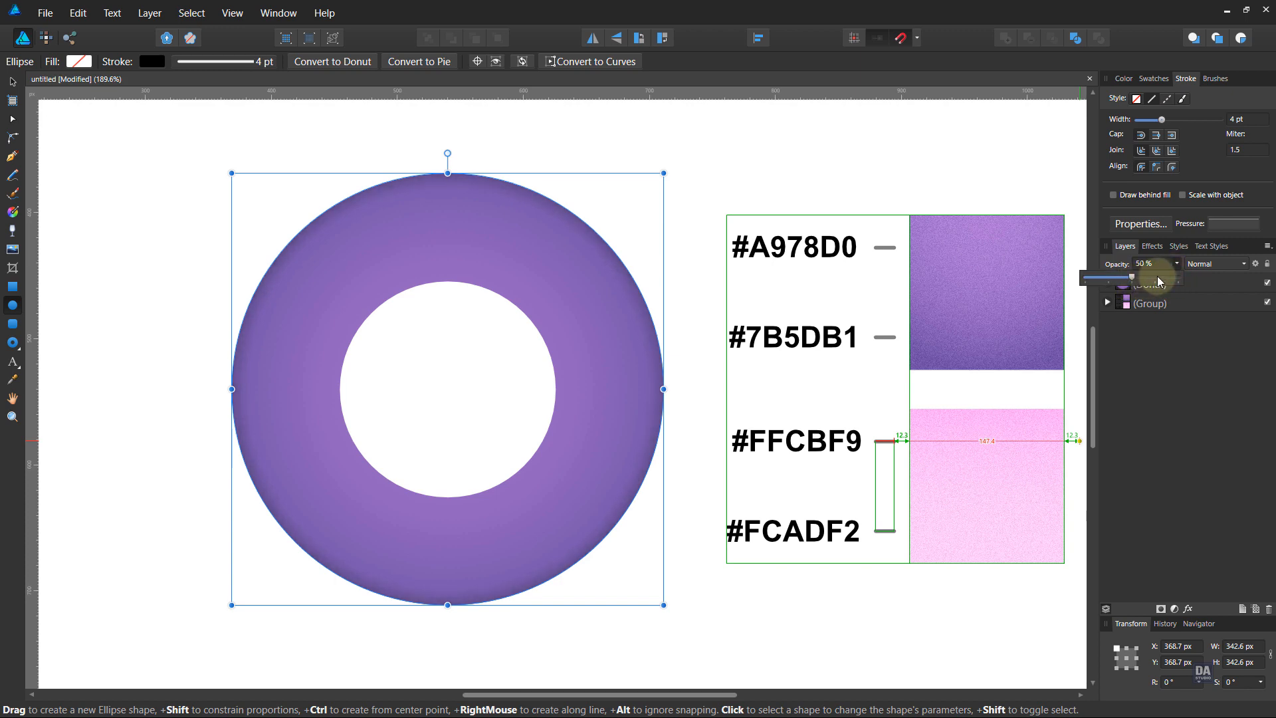
{"action": "left_click", "coordinate": [1203, 263]}
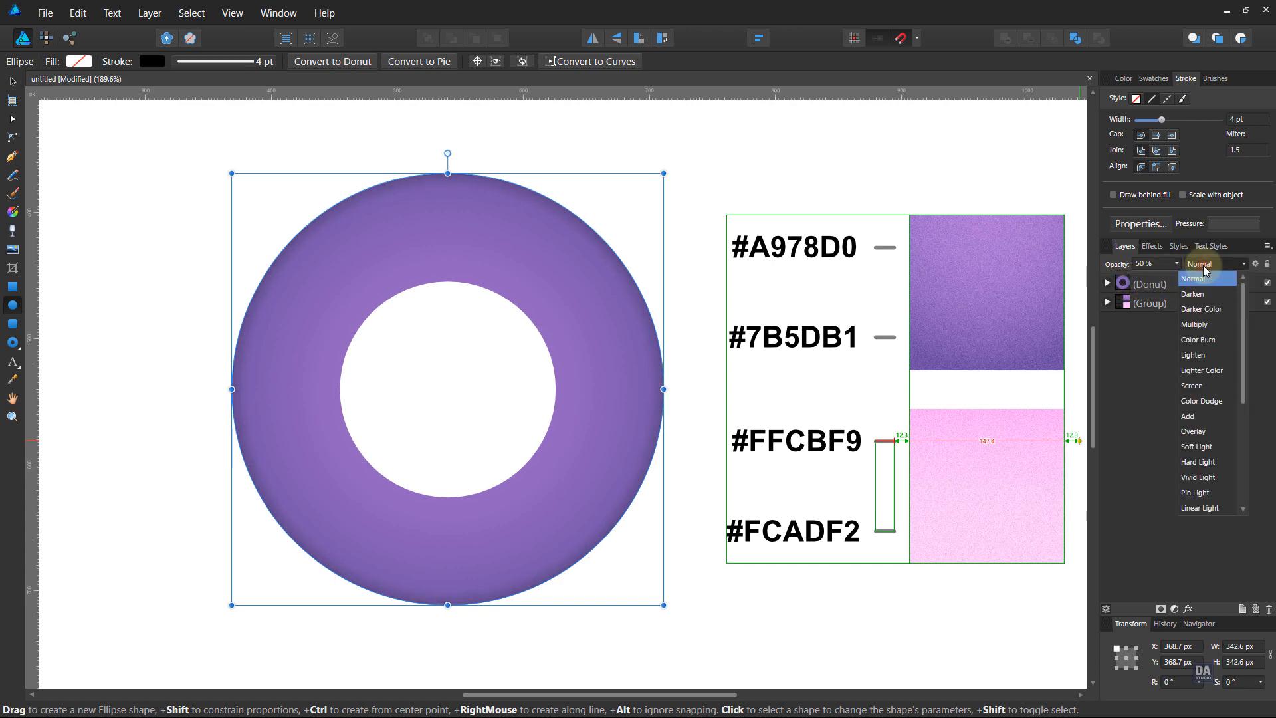
{"action": "left_click", "coordinate": [1199, 433]}
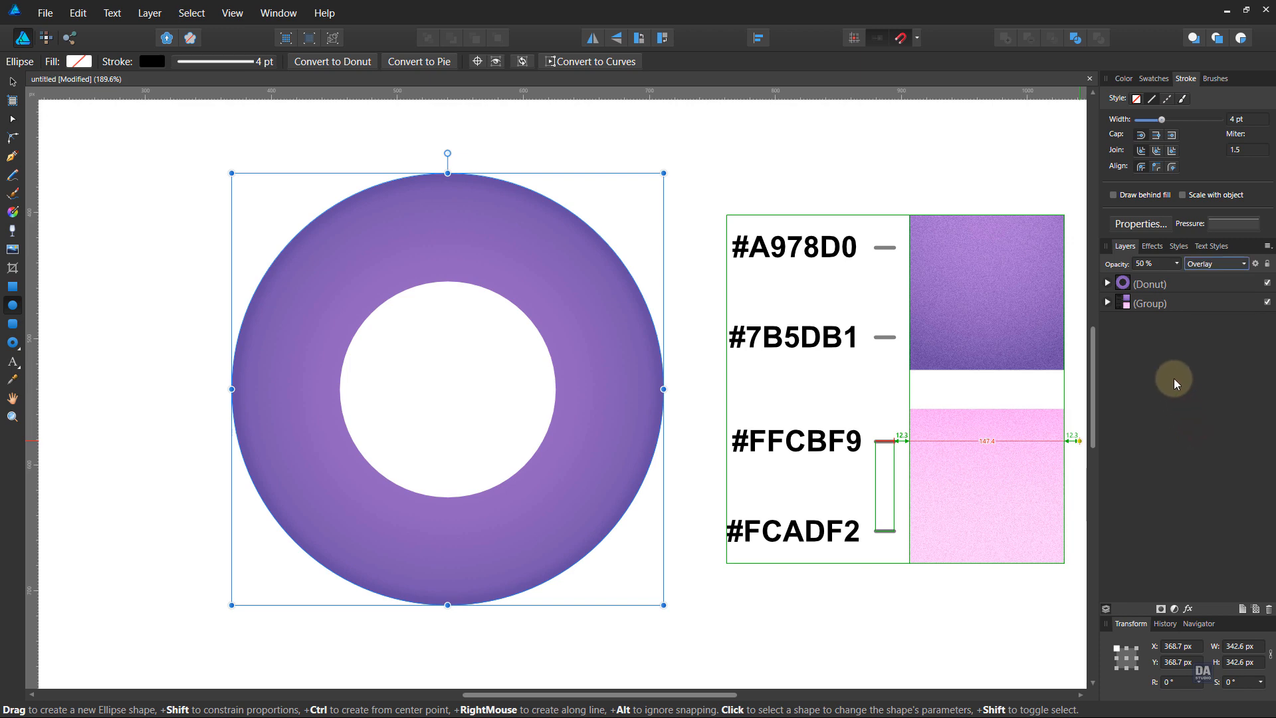
Step: Add 46 % noise to the donut's fill
{"action": "left_click", "coordinate": [1107, 285]}
{"action": "left_click", "coordinate": [1130, 284]}
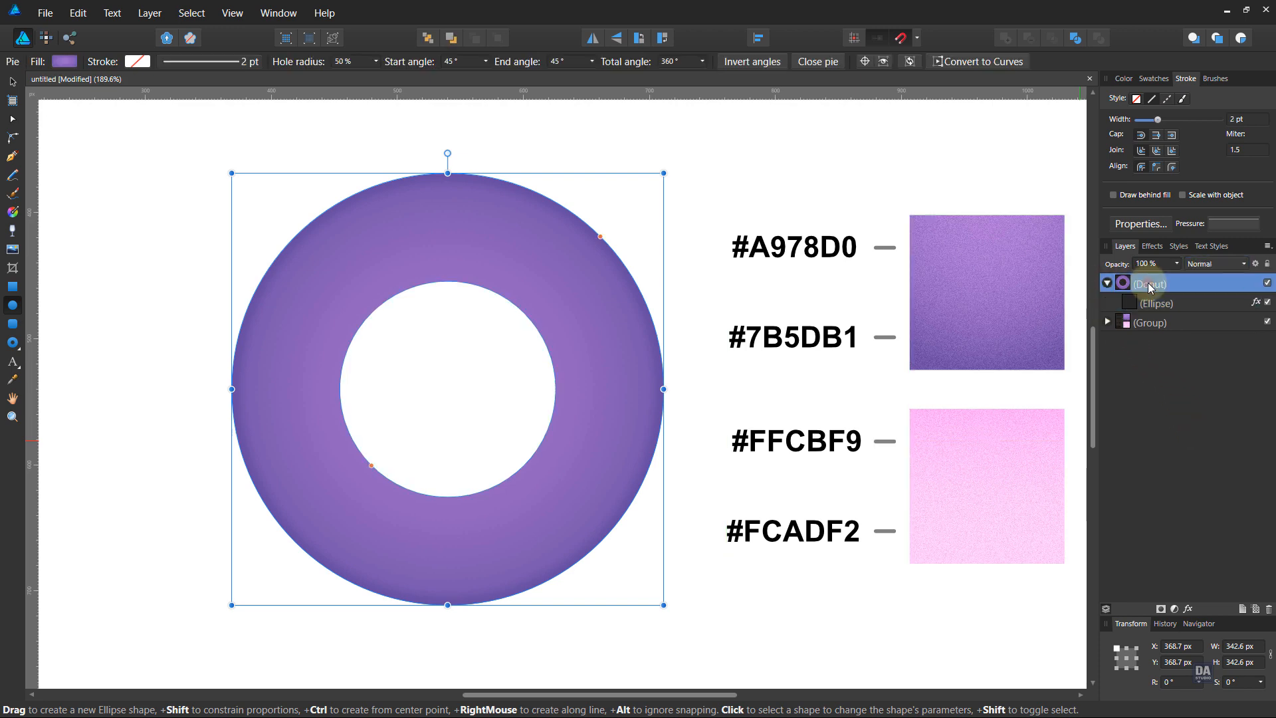
{"action": "left_click", "coordinate": [1128, 80]}
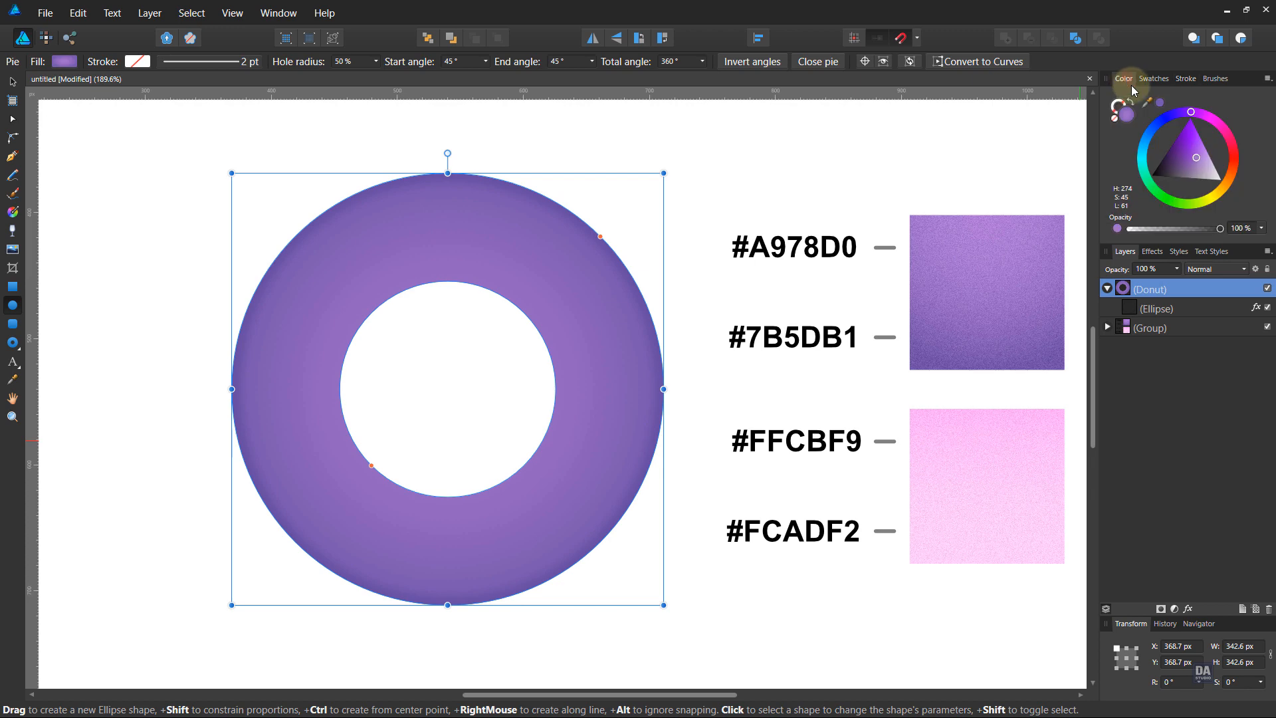
{"action": "left_click", "coordinate": [1119, 230]}
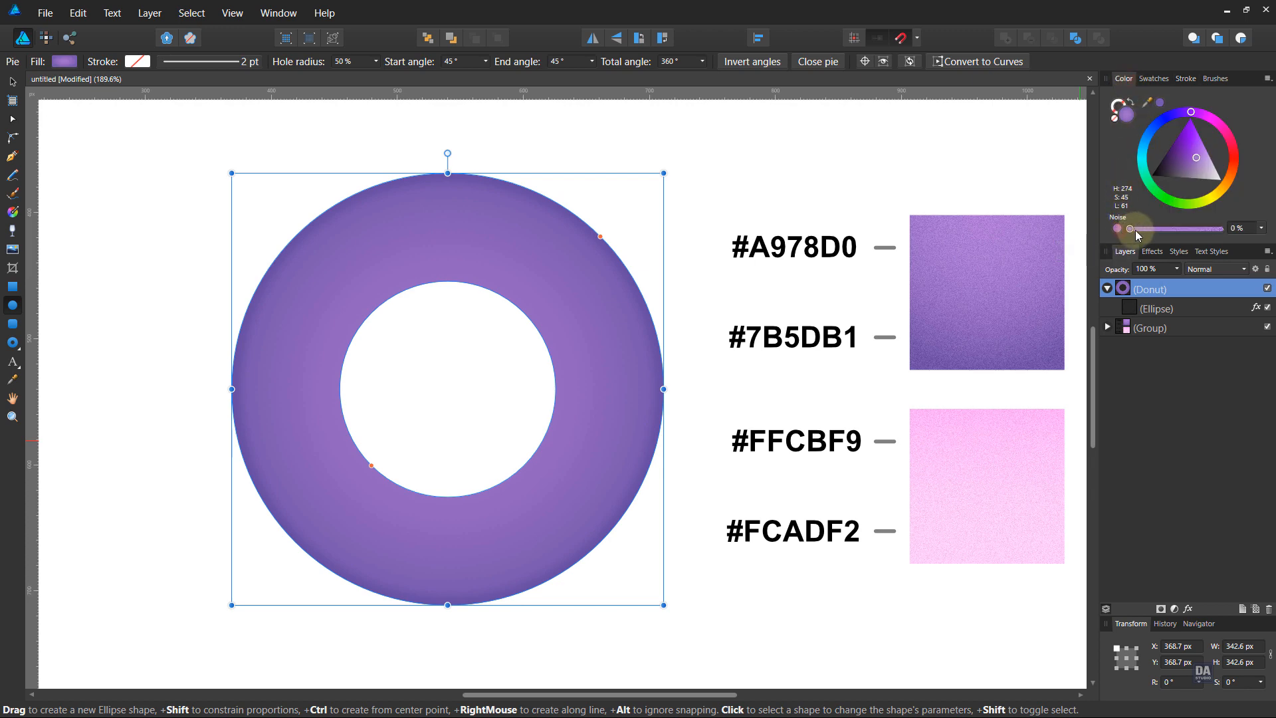
{"action": "left_click_drag", "start_coordinate": [1132, 229], "coordinate": [1171, 230]}
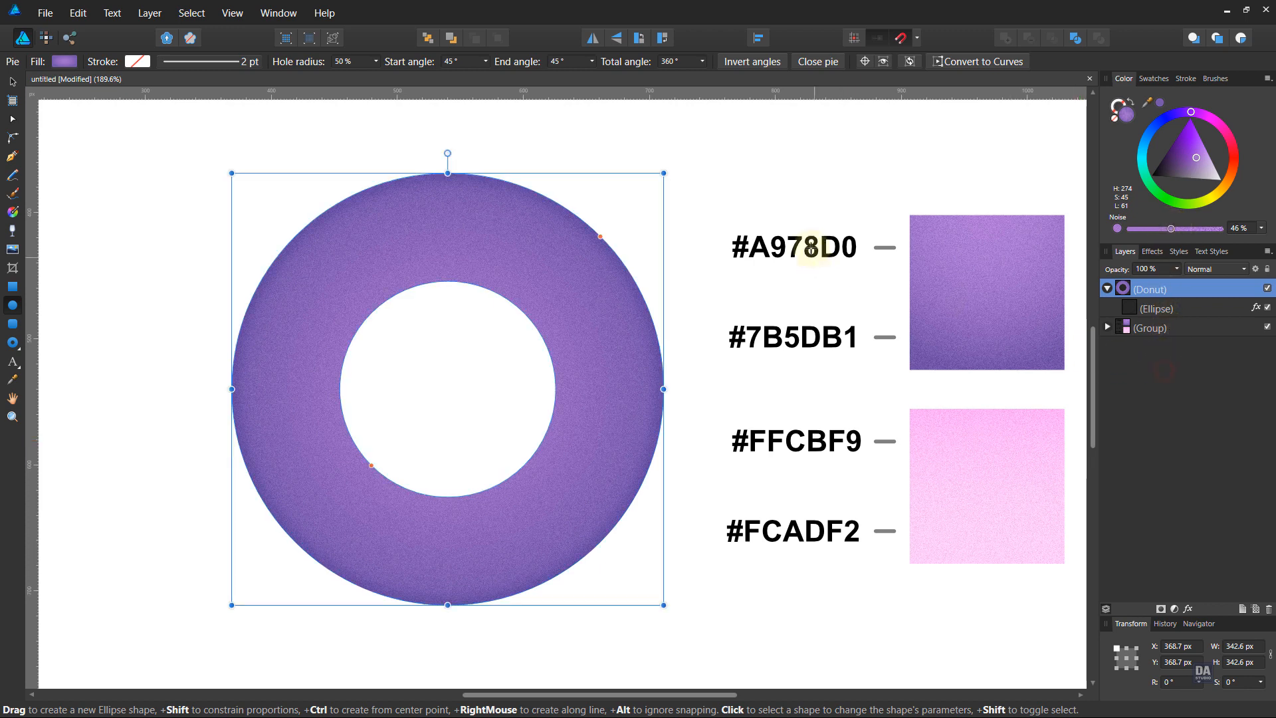
{"action": "left_click", "coordinate": [818, 193]}
Step: Draw a white circle about 225 px wide from the donut's centre, without a stroke
{"action": "left_click", "coordinate": [1154, 79]}
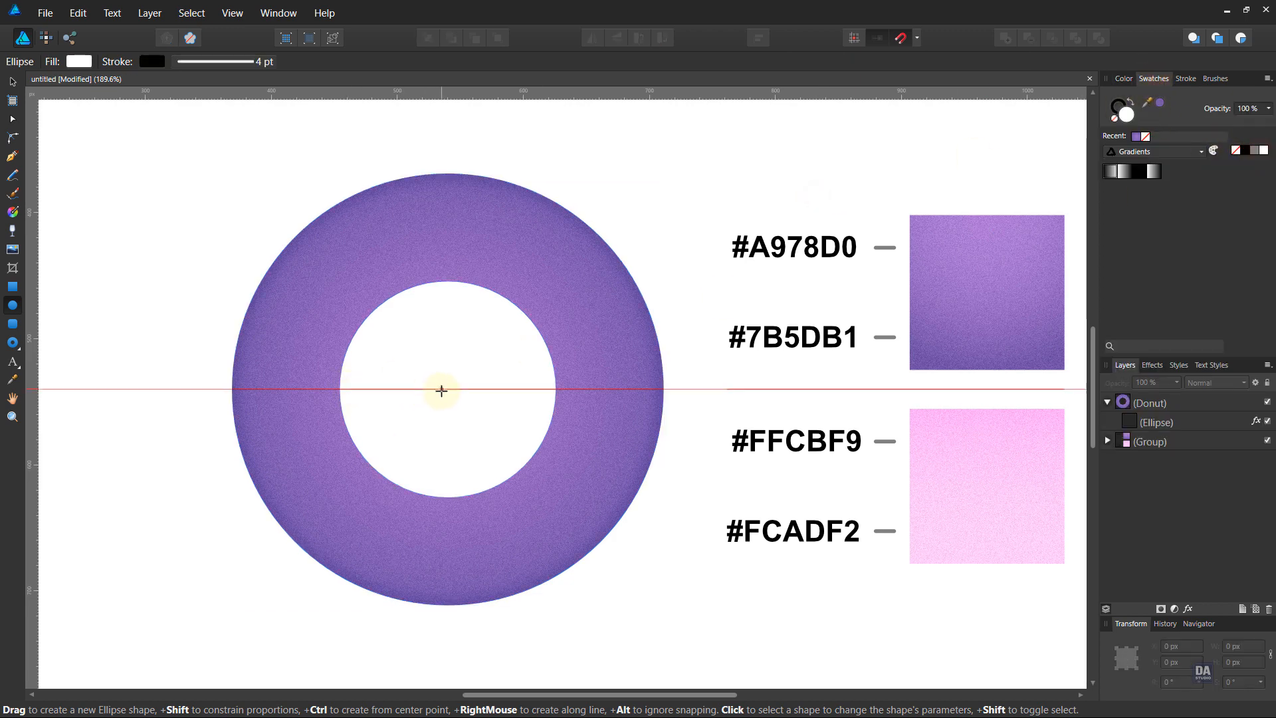
{"action": "left_click_drag", "start_coordinate": [448, 390], "coordinate": [736, 508]}
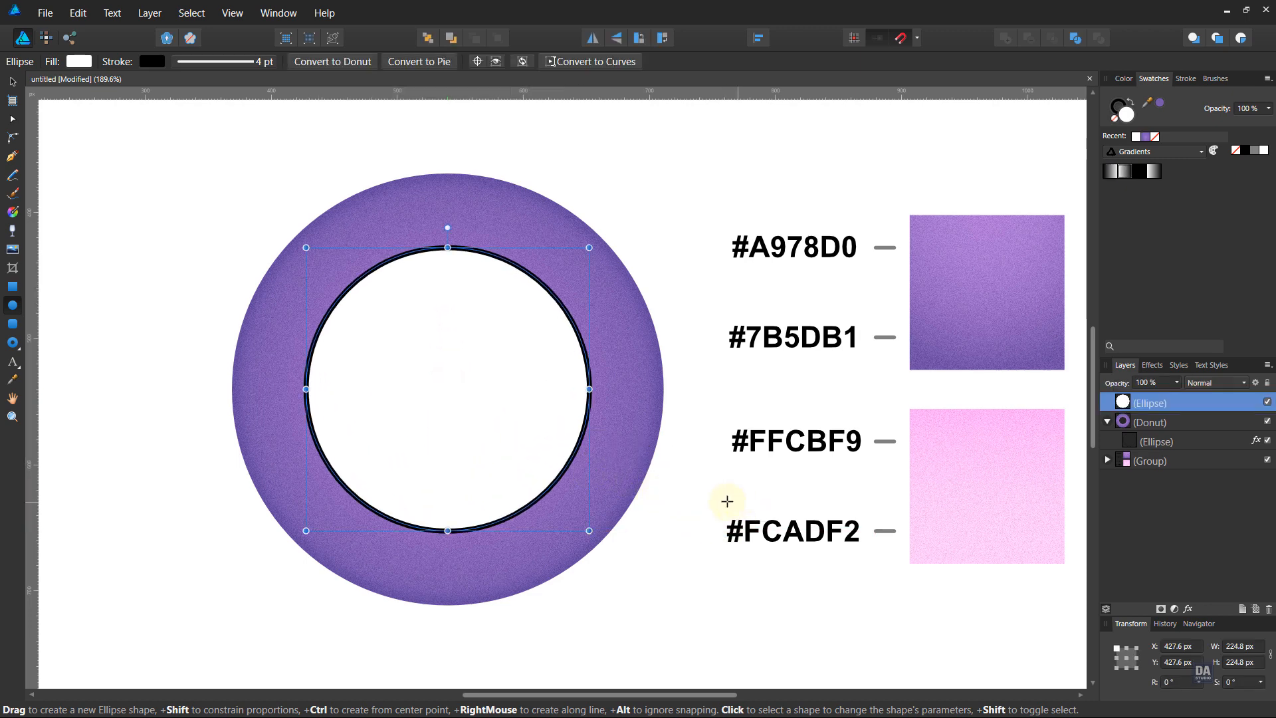
{"action": "left_click", "coordinate": [1117, 119]}
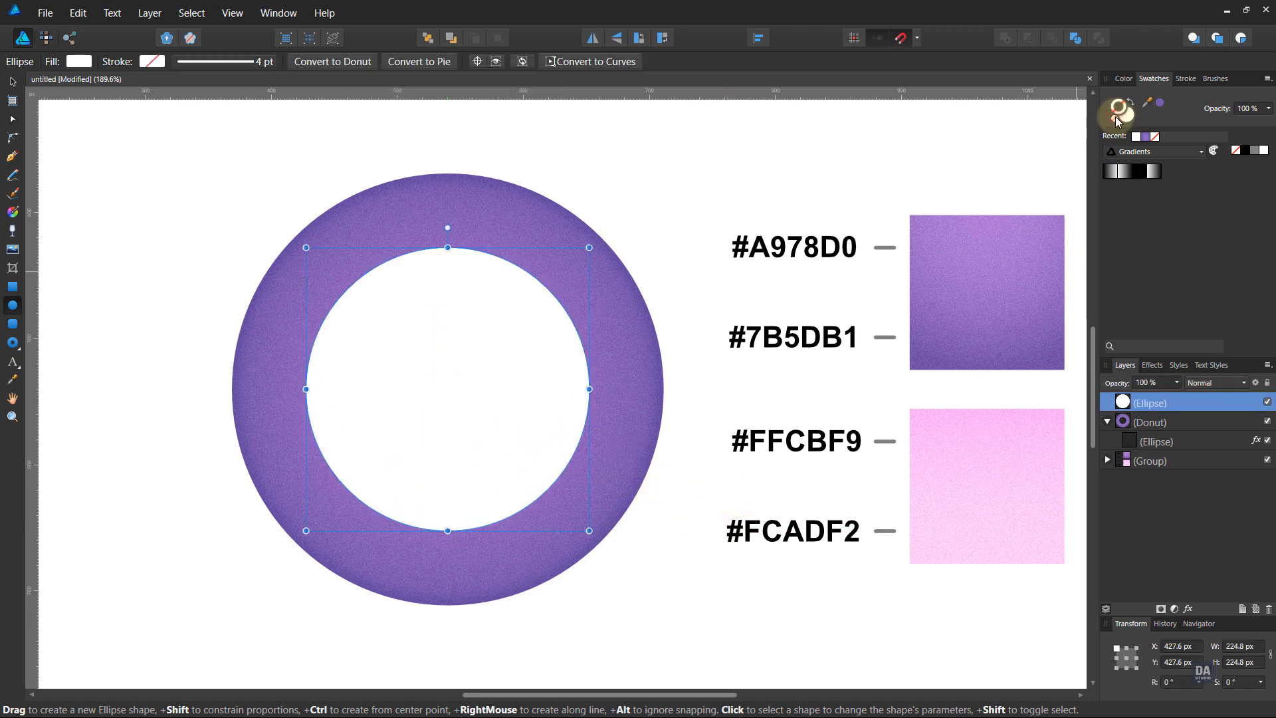
Step: Clip the white circle inside the donut and apply a Gaussian Blur with a 25.3 px radius
{"action": "left_click", "coordinate": [1181, 410]}
{"action": "left_click_drag", "start_coordinate": [1183, 406], "coordinate": [1183, 429]}
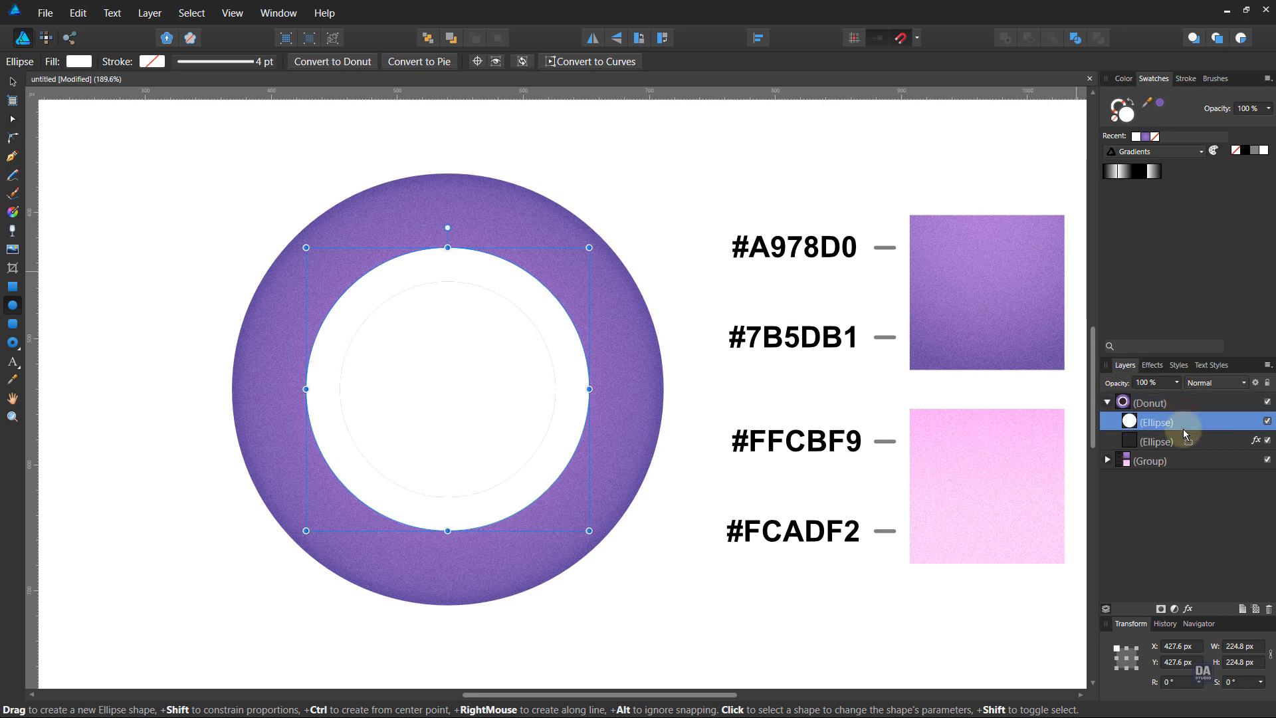
{"action": "left_click", "coordinate": [1188, 608]}
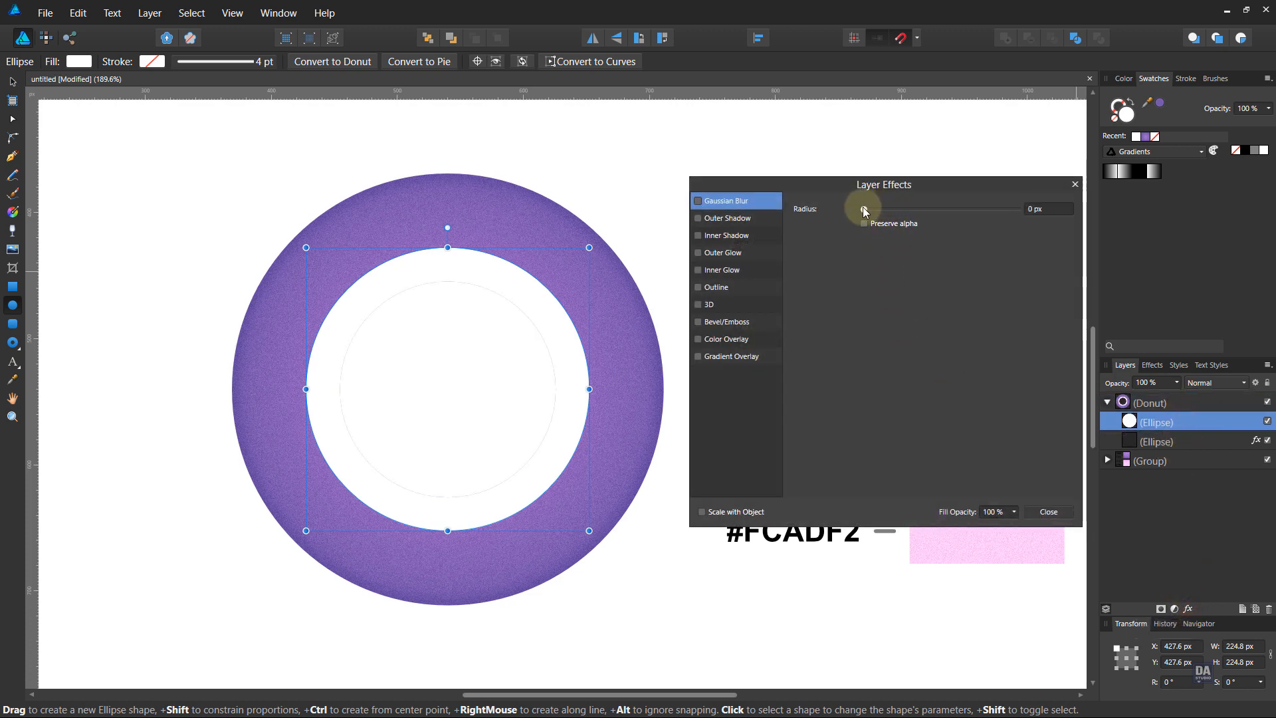
{"action": "left_click_drag", "start_coordinate": [863, 209], "coordinate": [957, 217]}
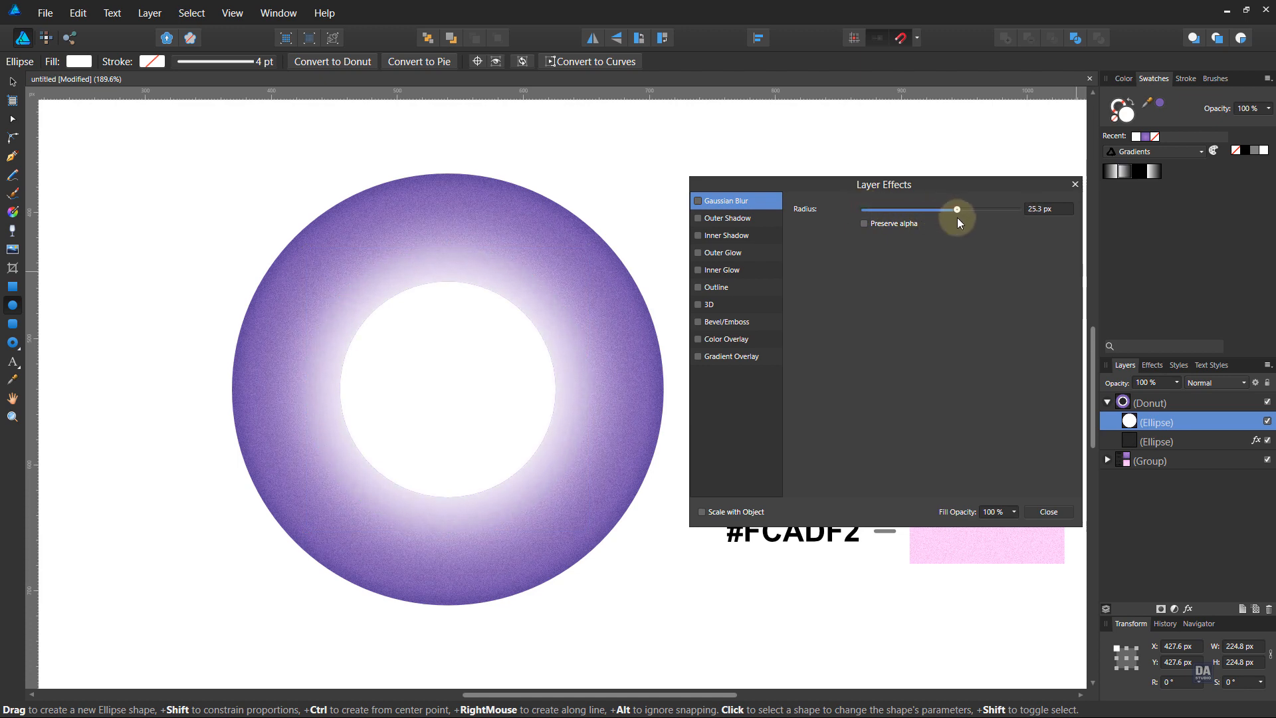
{"action": "left_click", "coordinate": [1048, 511]}
Step: Set the blurred white circle to Overlay blending at 50 % opacity and deselect it
{"action": "left_click", "coordinate": [1222, 383]}
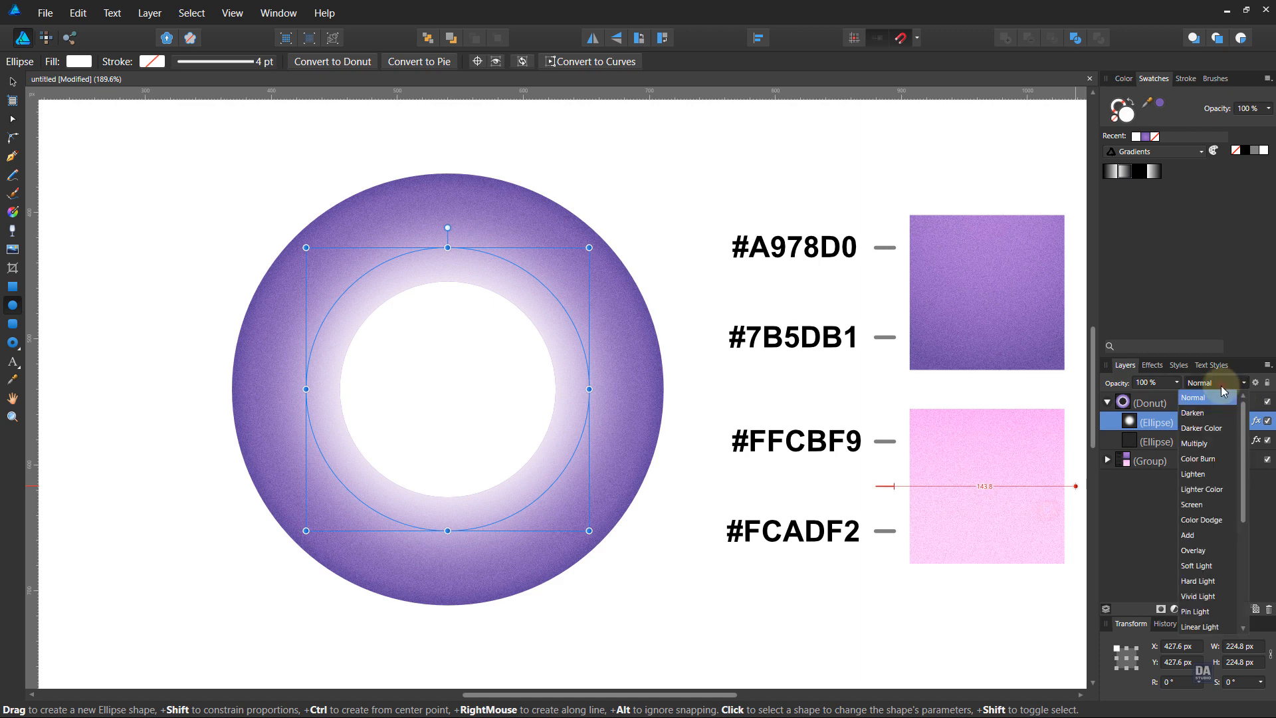
{"action": "left_click", "coordinate": [1211, 549]}
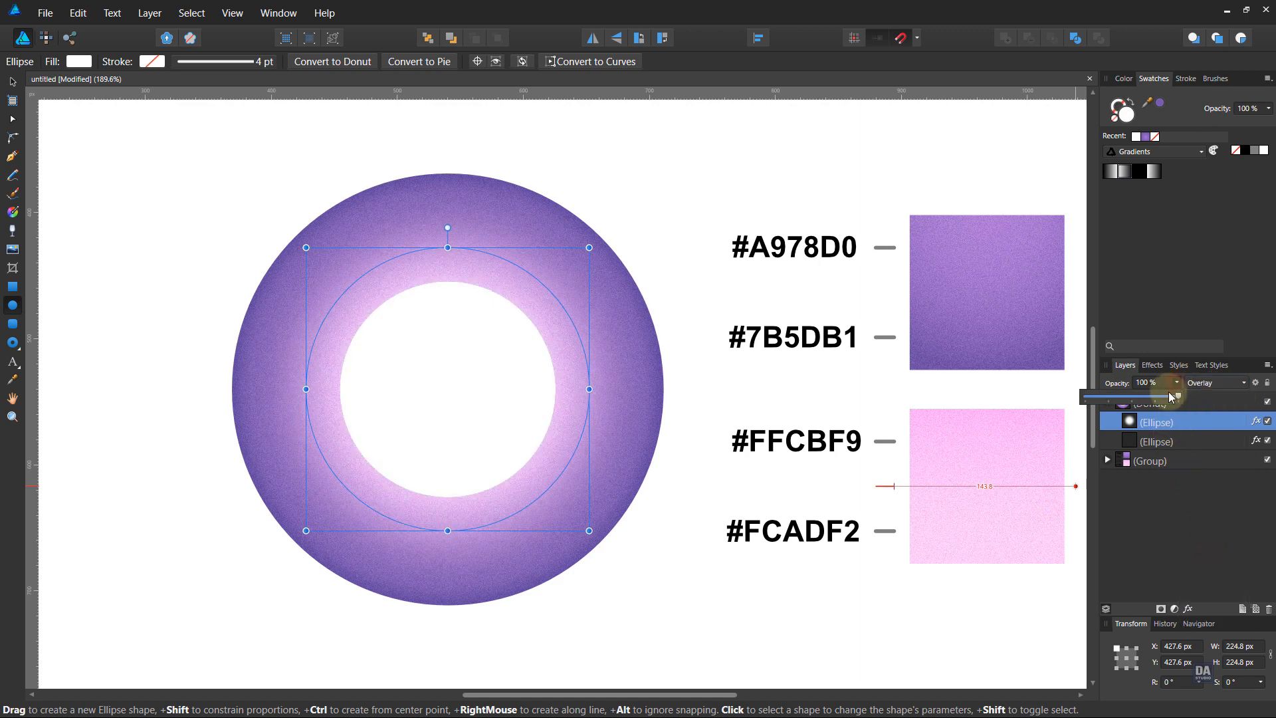
{"action": "left_click_drag", "start_coordinate": [1157, 396], "coordinate": [1127, 401]}
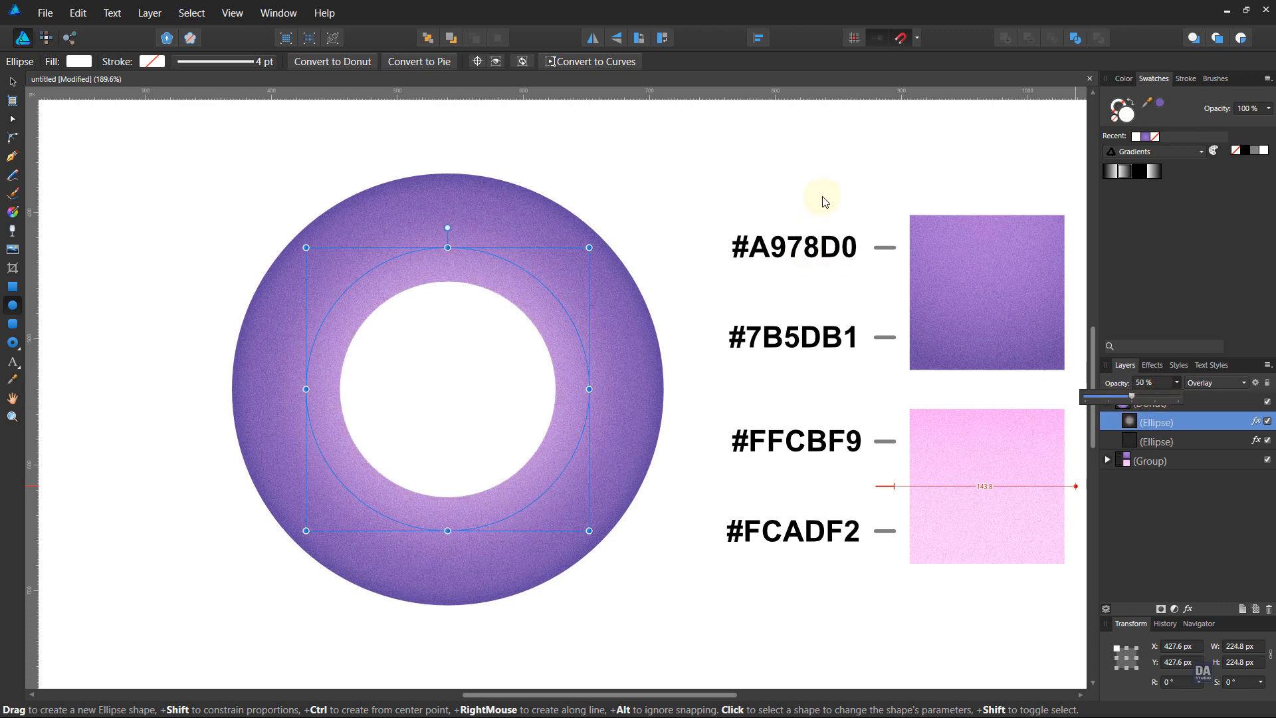
{"action": "left_click", "coordinate": [797, 188]}
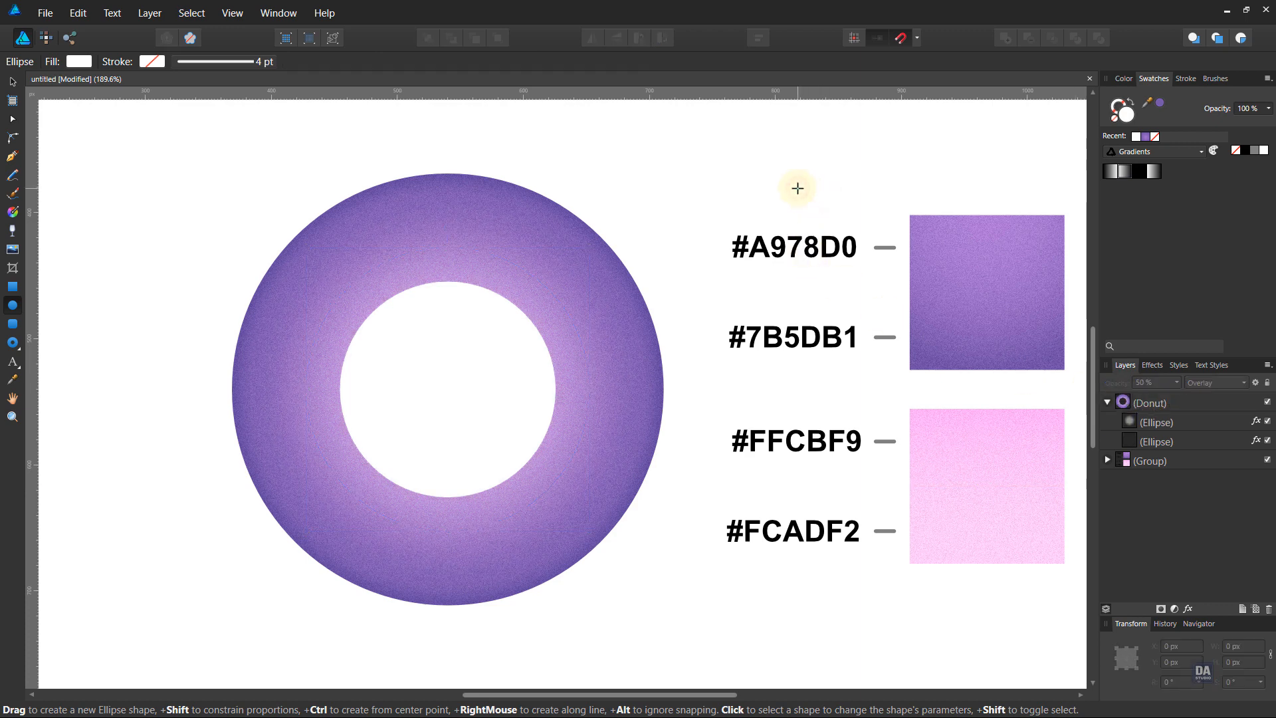
{"action": "key", "text": "v"}
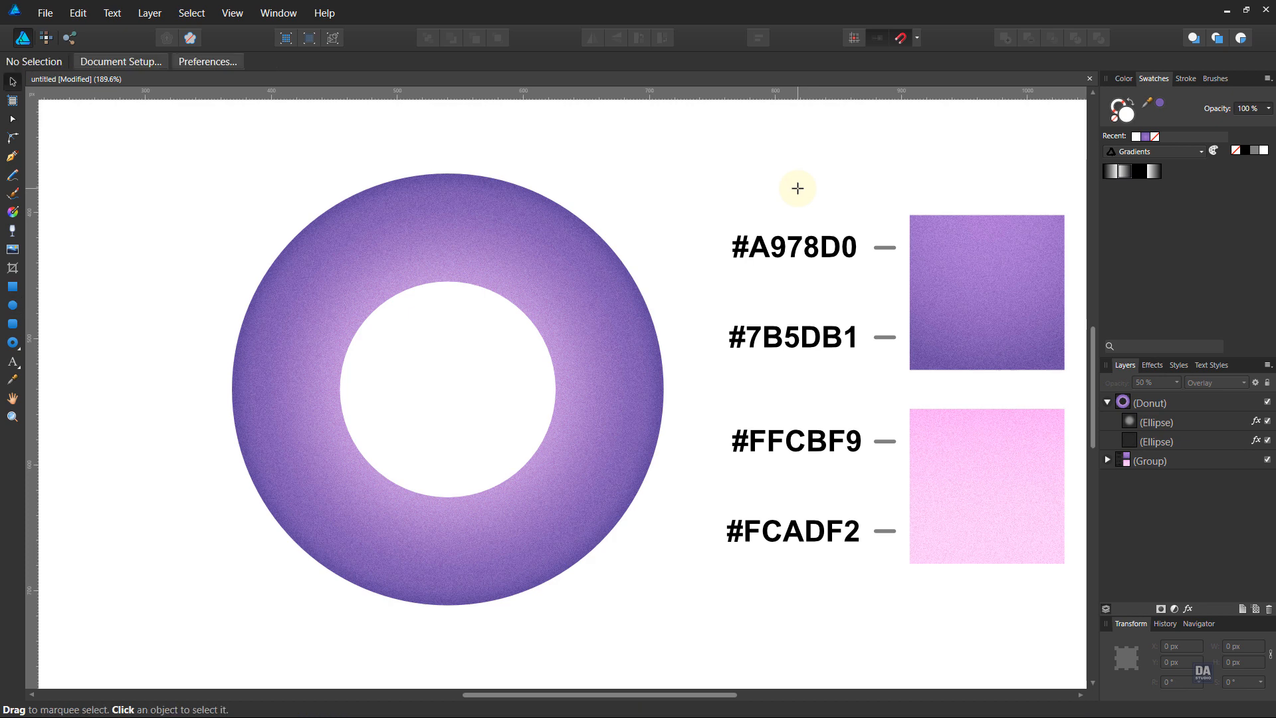
Step: Toggle each of the two blurred ellipses inside the donut off and on to compare their shading
{"action": "left_click", "coordinate": [1267, 422]}
{"action": "left_click", "coordinate": [1268, 421]}
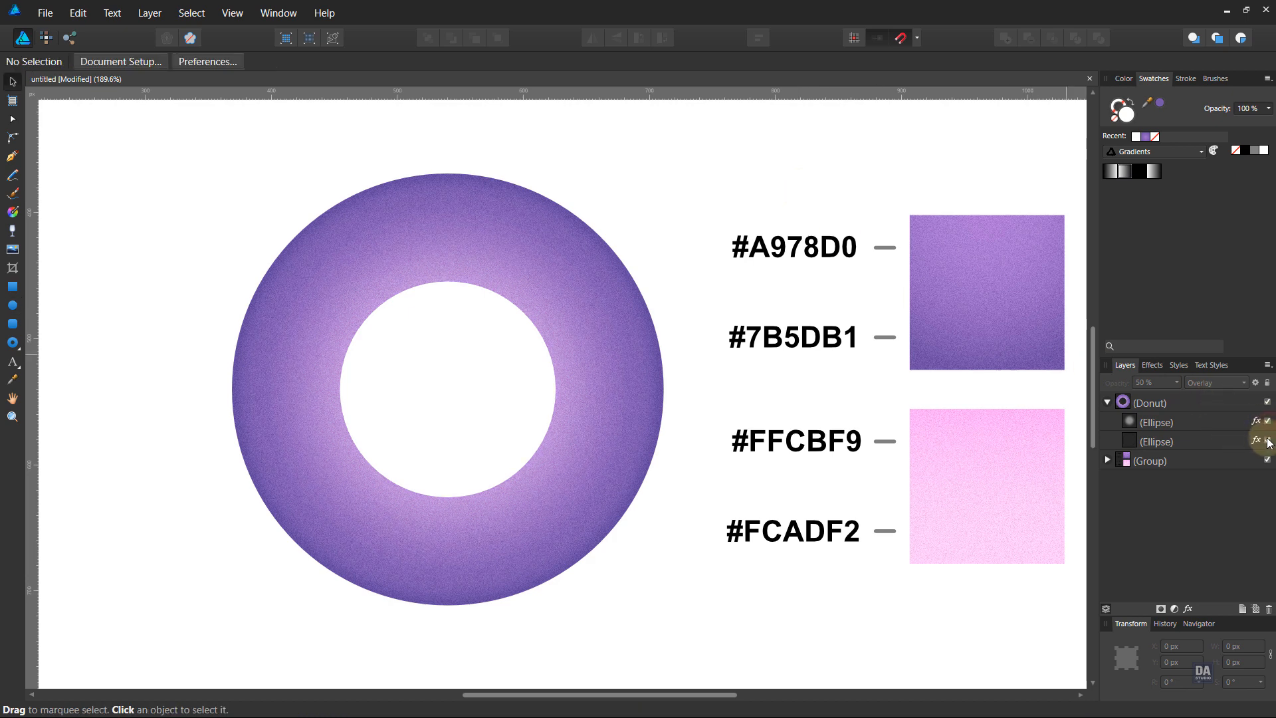
{"action": "left_click", "coordinate": [1267, 440]}
{"action": "left_click", "coordinate": [1267, 441]}
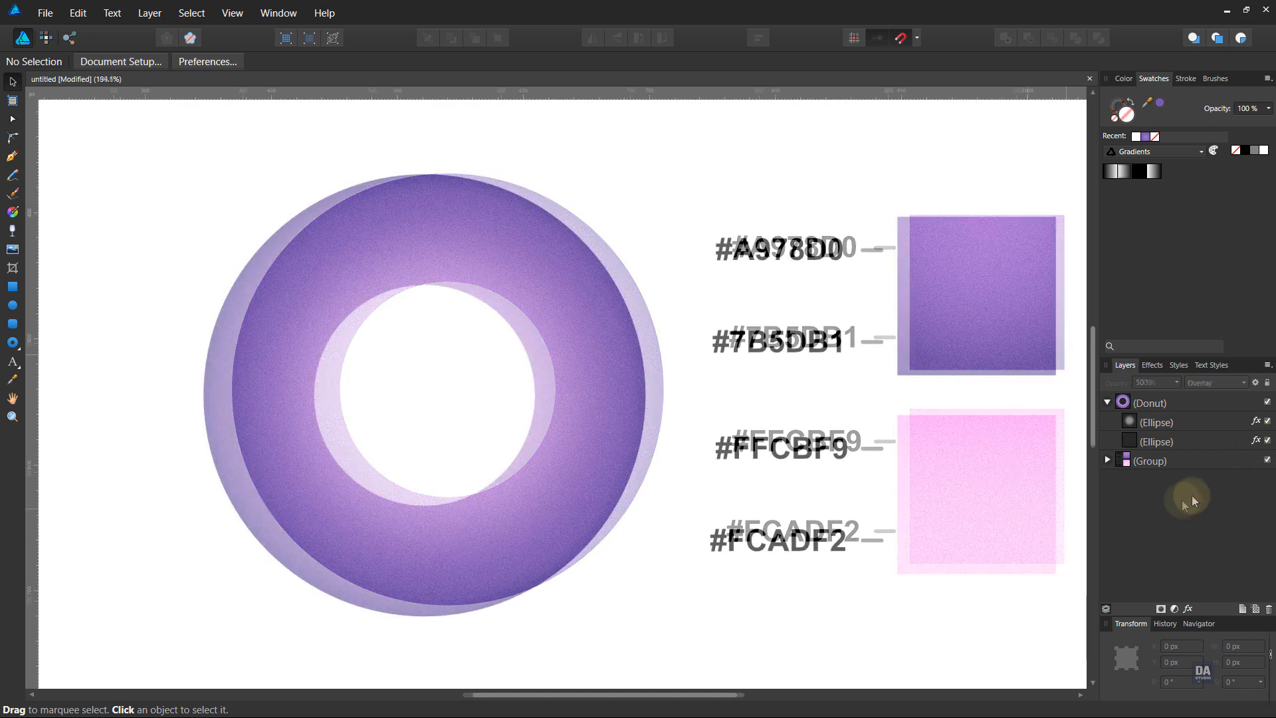
Step: Draw an unfilled circle about 196 px wide beside the donut with a black 4 pt stroke
{"action": "left_click", "coordinate": [14, 307]}
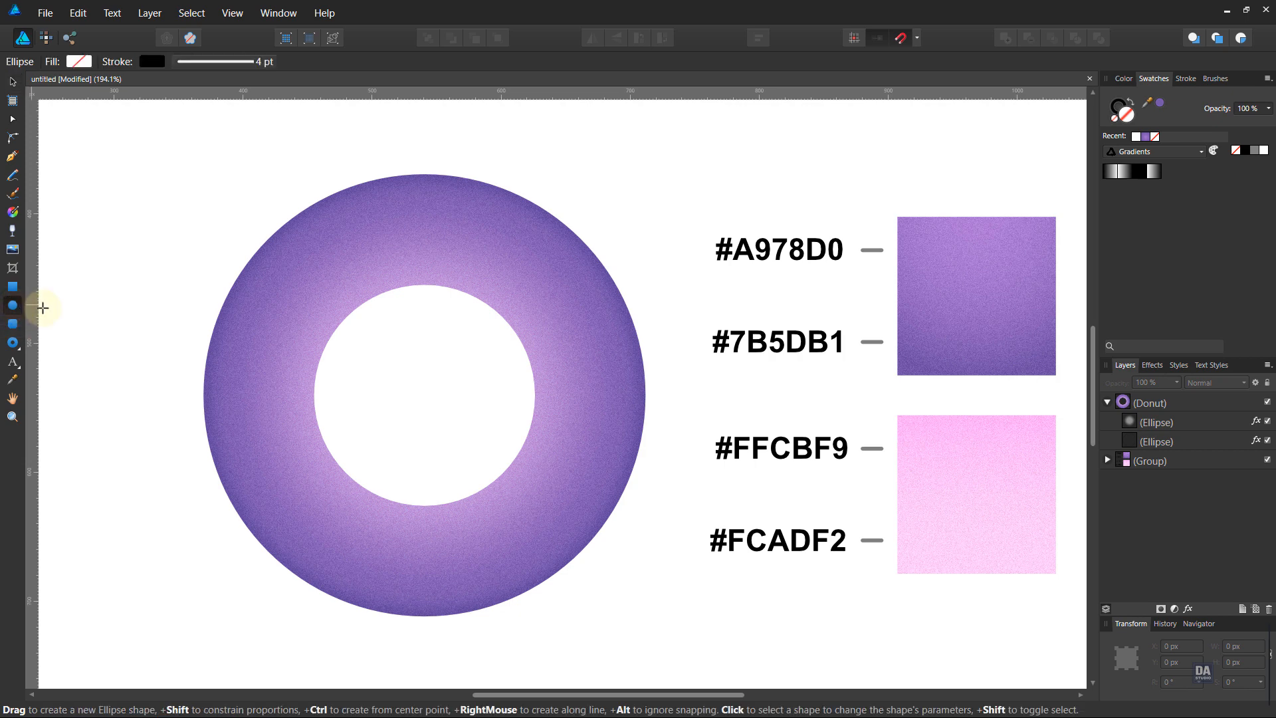
{"action": "key", "text": "space"}
{"action": "left_click_drag", "start_coordinate": [379, 390], "coordinate": [578, 402]}
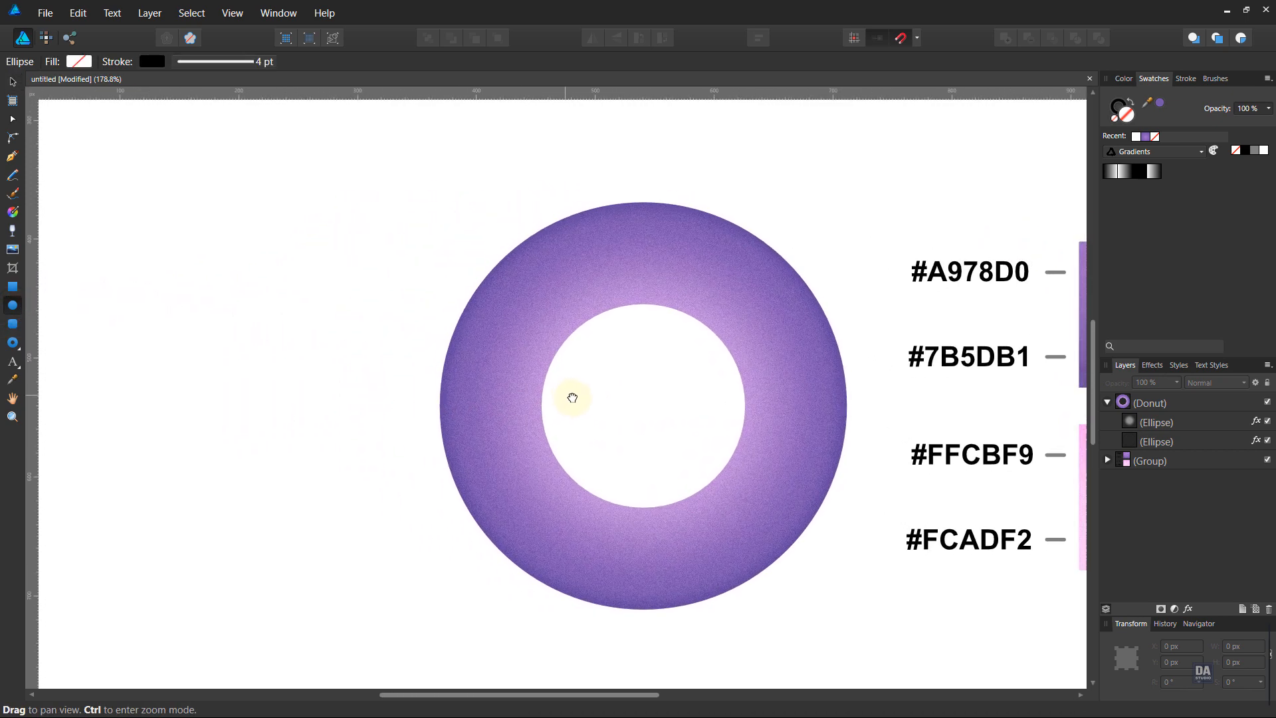
{"action": "left_click_drag", "start_coordinate": [206, 275], "coordinate": [439, 506]}
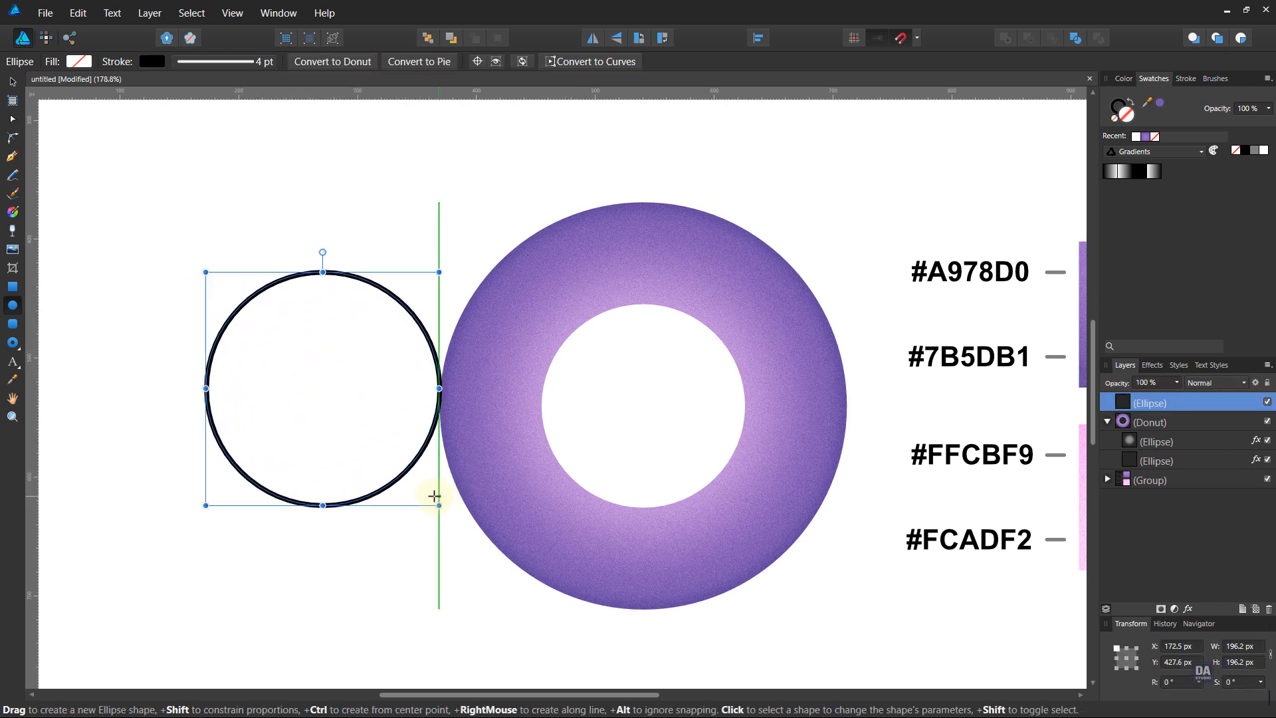
Step: Duplicate the outlined circle and offset the copy about 26 px left and 5 px up
{"action": "key", "text": "v"}
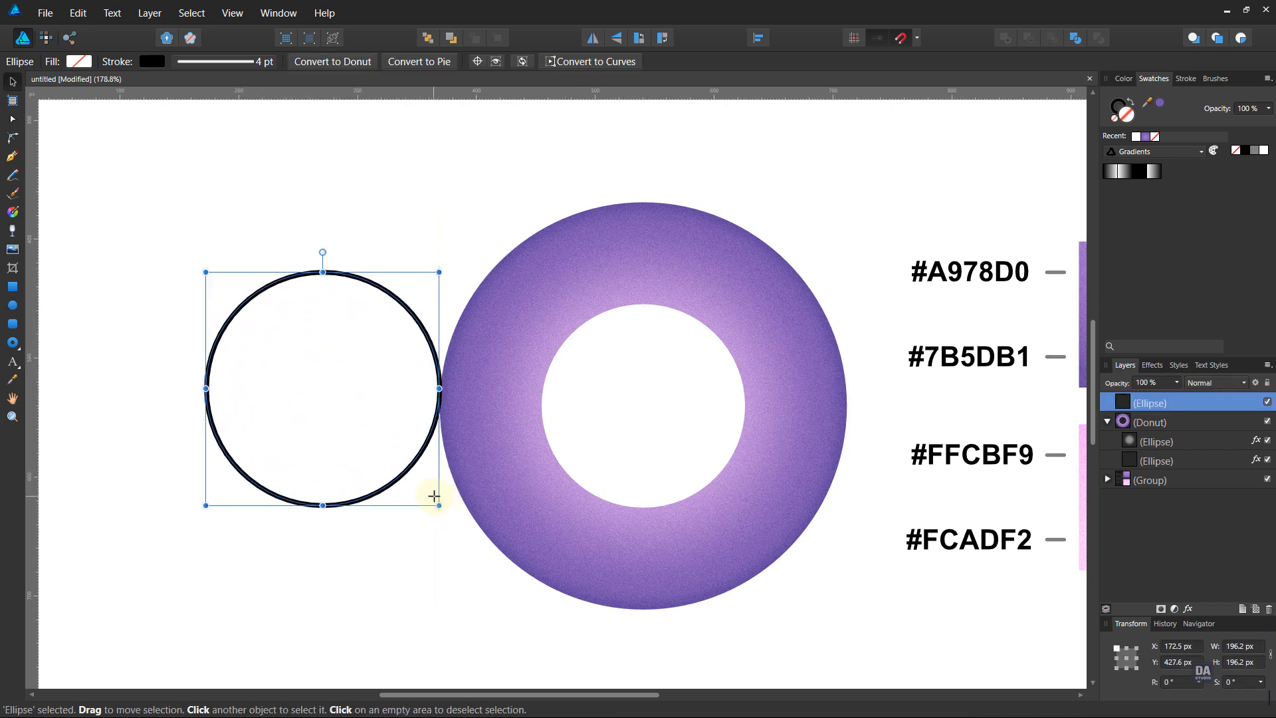
{"action": "right_click", "coordinate": [1174, 404]}
{"action": "left_click", "coordinate": [1155, 536]}
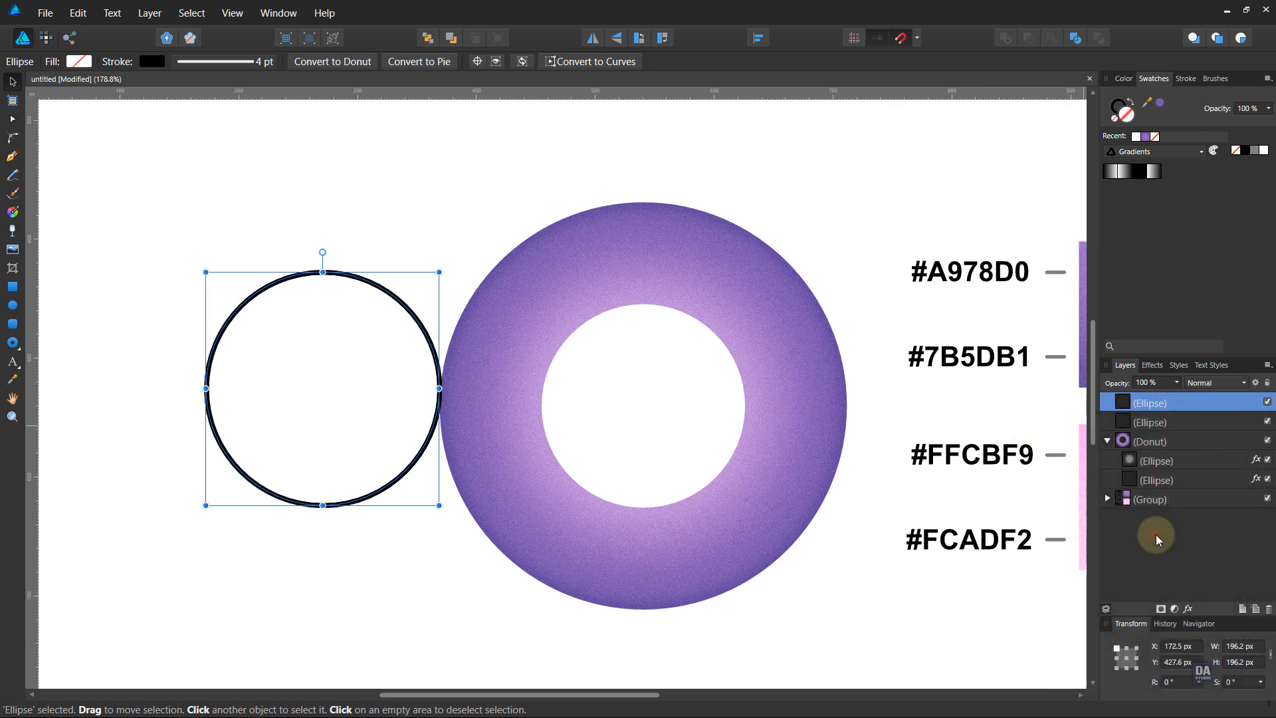
{"action": "left_click_drag", "start_coordinate": [421, 451], "coordinate": [390, 449]}
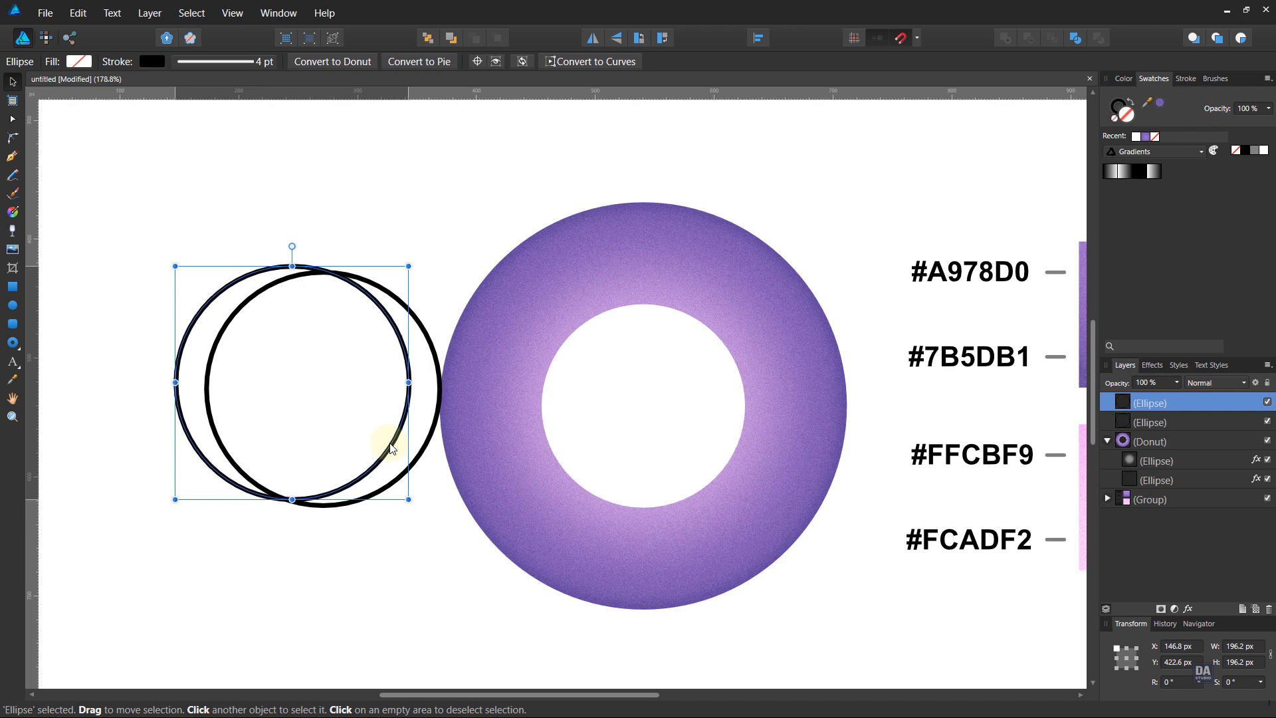
{"action": "left_click", "coordinate": [337, 538]}
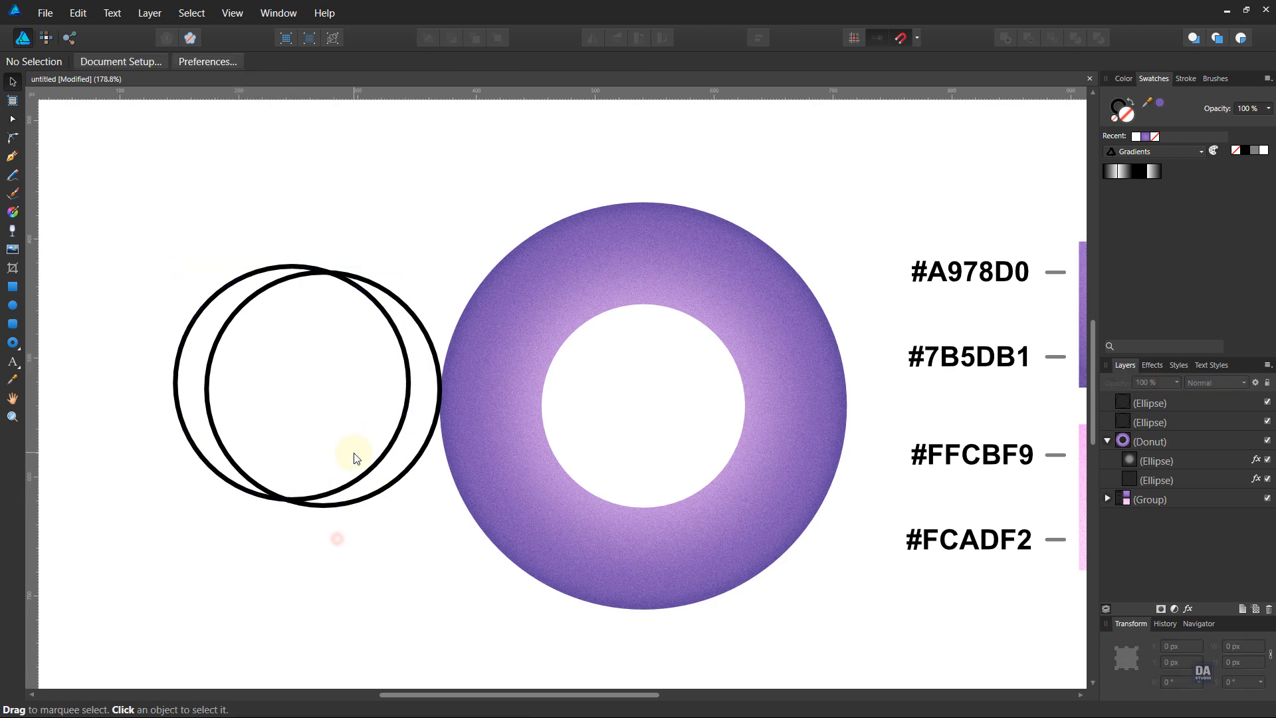
Step: Swap the fill and stroke of both circles to get black fills, and subtract the upper circle to leave a crescent
{"action": "left_click", "coordinate": [378, 477]}
{"action": "left_click", "coordinate": [402, 481], "text": "shift"}
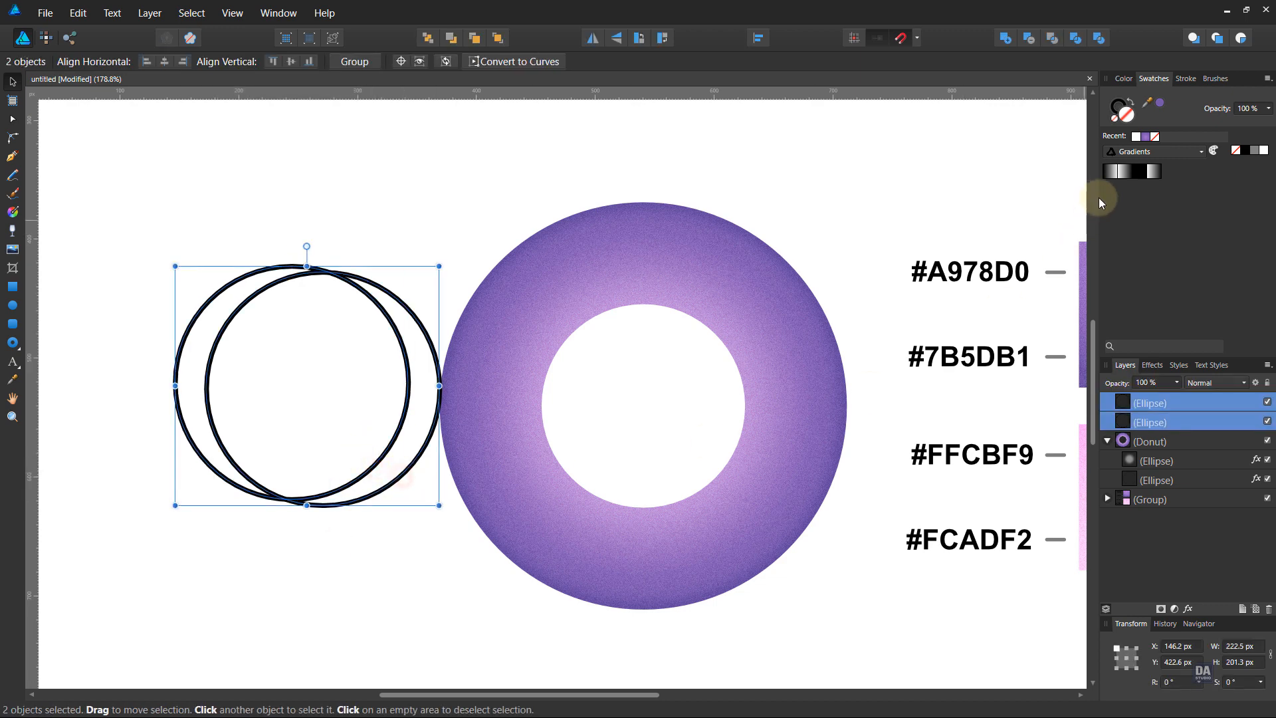
{"action": "left_click", "coordinate": [1133, 107]}
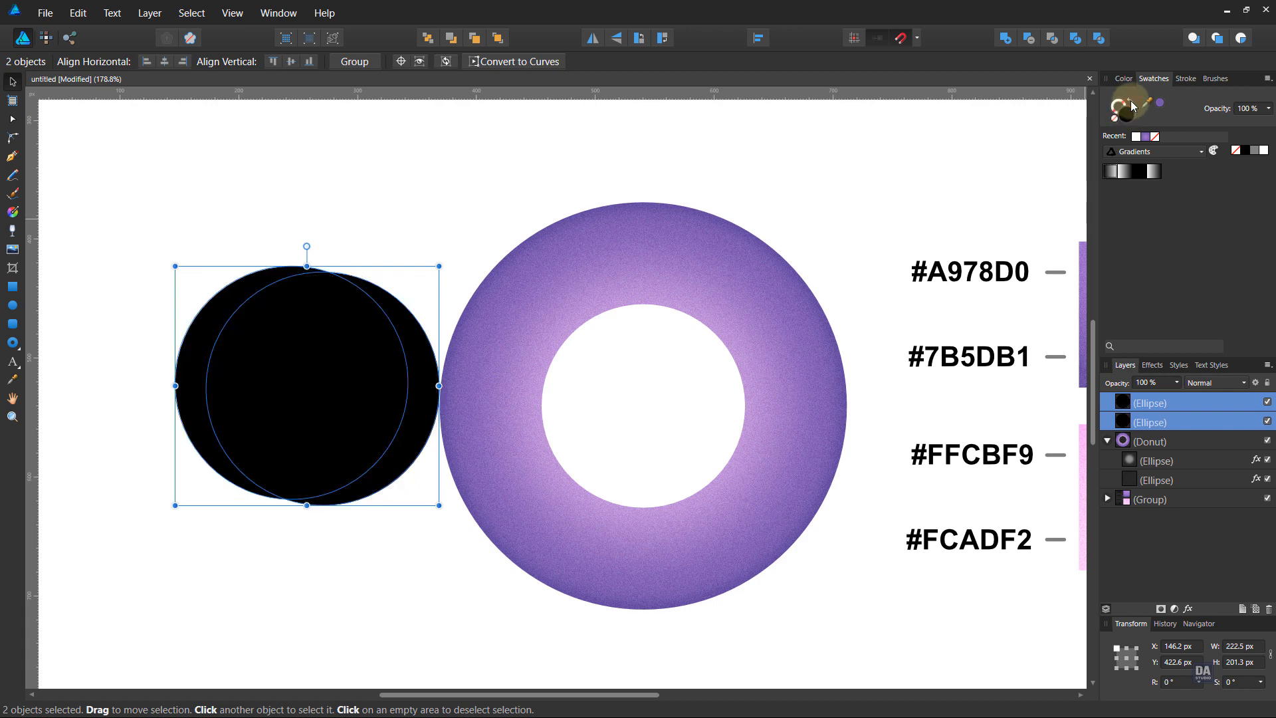
{"action": "left_click", "coordinate": [1028, 48]}
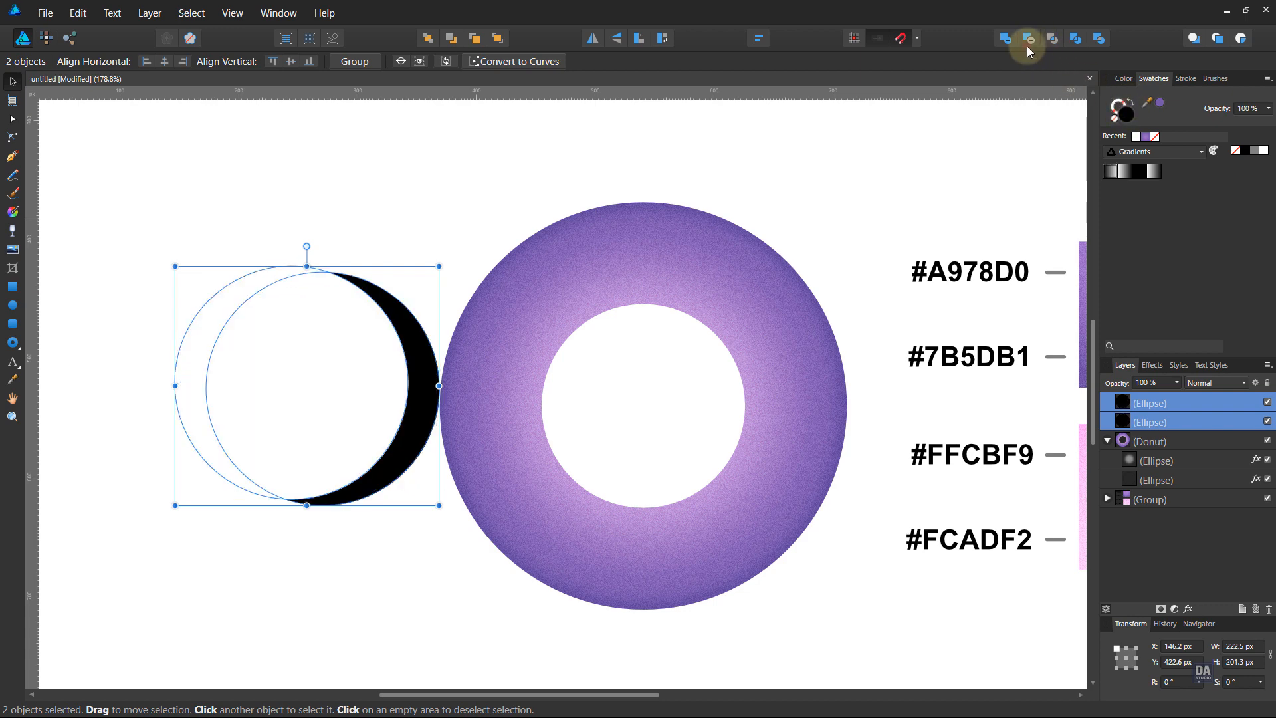
{"action": "left_click", "coordinate": [851, 178]}
Step: Move the black crescent onto the donut's right half and enlarge it to about 172 × 260 px
{"action": "left_click_drag", "start_coordinate": [394, 480], "coordinate": [747, 492]}
{"action": "left_click_drag", "start_coordinate": [650, 282], "coordinate": [629, 234]}
{"action": "left_click_drag", "start_coordinate": [795, 420], "coordinate": [797, 421]}
{"action": "left_click_drag", "start_coordinate": [818, 236], "coordinate": [833, 212]}
{"action": "mouse_move", "coordinate": [632, 211]}
{"action": "left_mouse_down"}
{"action": "mouse_move", "coordinate": [604, 188]}
{"action": "mouse_move", "coordinate": [624, 211]}
{"action": "left_mouse_up"}
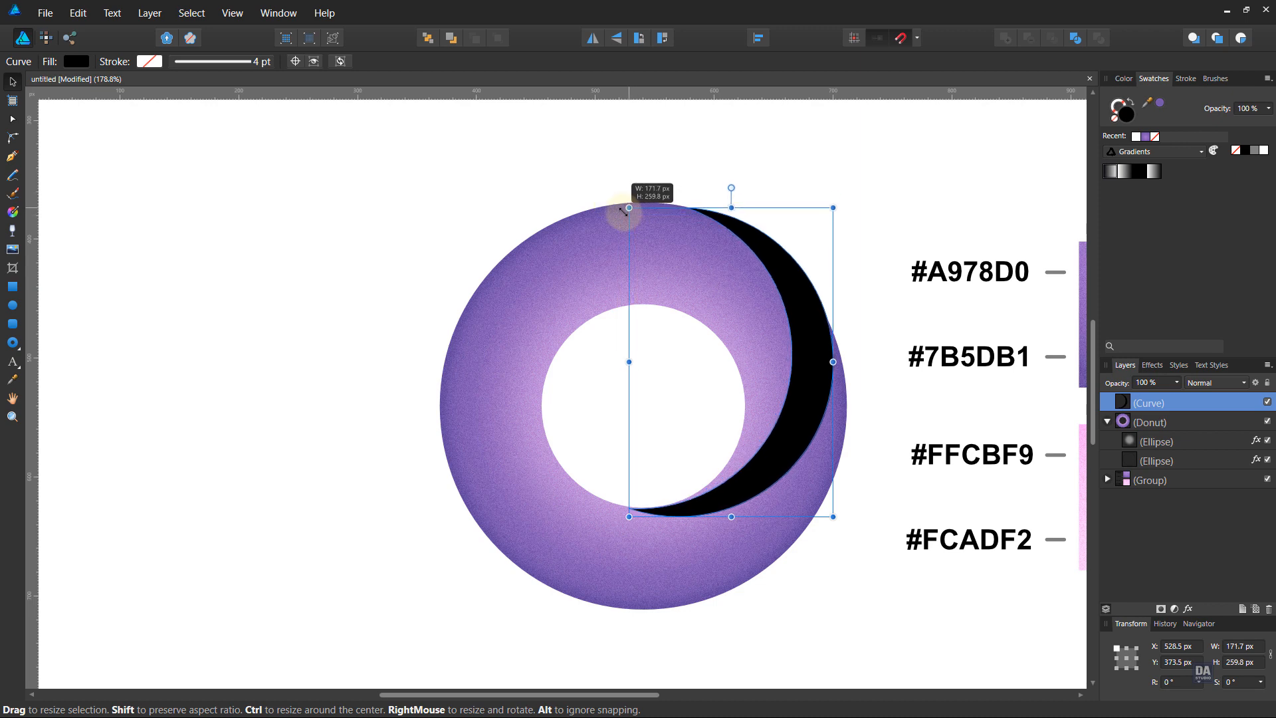
Step: Enlarge the crescent to about 174 × 263 px, rotate it to 2.4° and reposition it between the donut's edges
{"action": "scroll", "coordinate": [931, 250], "scroll_direction": "up", "scroll_amount": 4}
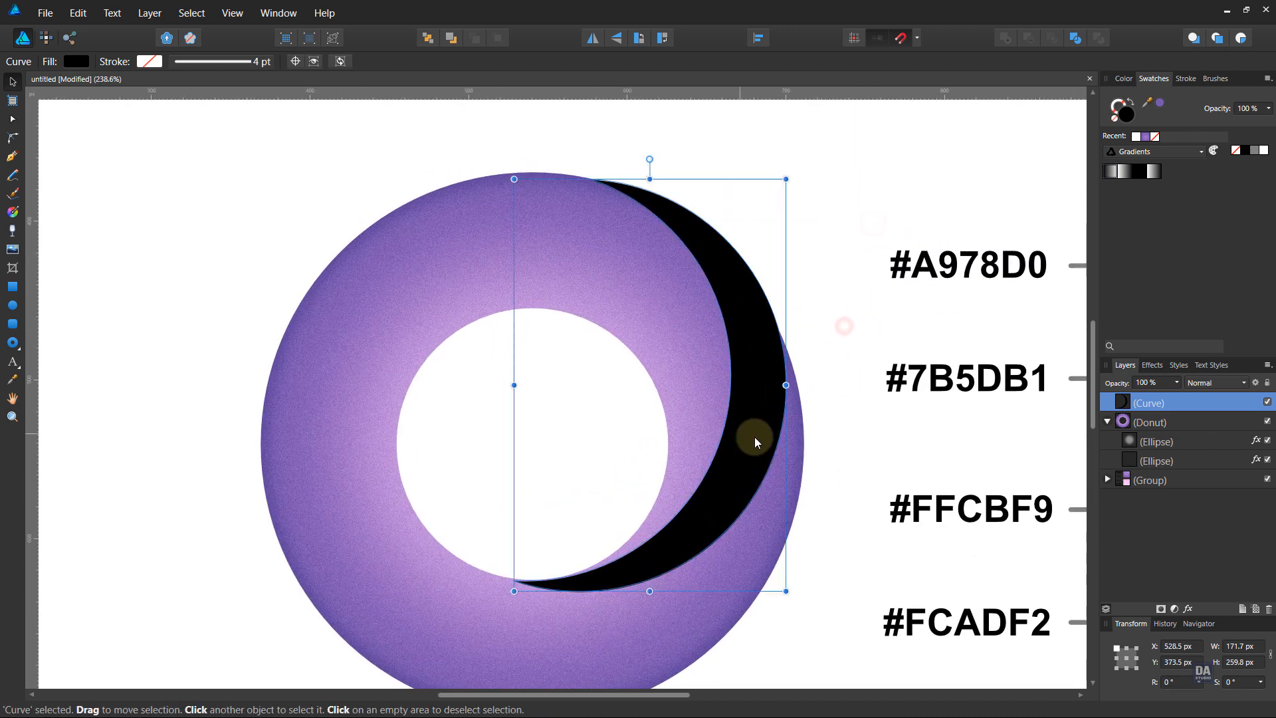
{"action": "left_click_drag", "start_coordinate": [755, 441], "coordinate": [741, 439]}
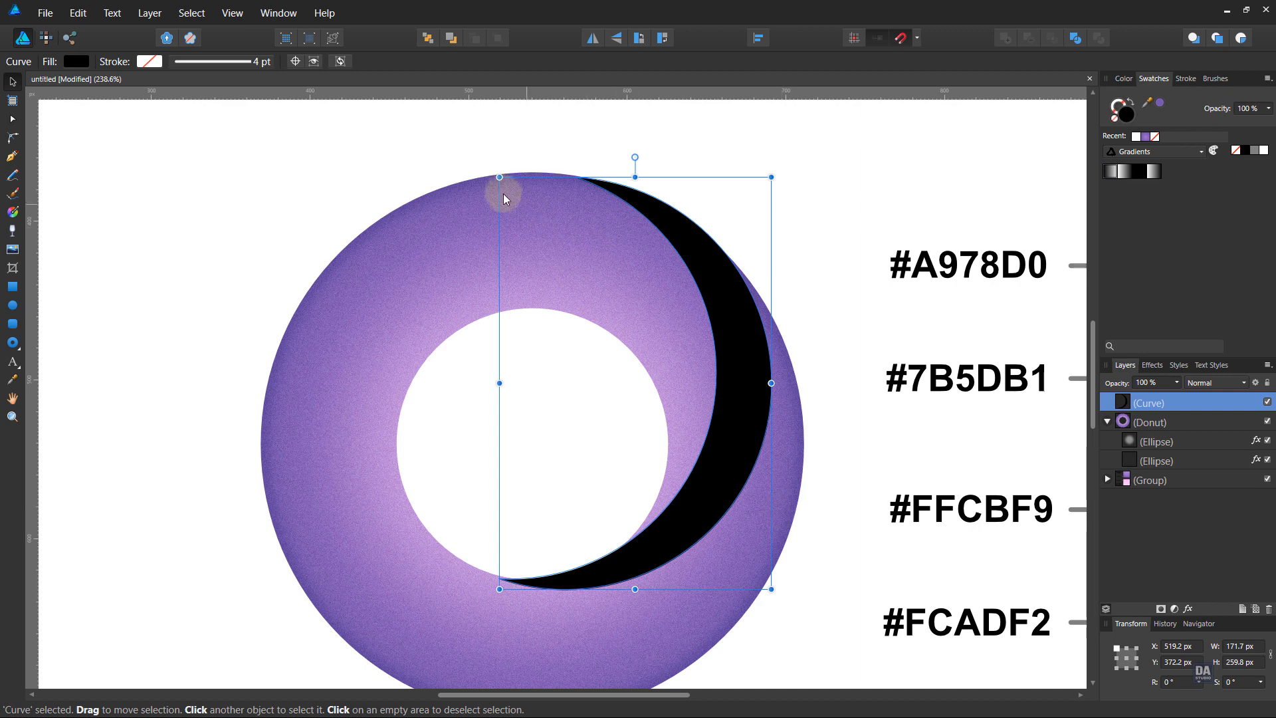
{"action": "left_click_drag", "start_coordinate": [499, 177], "coordinate": [493, 170]}
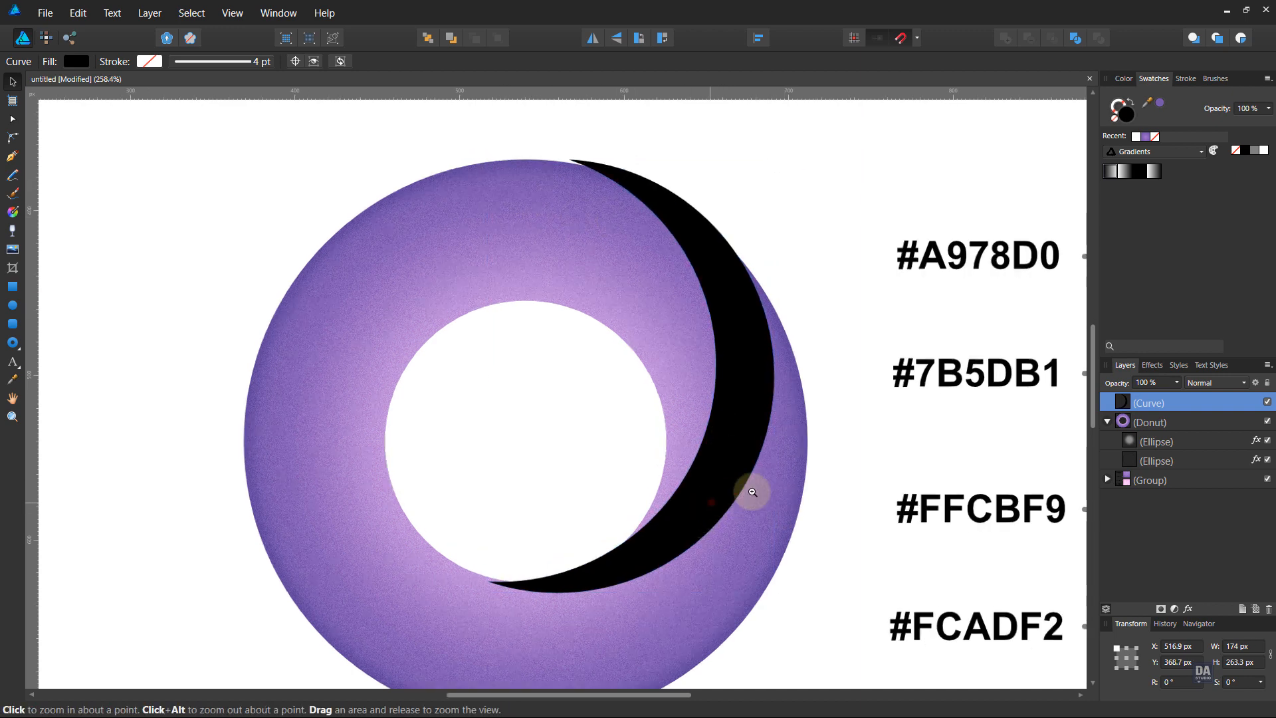
{"action": "scroll", "coordinate": [736, 488], "scroll_direction": "up", "scroll_amount": 2}
{"action": "left_click_drag", "start_coordinate": [679, 536], "coordinate": [688, 536]}
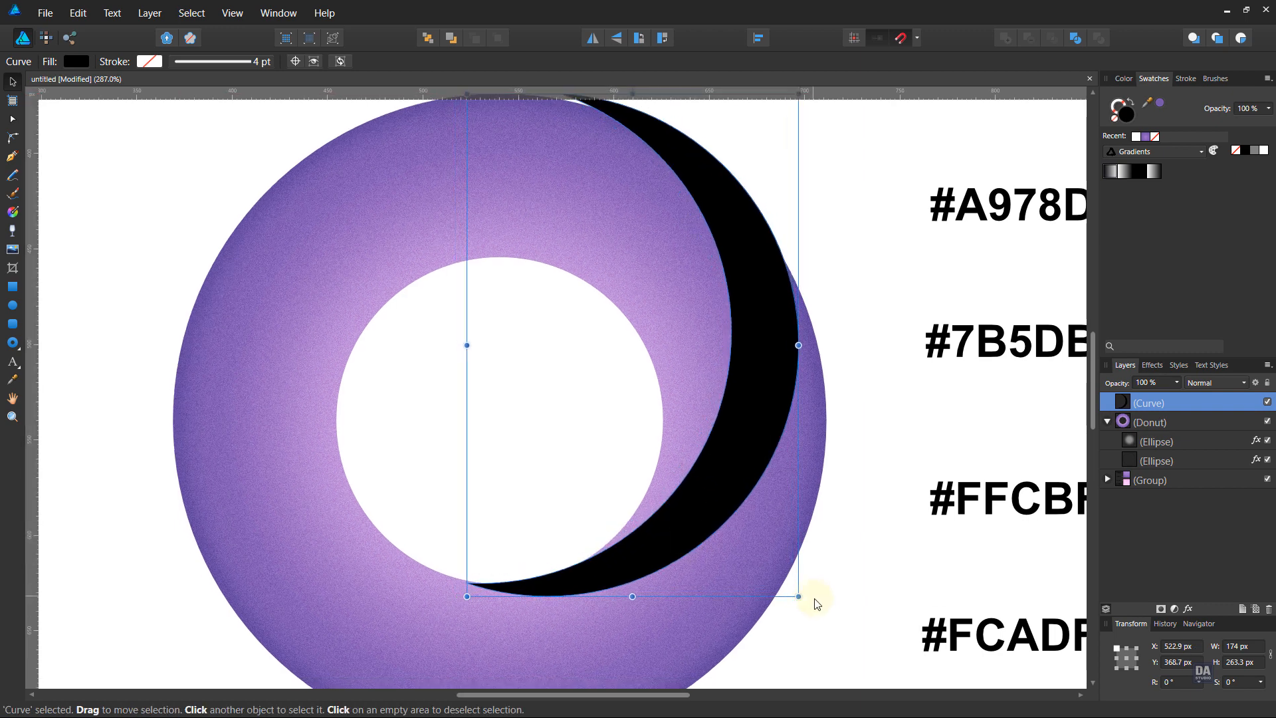
{"action": "left_click_drag", "start_coordinate": [809, 598], "coordinate": [810, 590]}
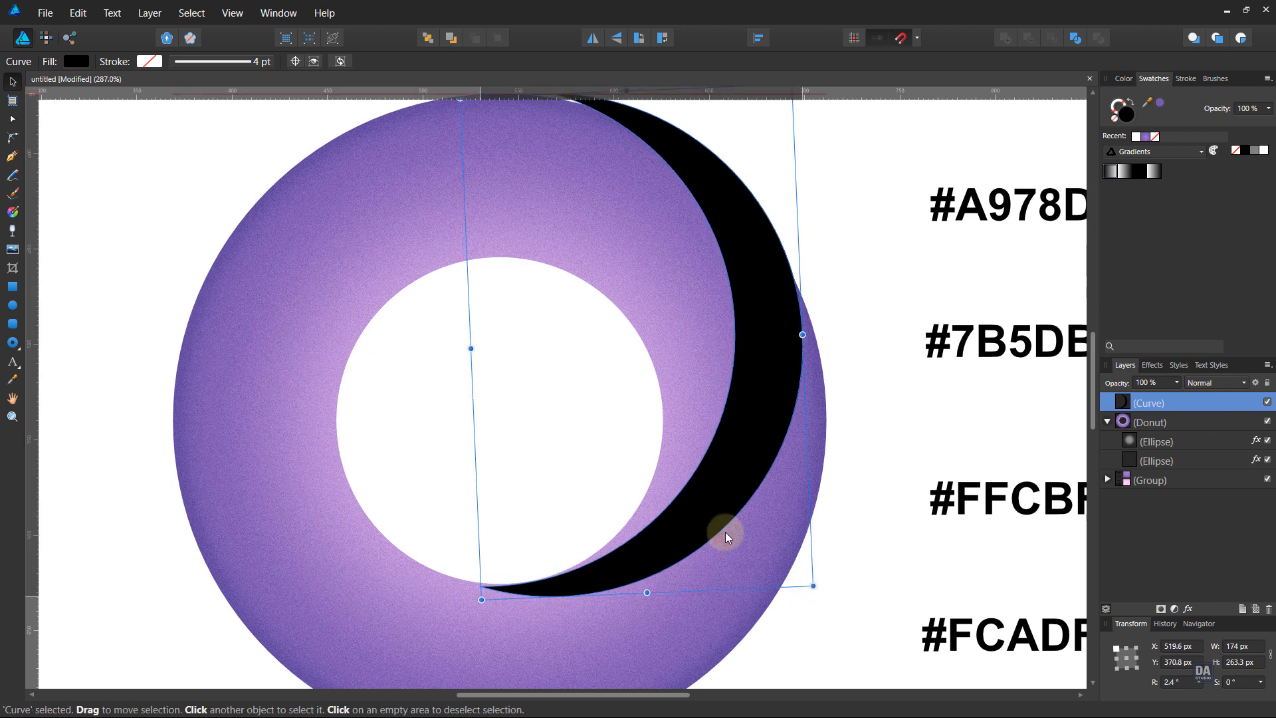
{"action": "left_click_drag", "start_coordinate": [724, 532], "coordinate": [725, 531]}
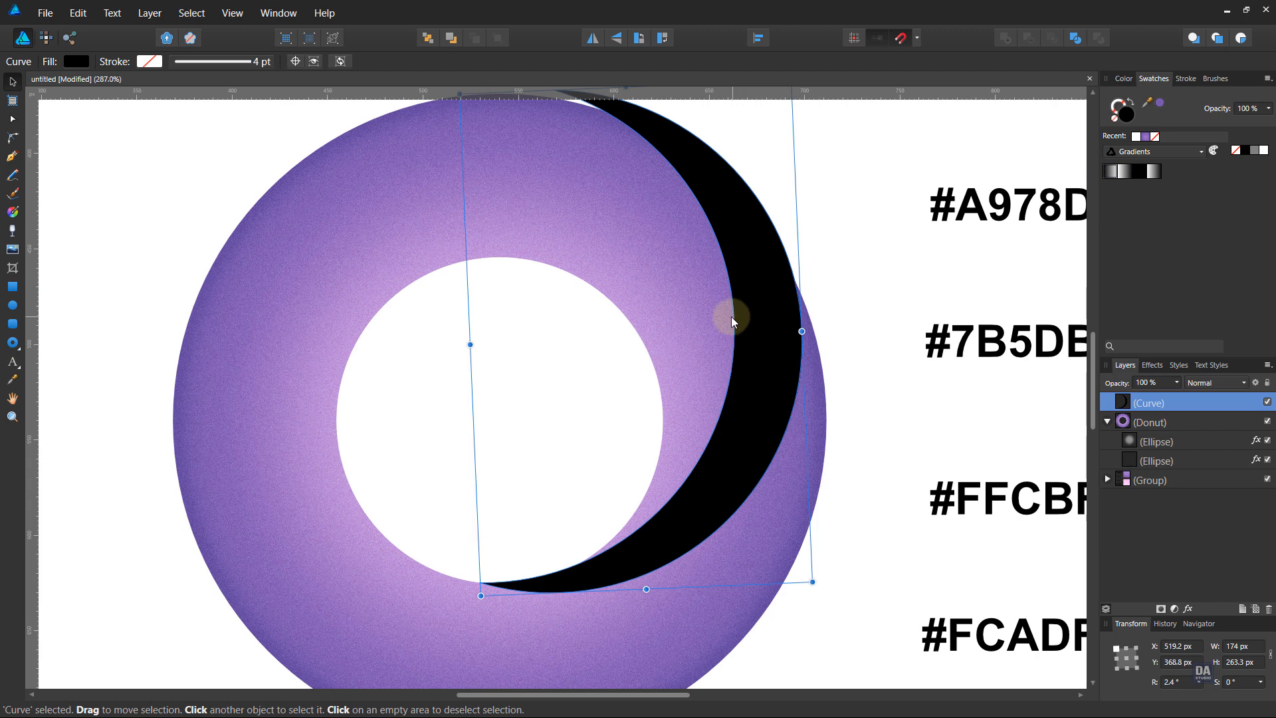
Step: Rotate the crescent to 10.5°, shift it left and resize it to about 171 × 259 px to meet both donut edges
{"action": "scroll", "coordinate": [658, 309], "scroll_direction": "down", "scroll_amount": 2}
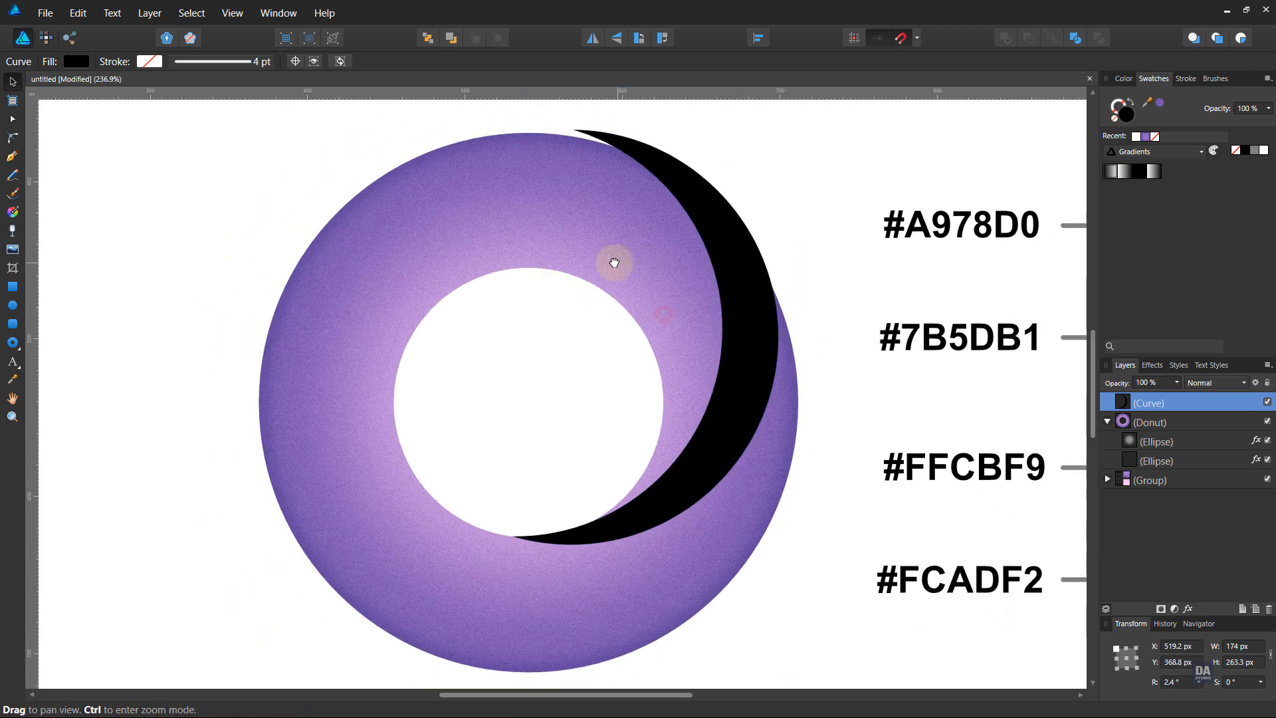
{"action": "left_click_drag", "start_coordinate": [606, 260], "coordinate": [586, 279]}
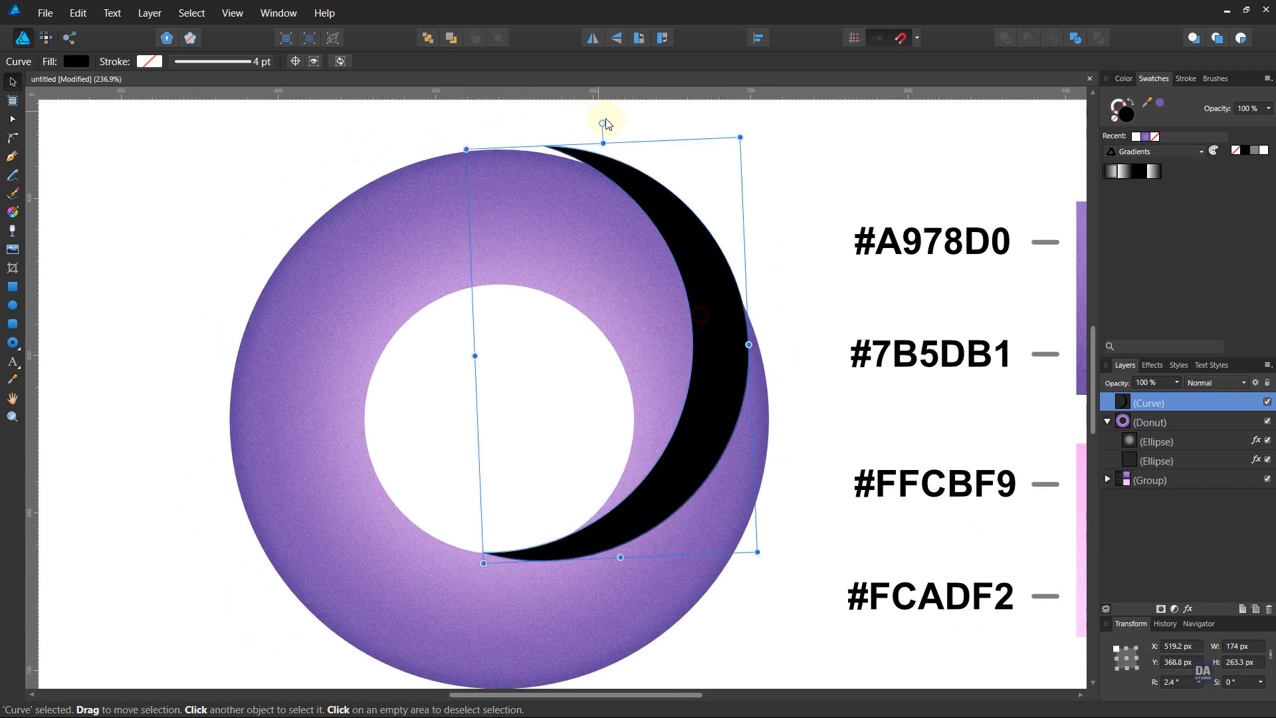
{"action": "left_click_drag", "start_coordinate": [589, 124], "coordinate": [573, 121]}
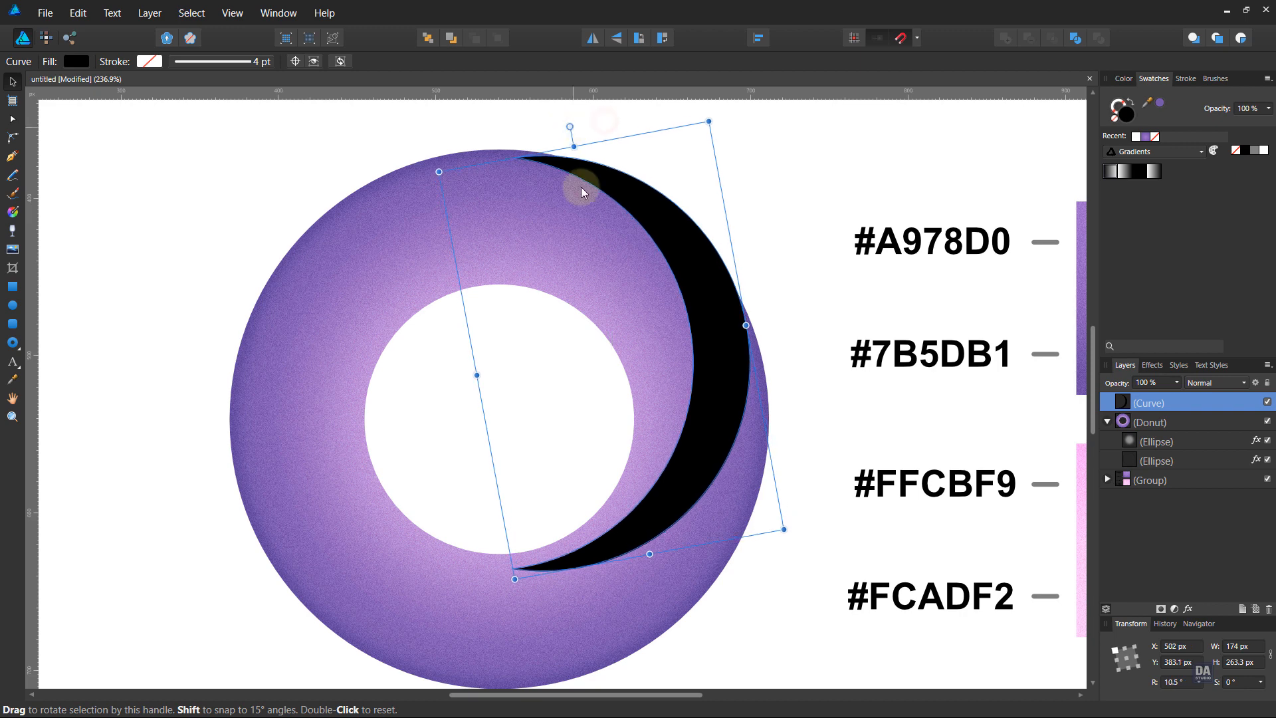
{"action": "left_click", "coordinate": [688, 381]}
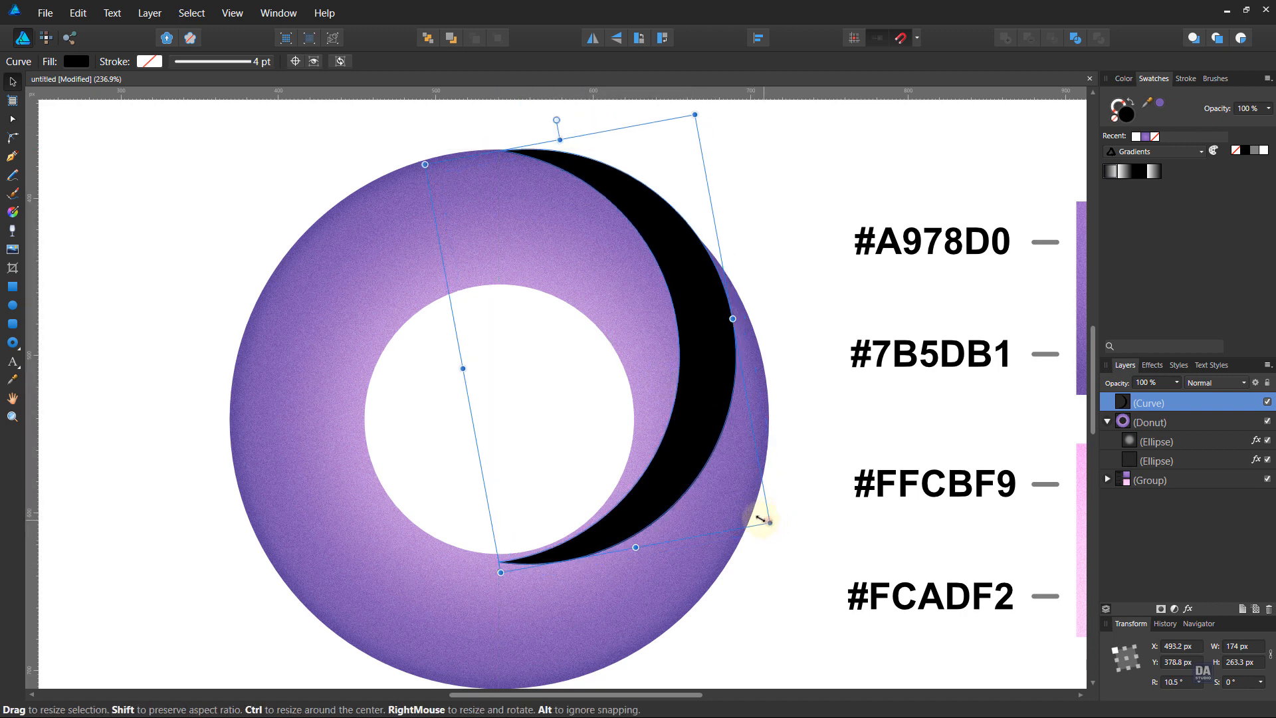
{"action": "left_click_drag", "start_coordinate": [763, 520], "coordinate": [758, 509]}
Step: Clip the black crescent inside the donut, above the two blurred ellipses
{"action": "left_click", "coordinate": [798, 361]}
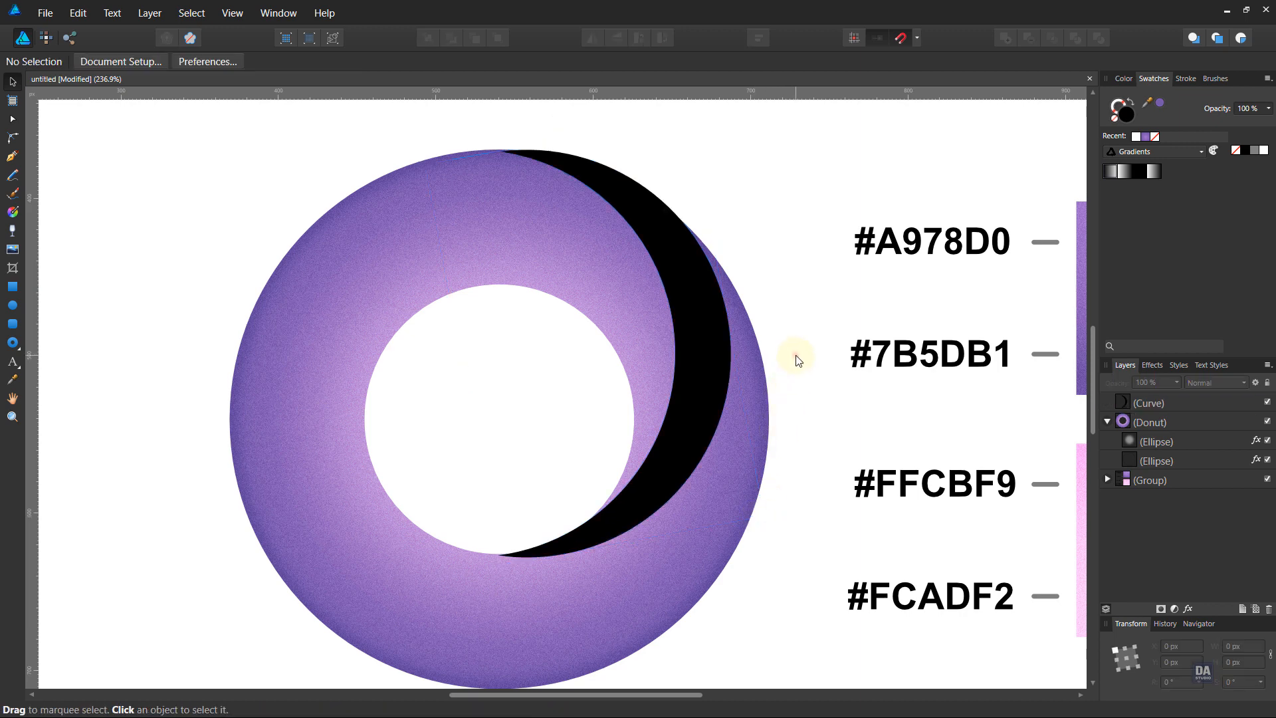
{"action": "left_click", "coordinate": [707, 357]}
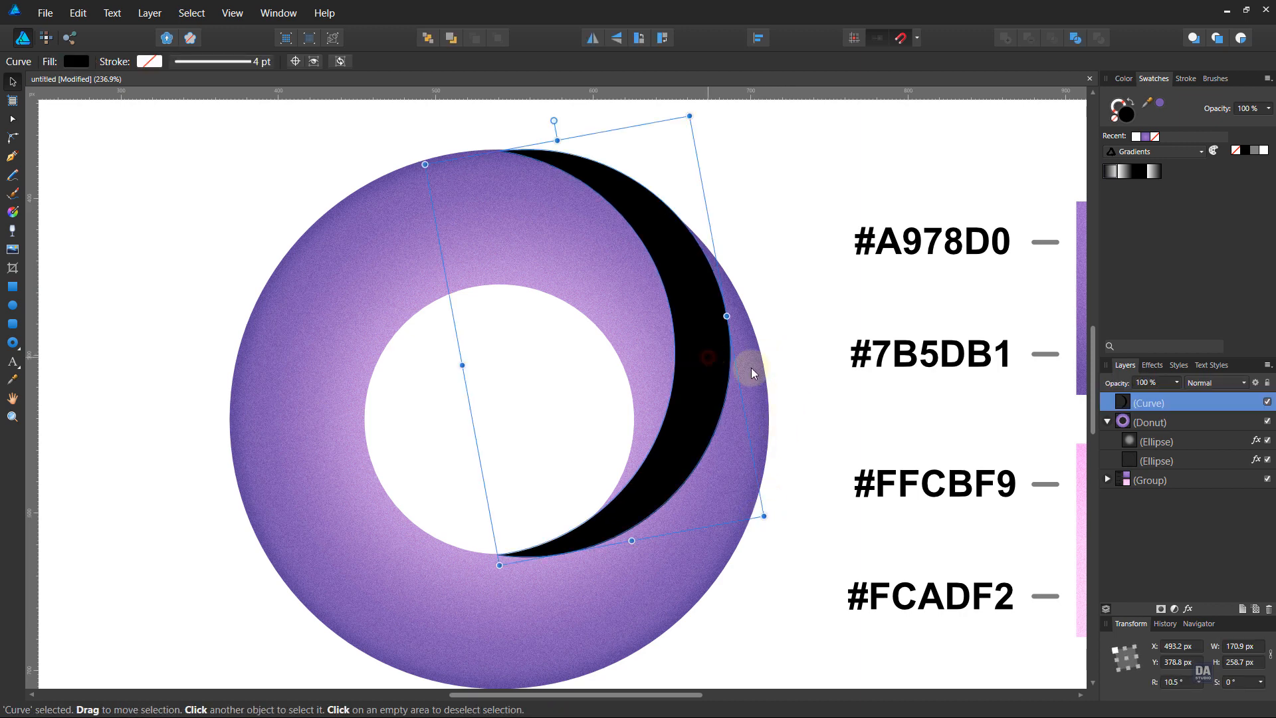
{"action": "left_click_drag", "start_coordinate": [1183, 408], "coordinate": [1183, 425]}
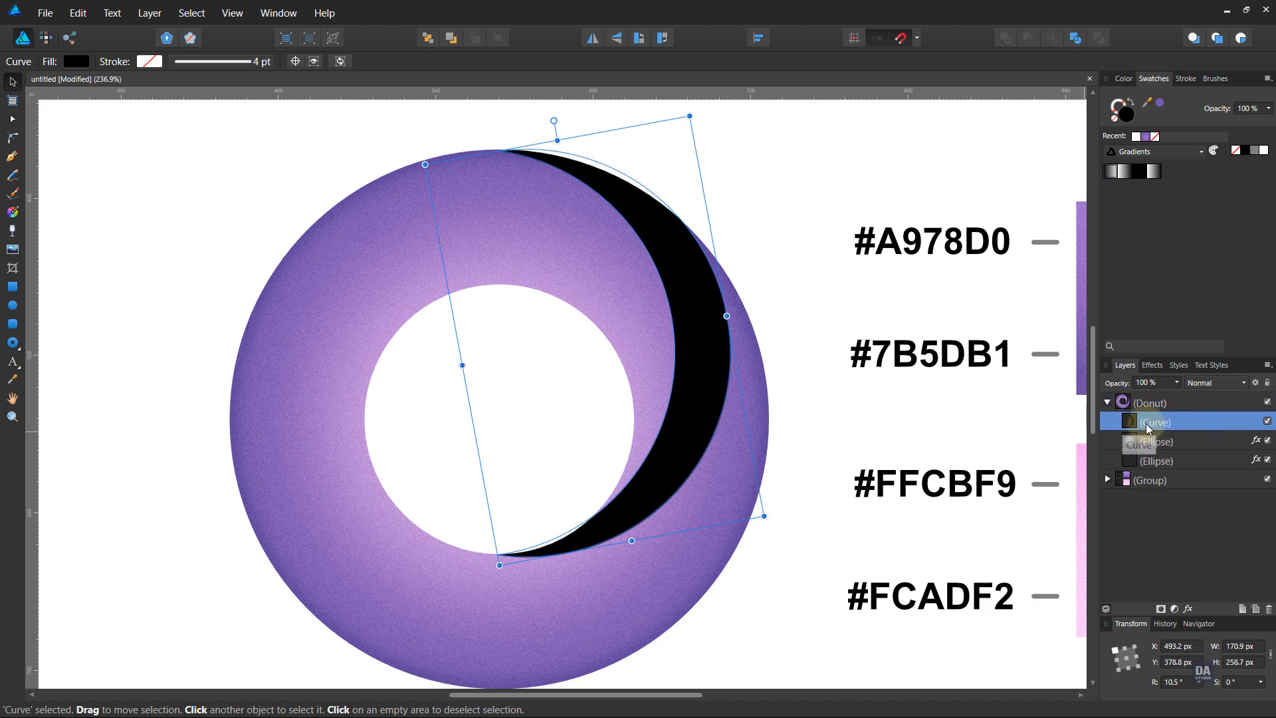
Step: Fill the crescent with a linear gradient and set its first stop to the deeper pink sampled near the pink square's upper edge
{"action": "scroll", "coordinate": [784, 422], "scroll_direction": "down", "scroll_amount": 2}
{"action": "left_click_drag", "start_coordinate": [812, 427], "coordinate": [734, 380]}
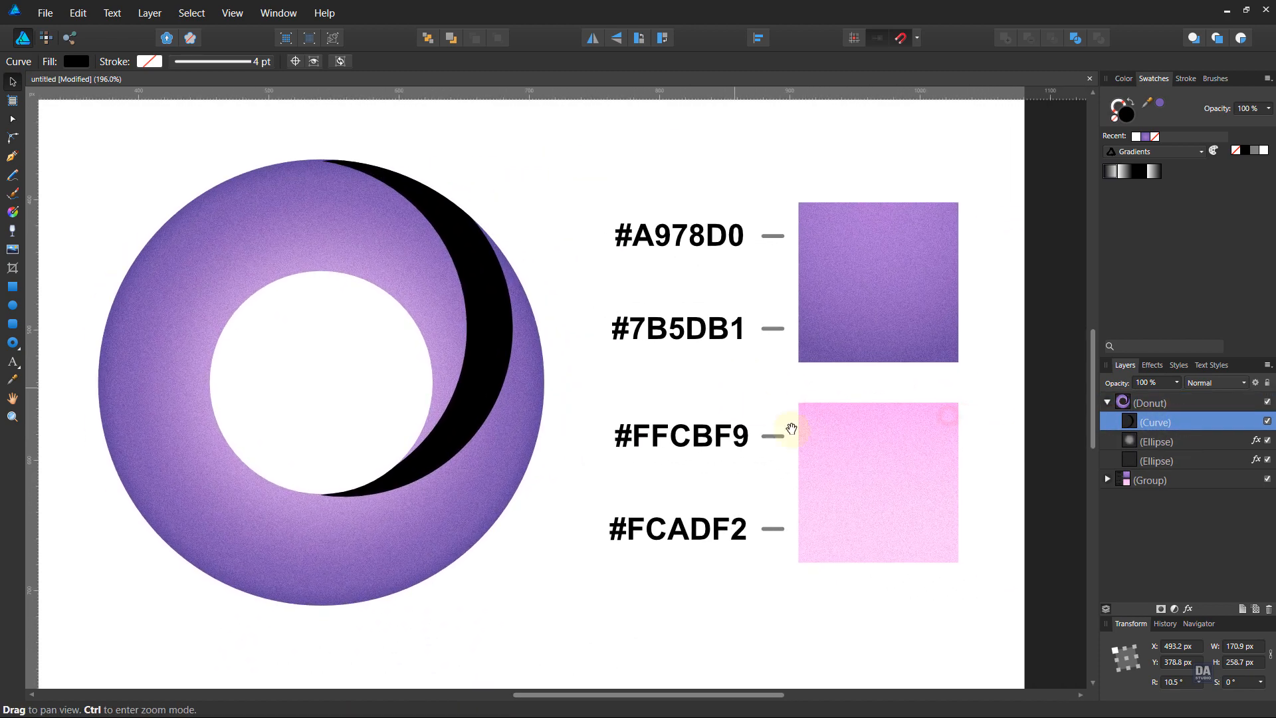
{"action": "left_click", "coordinate": [1114, 172]}
{"action": "left_click", "coordinate": [79, 61]}
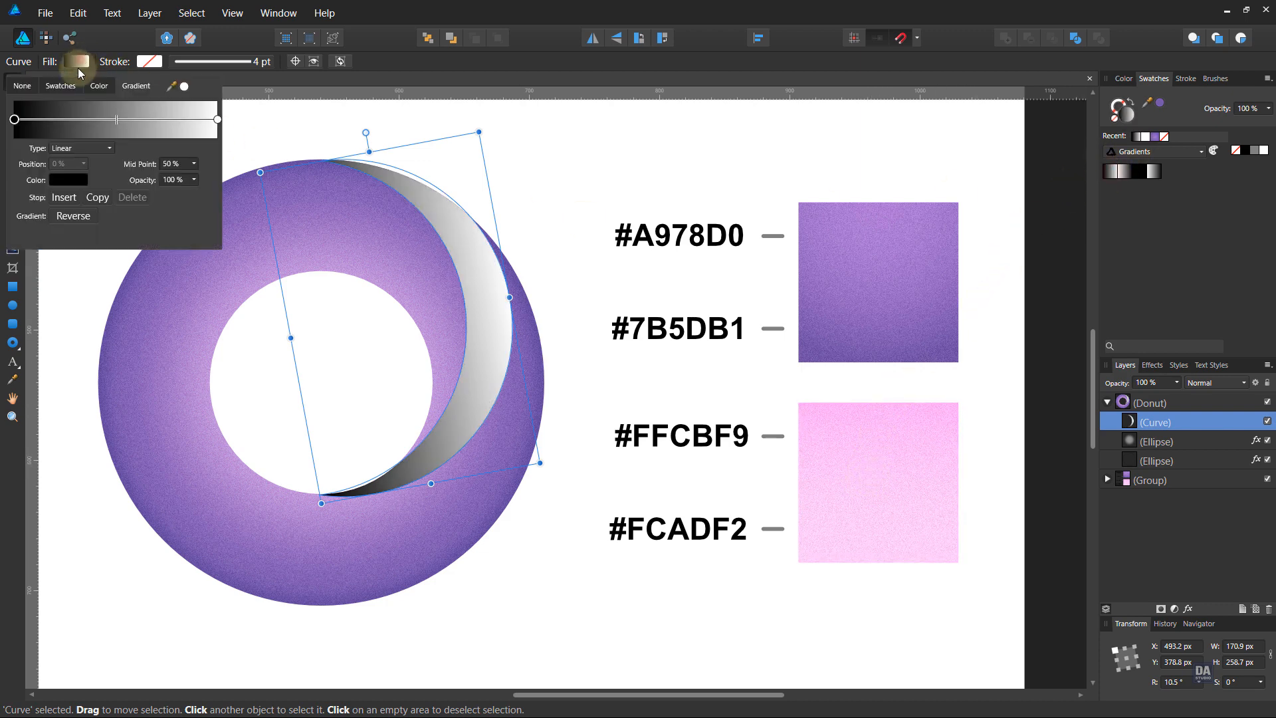
{"action": "left_click", "coordinate": [67, 181]}
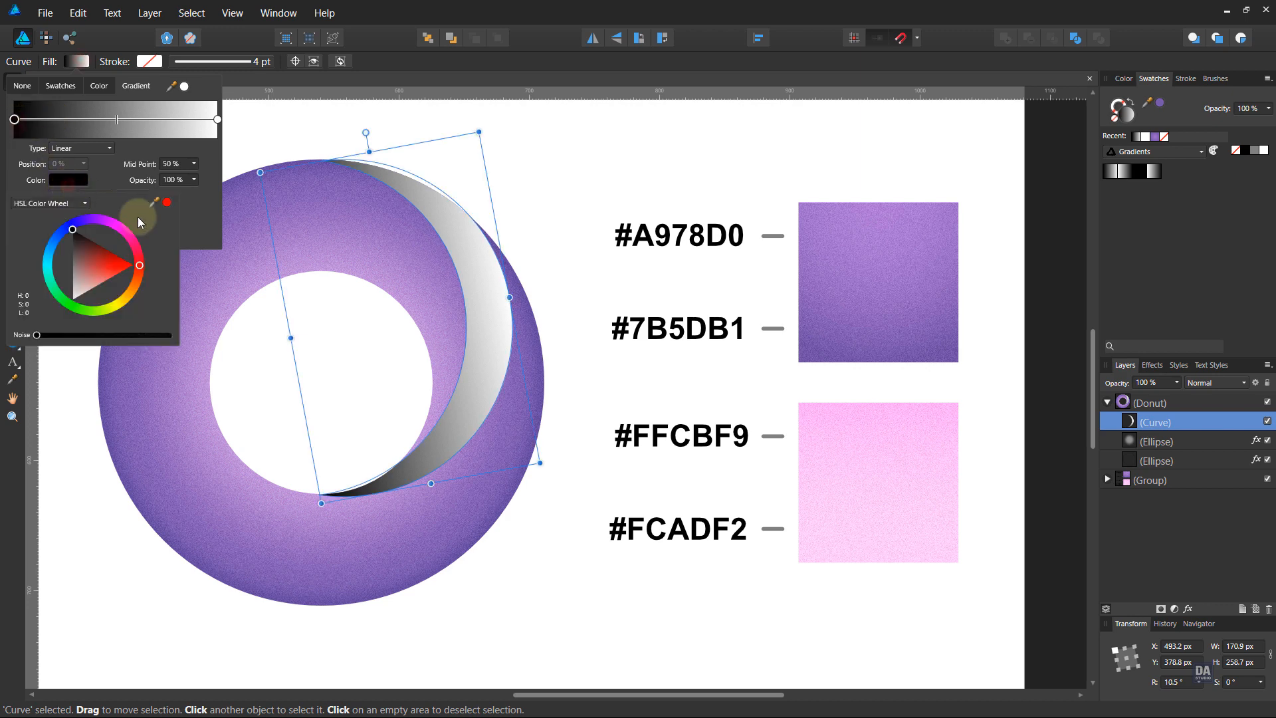
{"action": "left_click_drag", "start_coordinate": [167, 203], "coordinate": [830, 413]}
{"action": "left_click", "coordinate": [168, 202]}
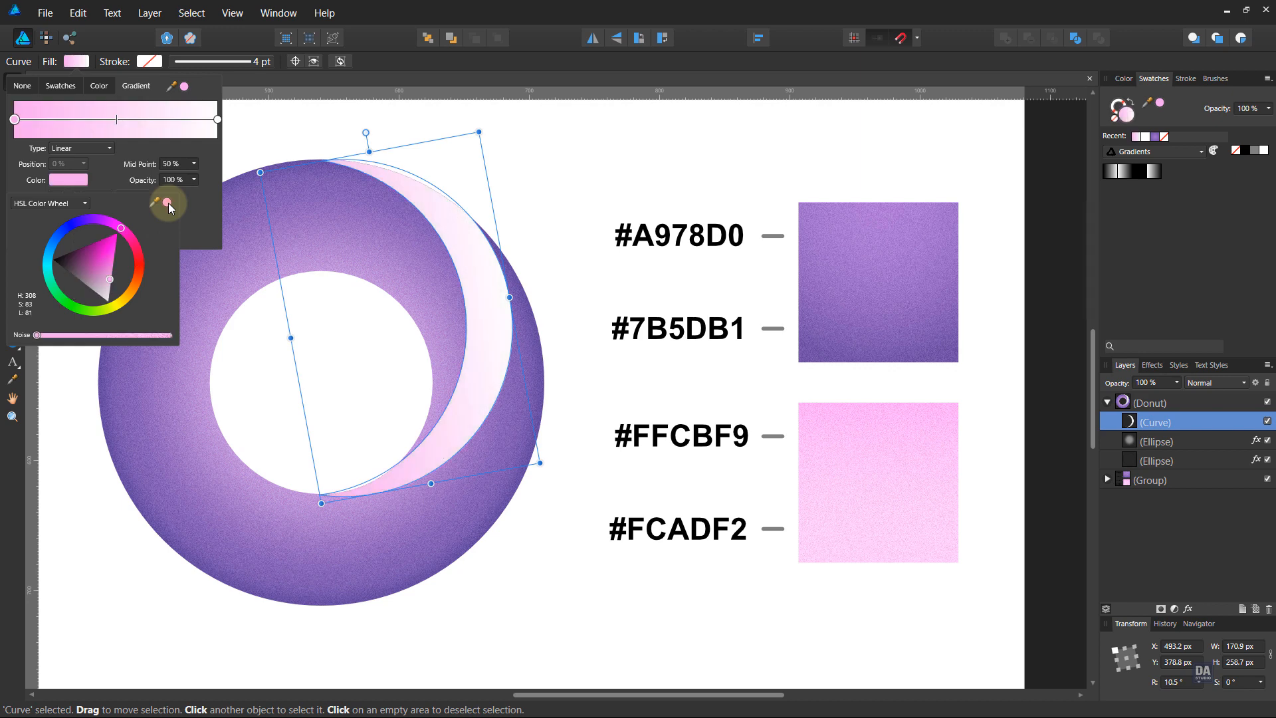
Step: Set the gradient's end stop to the lighter pink sampled near the pink square's lower edge
{"action": "left_click", "coordinate": [217, 120]}
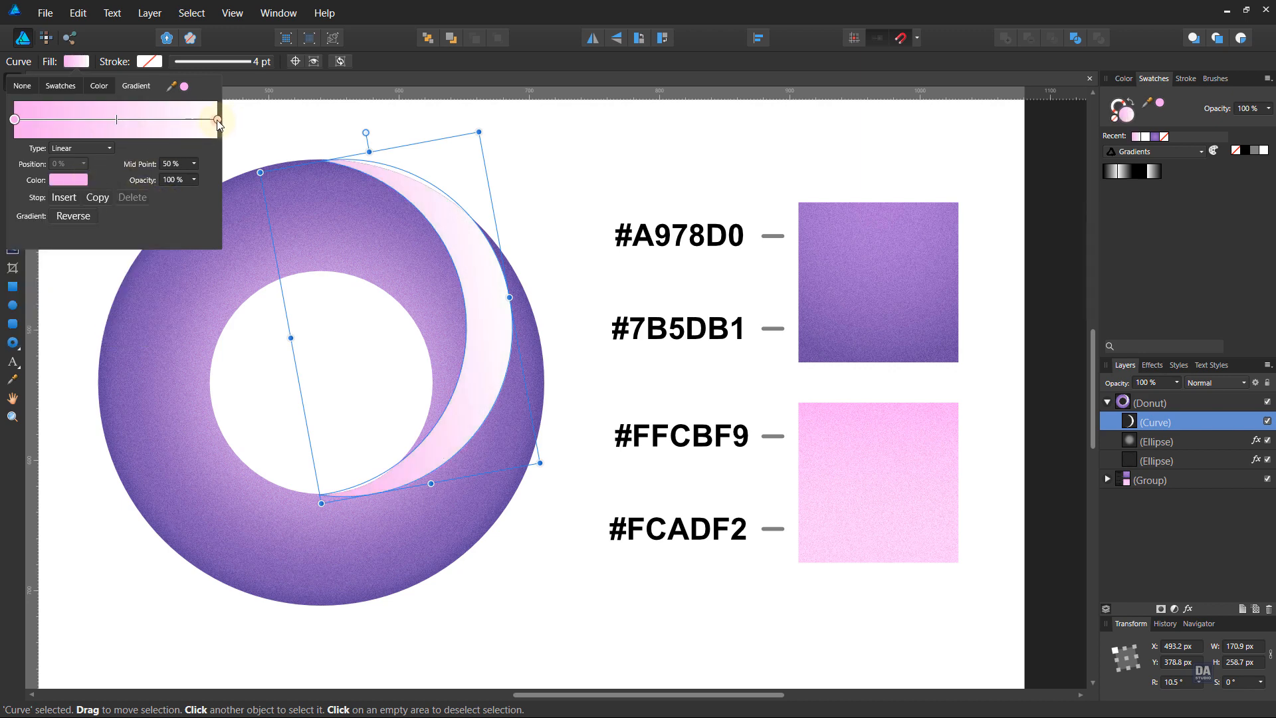
{"action": "left_click", "coordinate": [63, 182]}
{"action": "left_click_drag", "start_coordinate": [169, 201], "coordinate": [923, 541]}
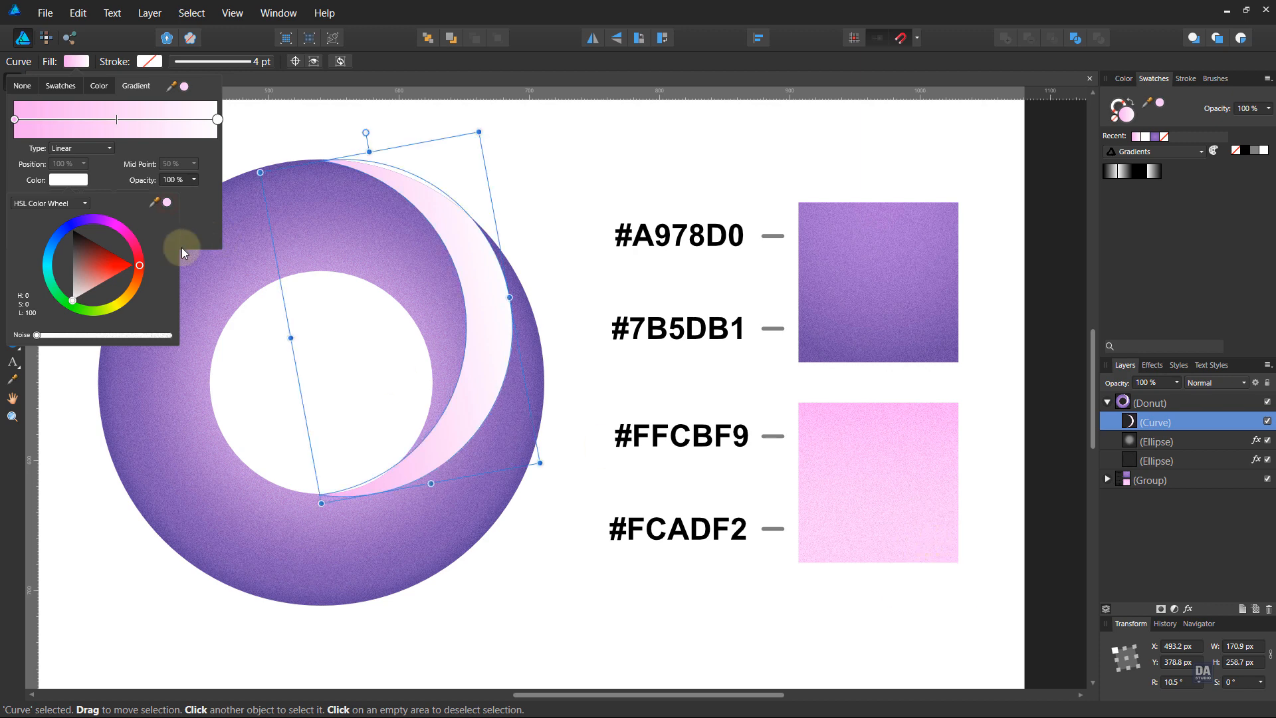
{"action": "left_click", "coordinate": [479, 258]}
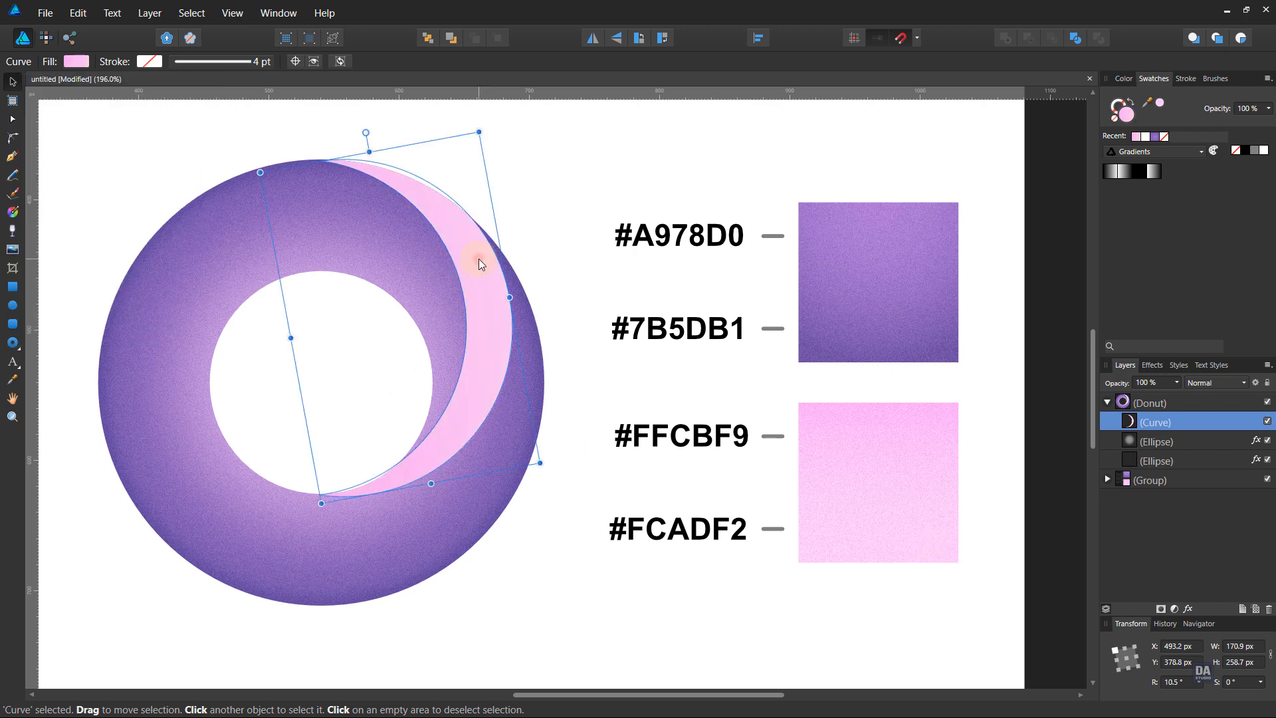
Step: Redirect the crescent's linear gradient from near its lower tip up toward its upper end and deselect it
{"action": "left_click", "coordinate": [18, 216]}
{"action": "left_click_drag", "start_coordinate": [366, 495], "coordinate": [416, 184]}
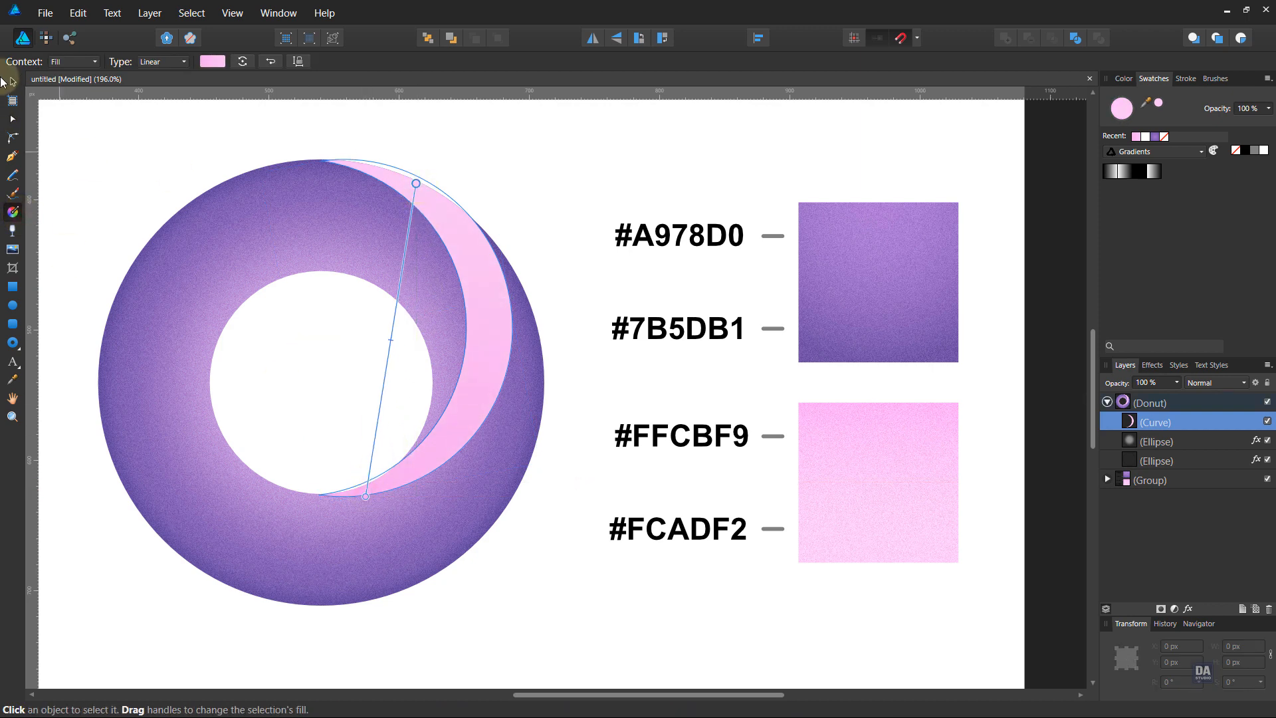
{"action": "key", "text": "v"}
{"action": "left_click", "coordinate": [540, 266]}
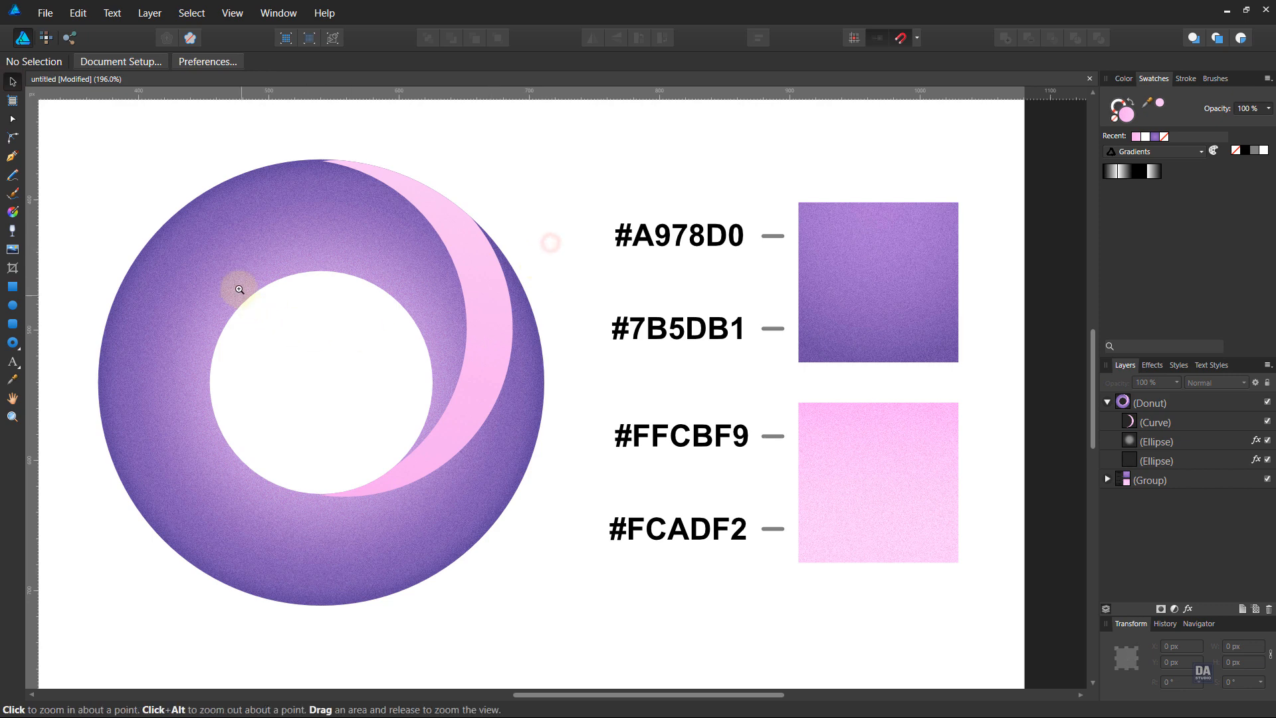
Step: Fine-tune the pink crescent's fit against the donut's upper edge and deselect it
{"action": "left_click_drag", "start_coordinate": [245, 288], "coordinate": [319, 305]}
{"action": "left_click_drag", "start_coordinate": [392, 330], "coordinate": [544, 370]}
{"action": "left_click", "coordinate": [674, 305]}
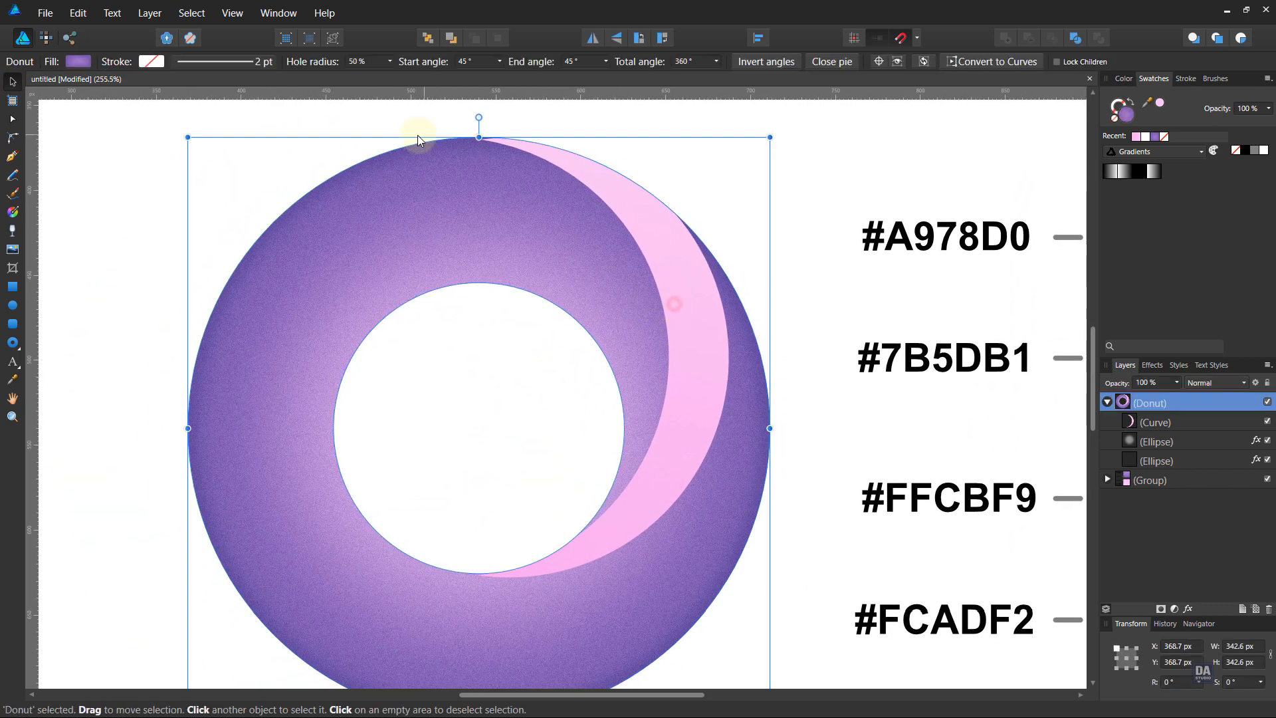
{"action": "double_click", "coordinate": [709, 303]}
{"action": "left_click_drag", "start_coordinate": [399, 153], "coordinate": [397, 152]}
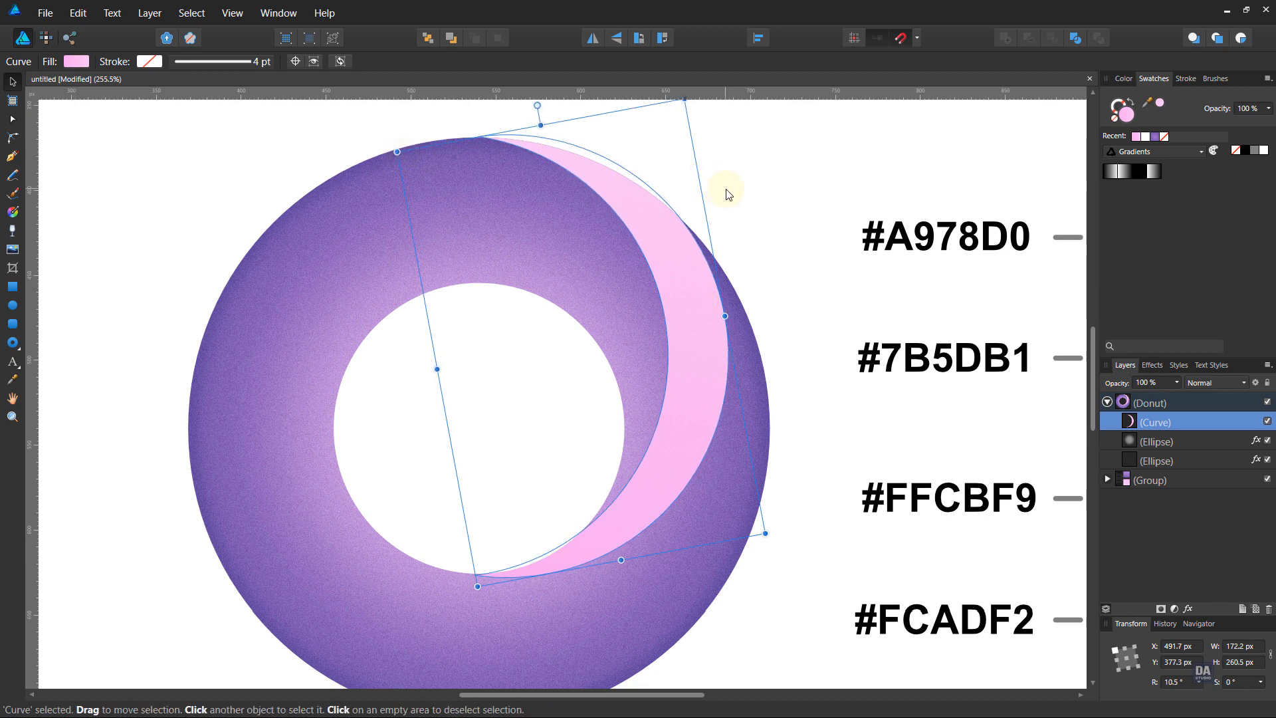
{"action": "left_click", "coordinate": [750, 194]}
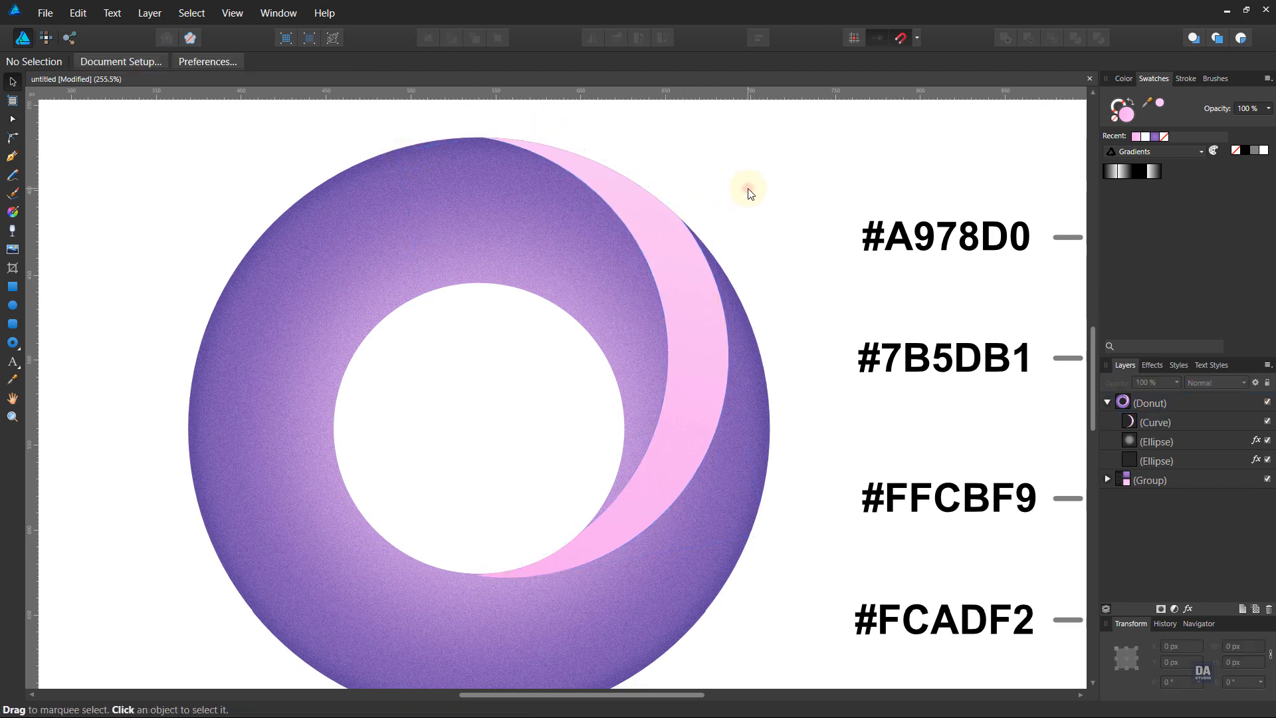
Step: Duplicate the pink crescent inside the donut and select the lower of the two copies
{"action": "left_click", "coordinate": [1155, 425]}
{"action": "right_click", "coordinate": [1155, 424]}
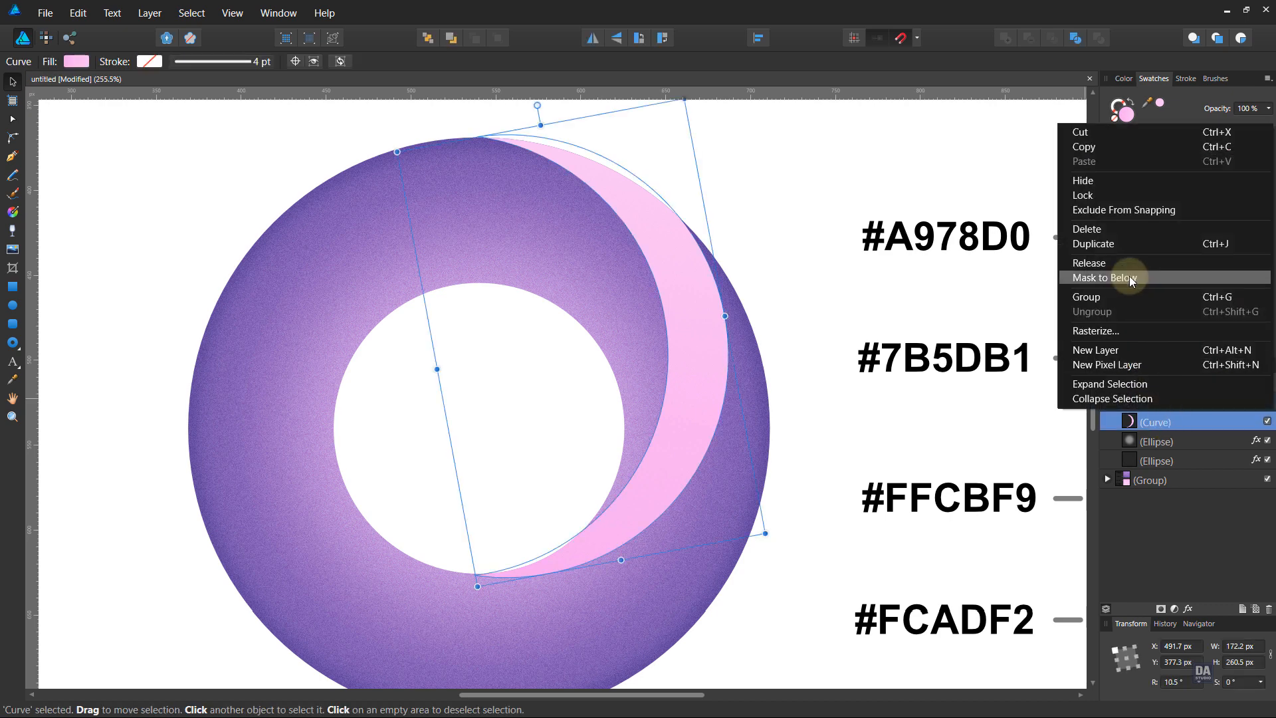
{"action": "left_click", "coordinate": [1146, 245]}
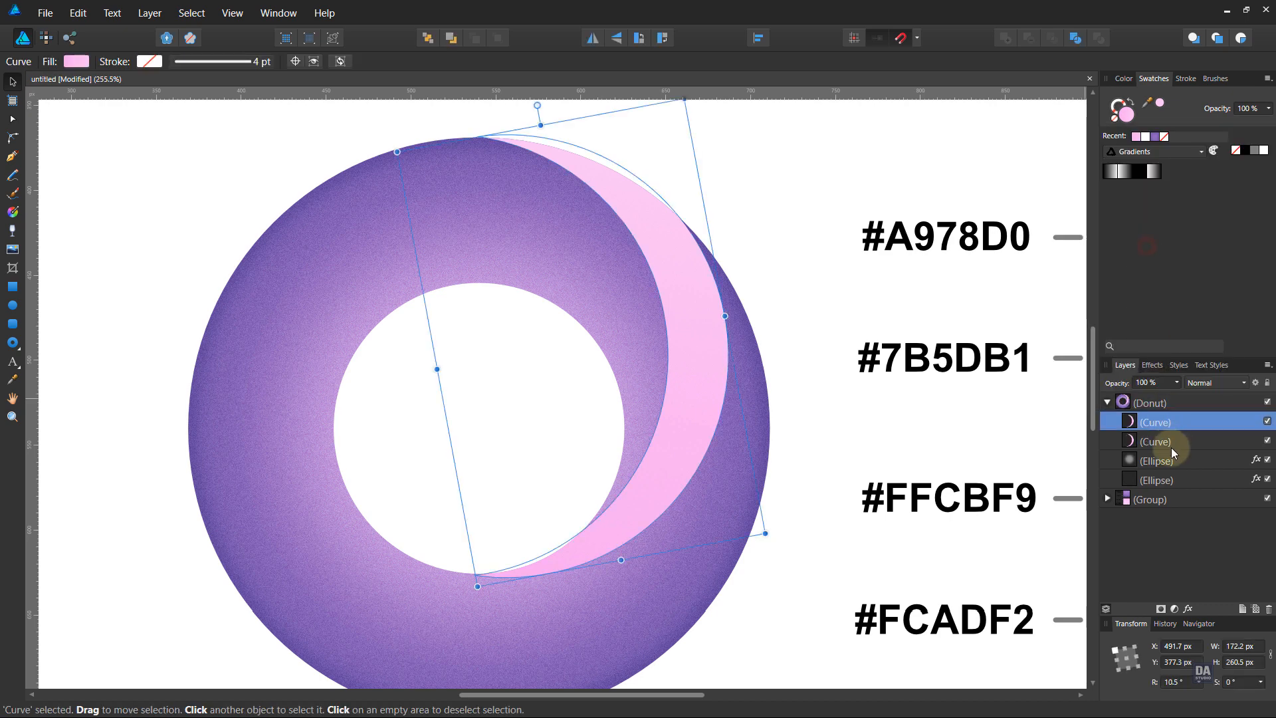
{"action": "left_click", "coordinate": [1174, 445]}
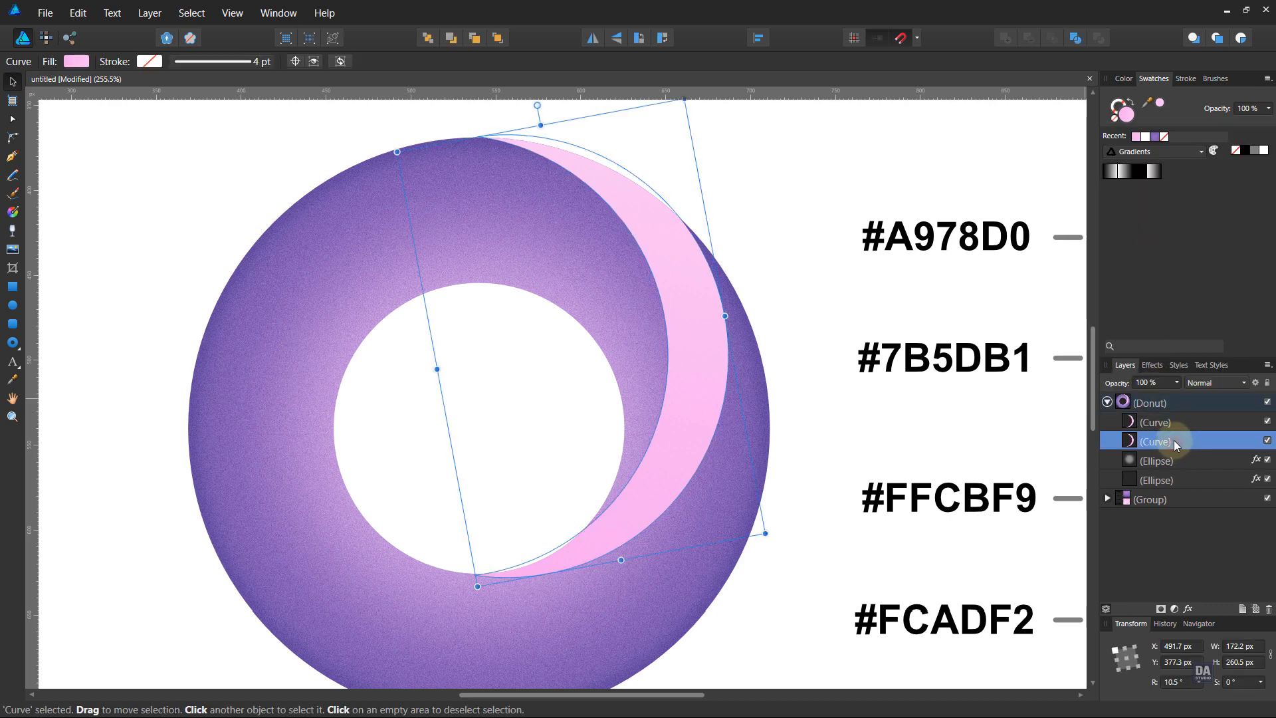
Step: Rotate the lower crescent copy about its lower tip to 23.5° and fill it with the Black to transparent gradient
{"action": "left_click", "coordinate": [295, 64]}
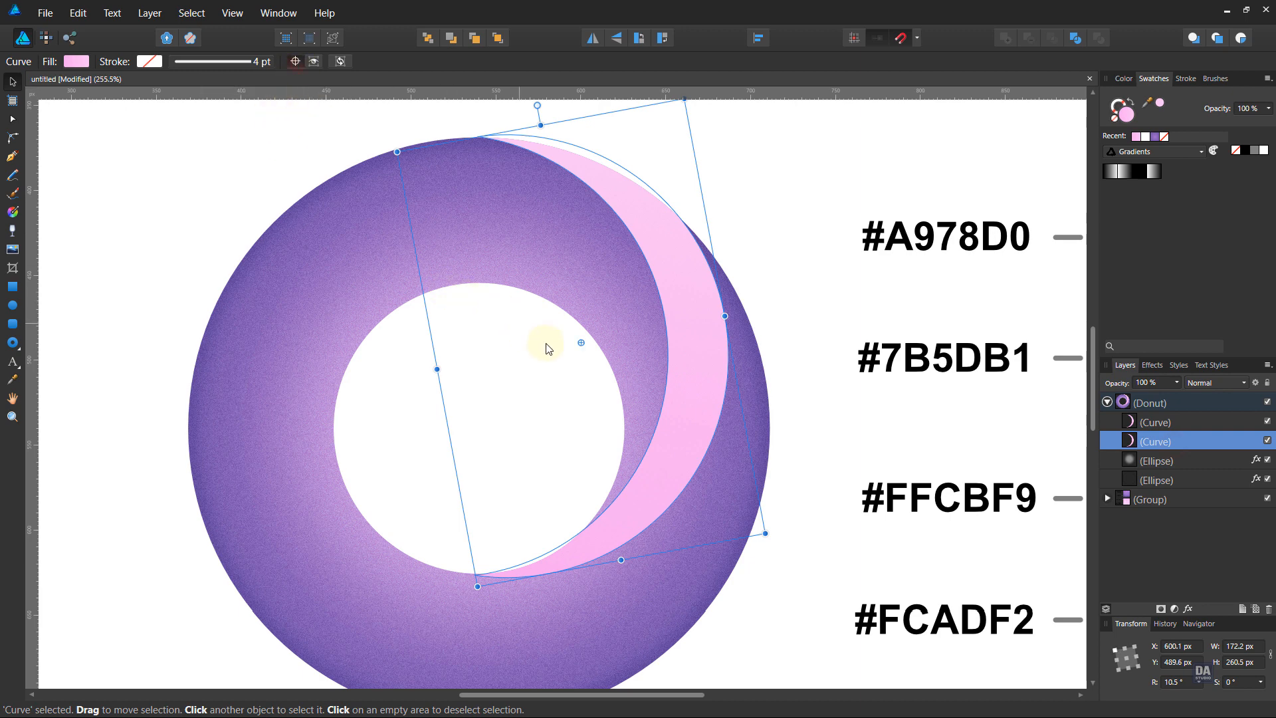
{"action": "left_click_drag", "start_coordinate": [514, 529], "coordinate": [476, 577]}
{"action": "left_click_drag", "start_coordinate": [517, 290], "coordinate": [508, 185]}
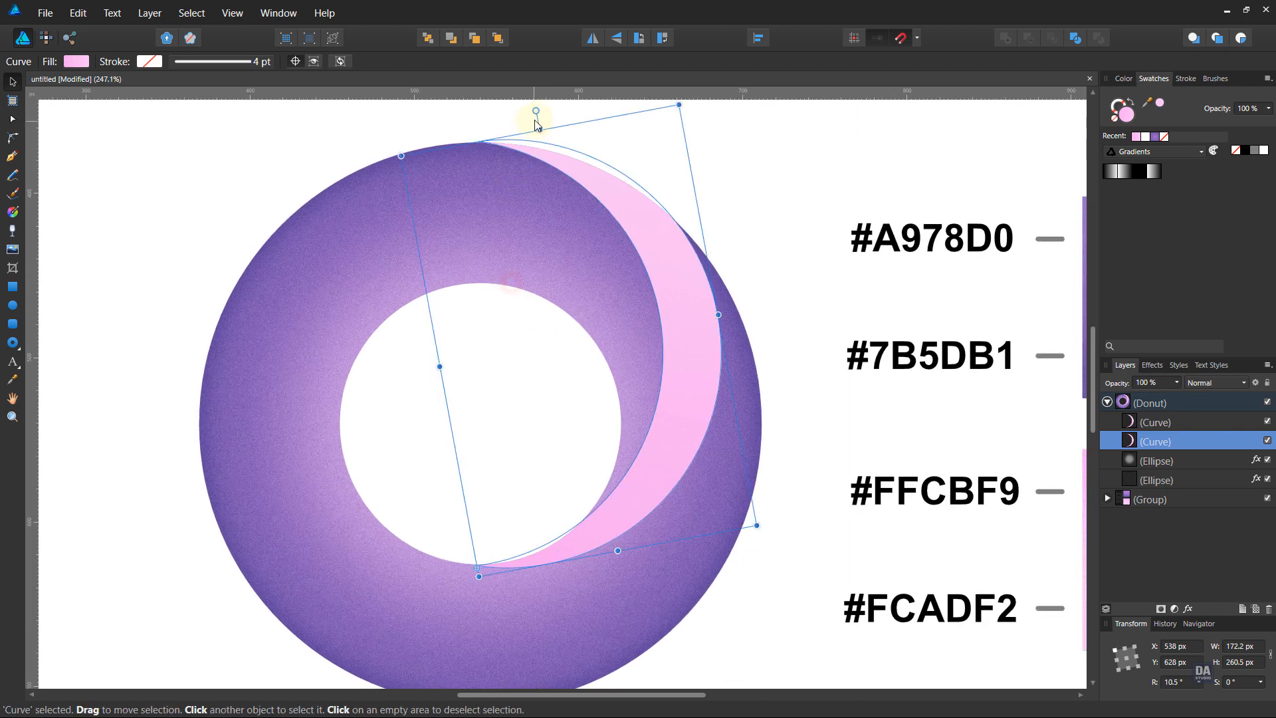
{"action": "left_click_drag", "start_coordinate": [535, 118], "coordinate": [471, 138]}
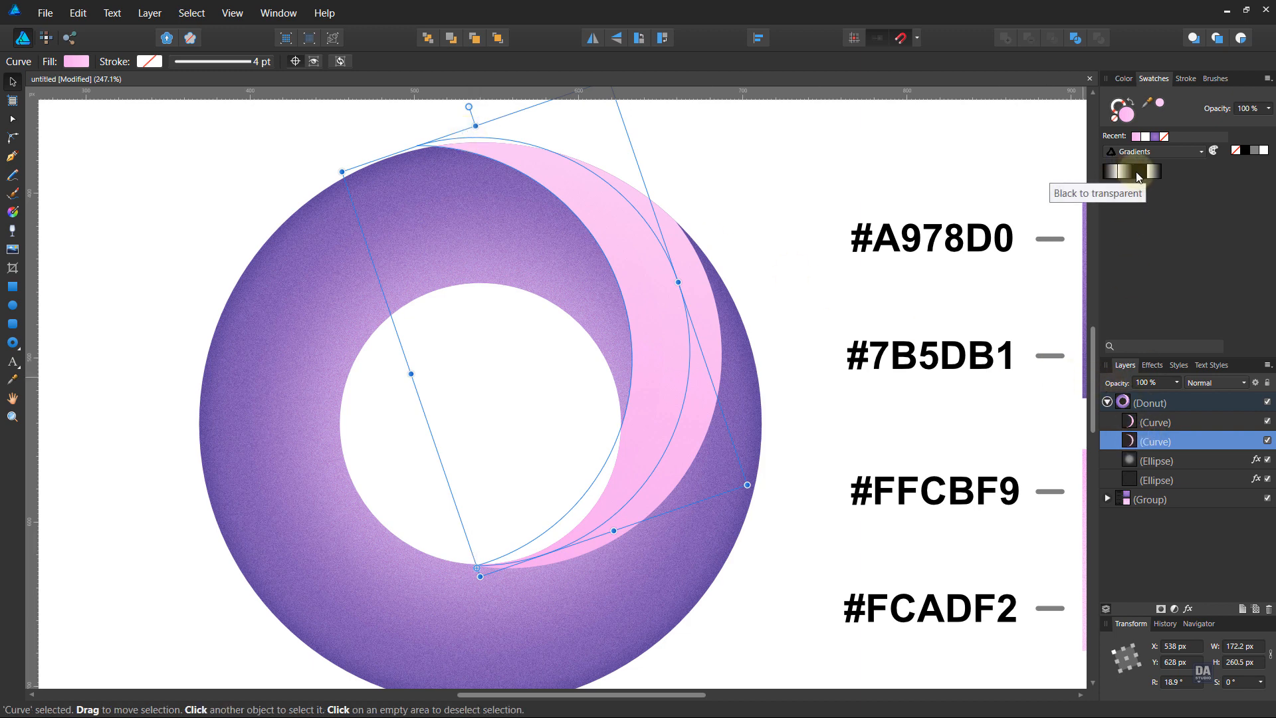
{"action": "left_click", "coordinate": [1138, 176]}
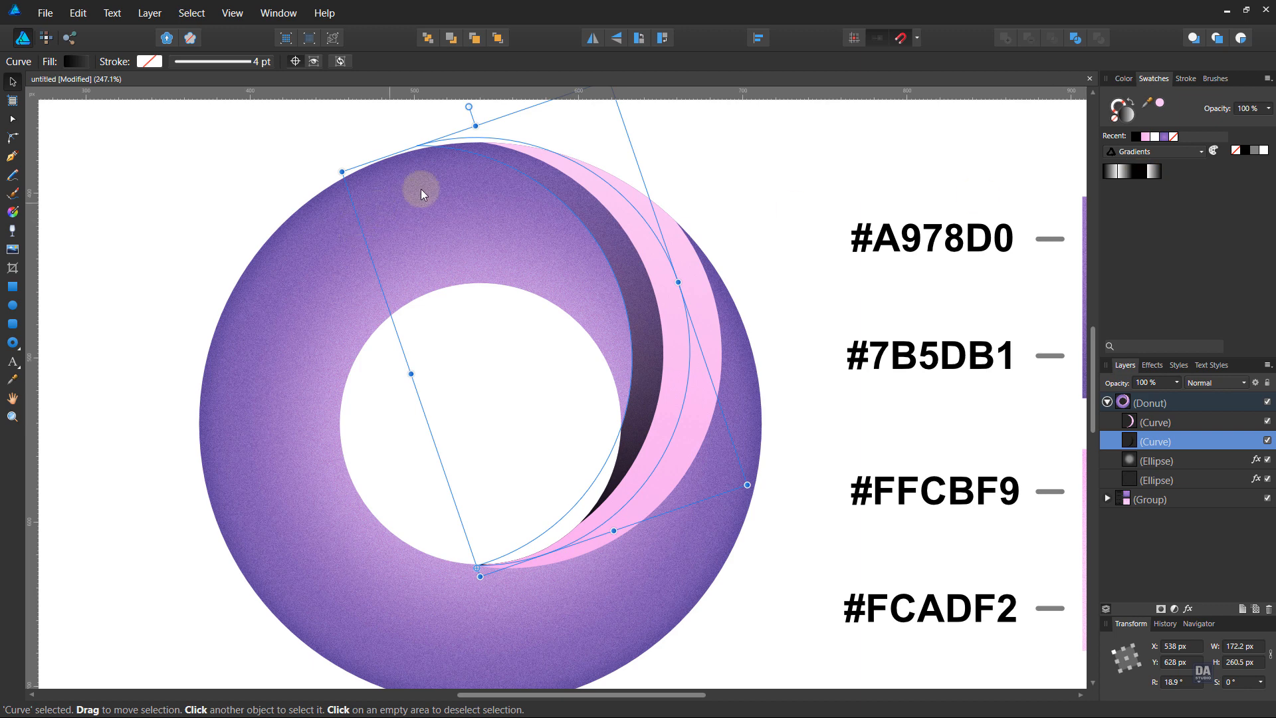
{"action": "left_click_drag", "start_coordinate": [467, 109], "coordinate": [434, 132]}
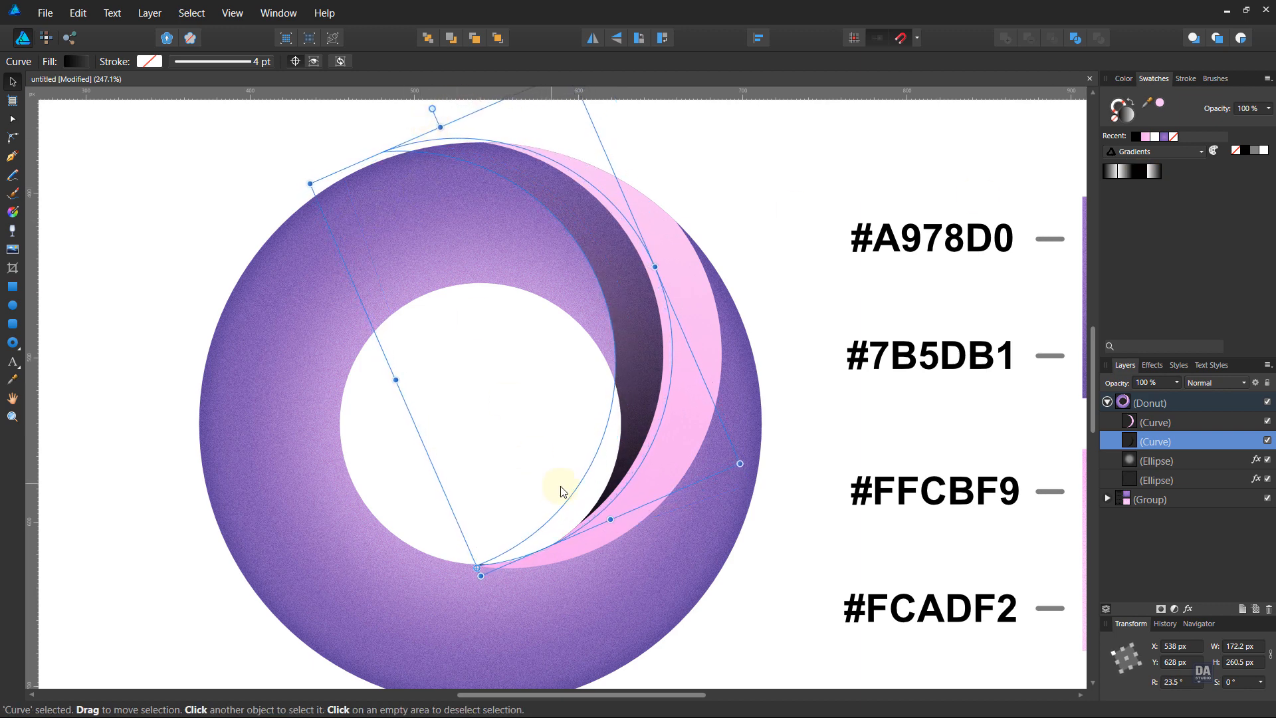
Step: Rotate the dark crescent to 44.6°, positioned along the pink crescent's inner edge, and enlarge it to about 174.2 × 263.6 px
{"action": "left_click_drag", "start_coordinate": [562, 492], "coordinate": [643, 479]}
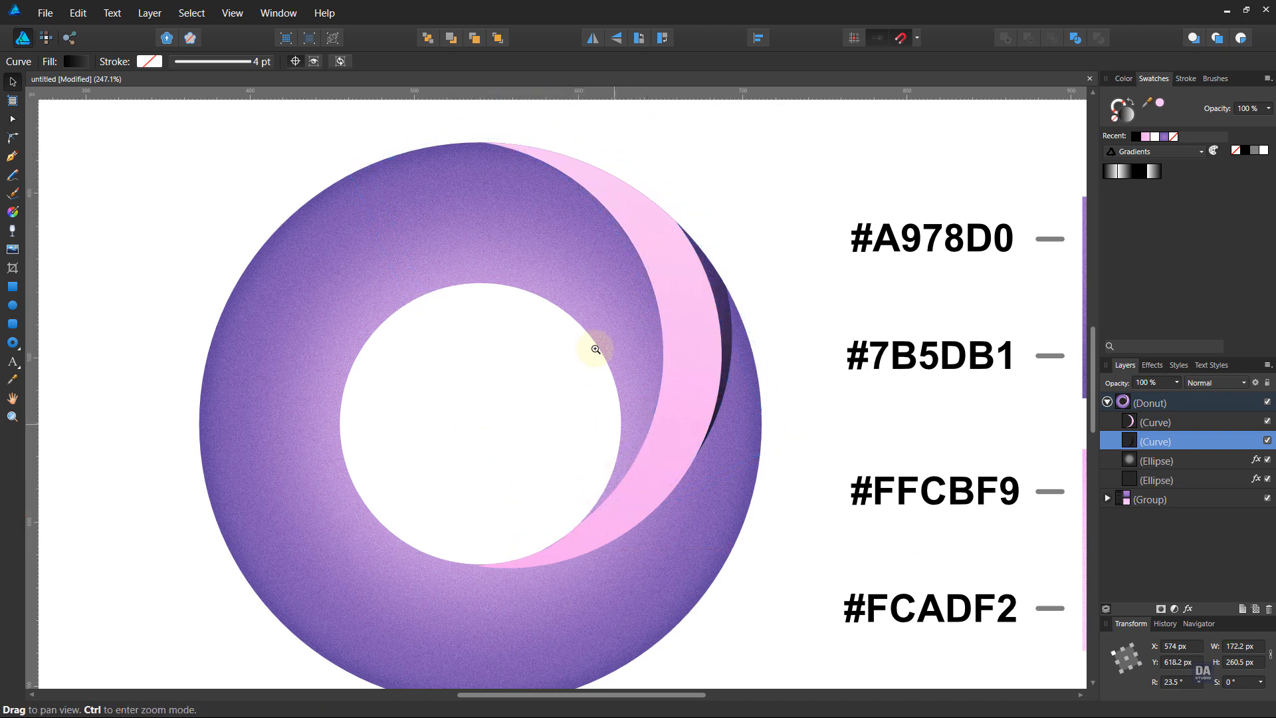
{"action": "left_click_drag", "start_coordinate": [588, 338], "coordinate": [493, 331]}
{"action": "left_click_drag", "start_coordinate": [503, 125], "coordinate": [370, 170]}
{"action": "left_click_drag", "start_coordinate": [615, 322], "coordinate": [640, 321]}
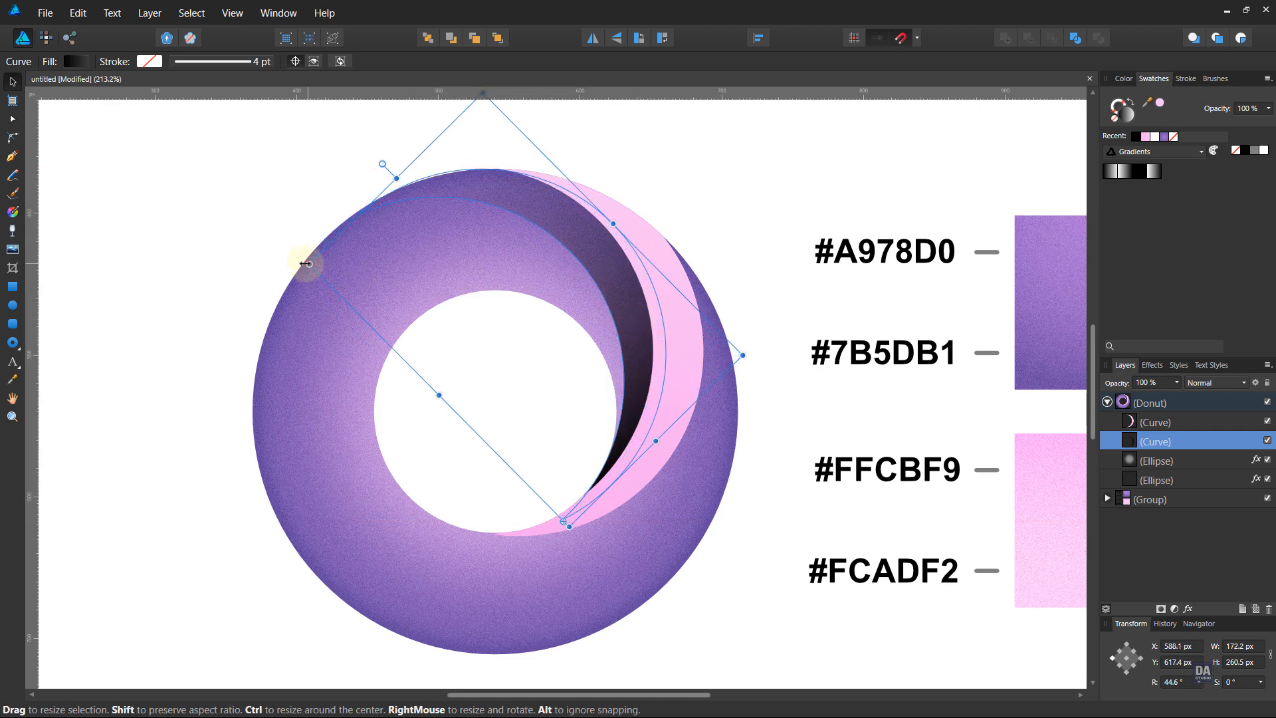
{"action": "left_click_drag", "start_coordinate": [306, 264], "coordinate": [301, 263]}
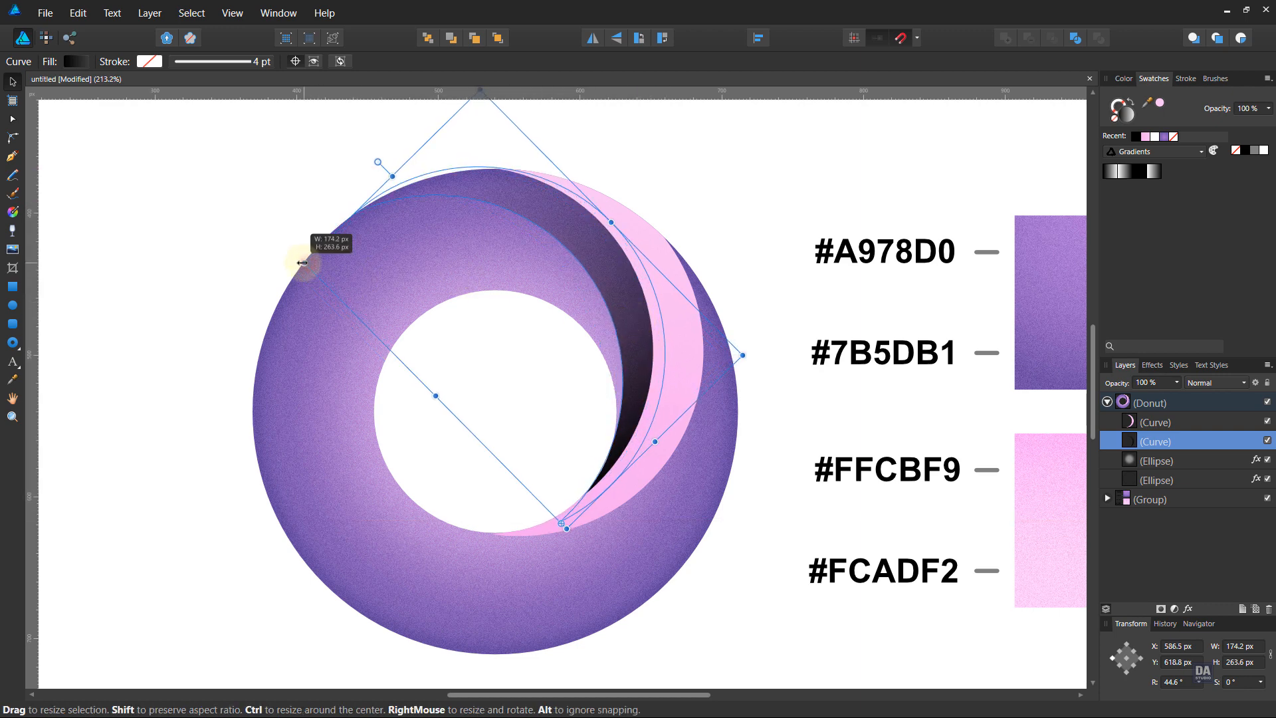
{"action": "left_click", "coordinate": [739, 195]}
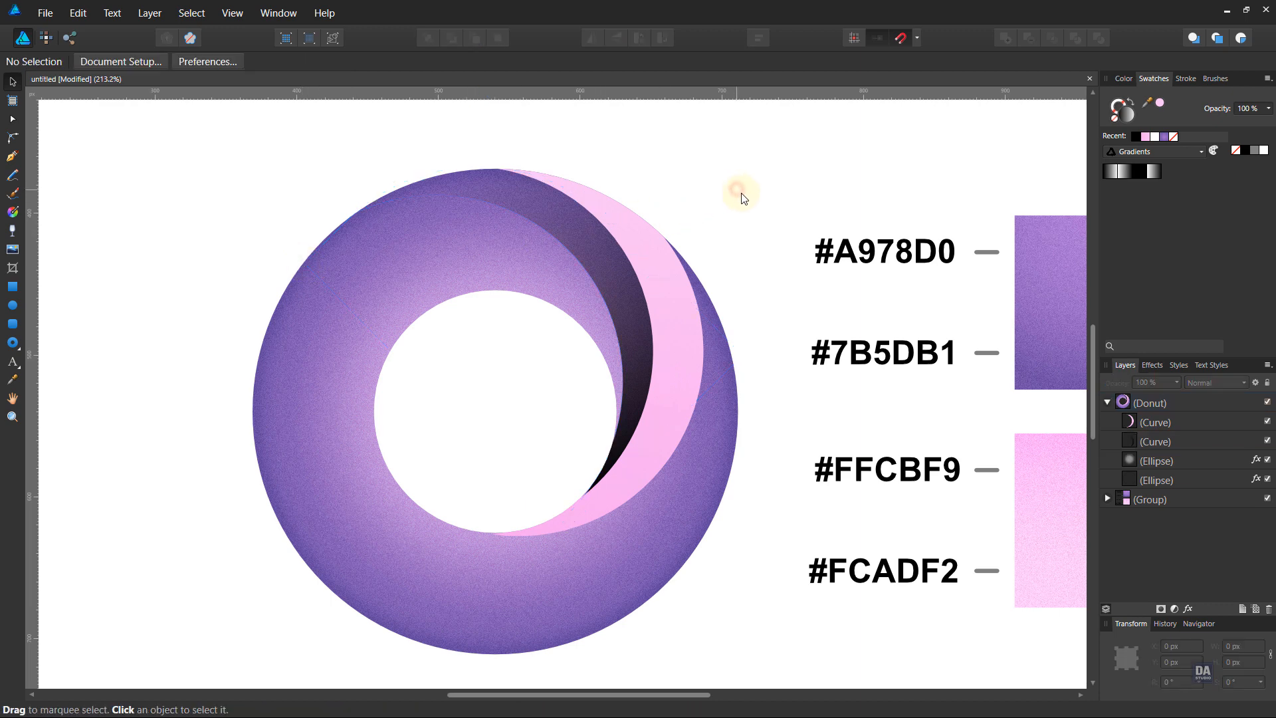
Step: Extend the dark crescent's linear gradient slightly beyond both its lower and upper ends, and deselect it
{"action": "left_click", "coordinate": [621, 301]}
{"action": "key", "text": "g"}
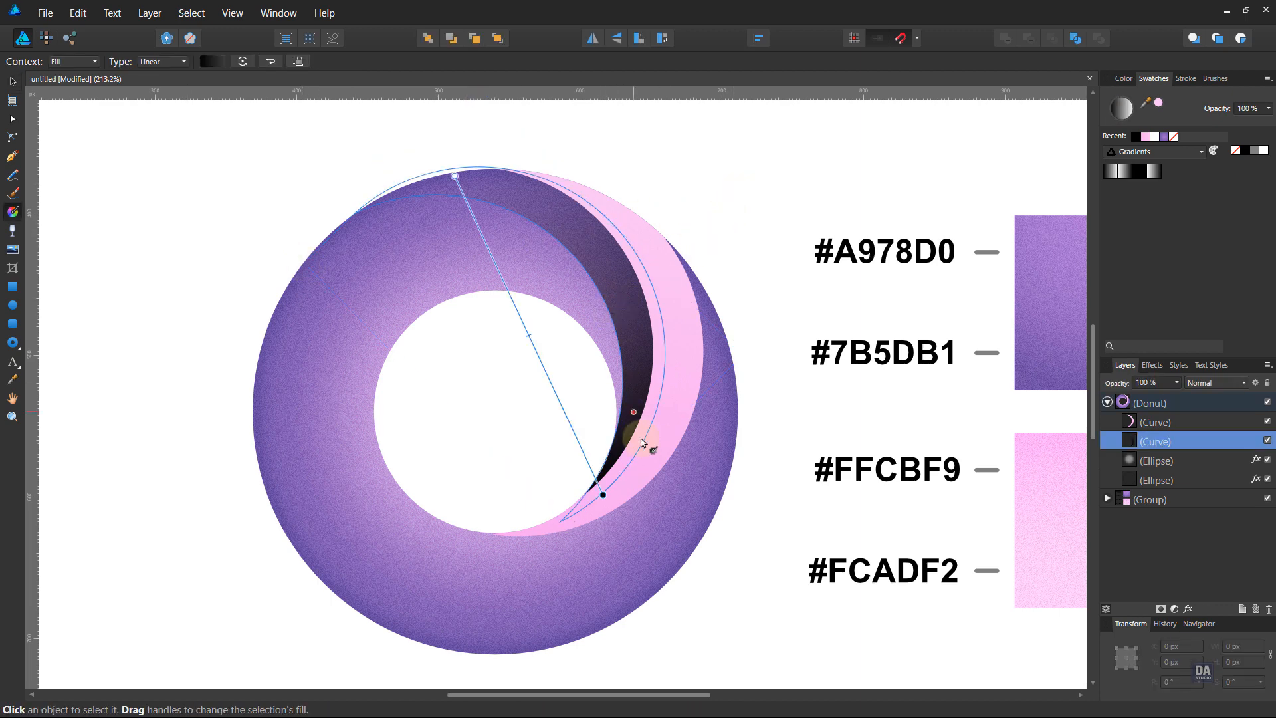
{"action": "left_click_drag", "start_coordinate": [604, 492], "coordinate": [615, 521]}
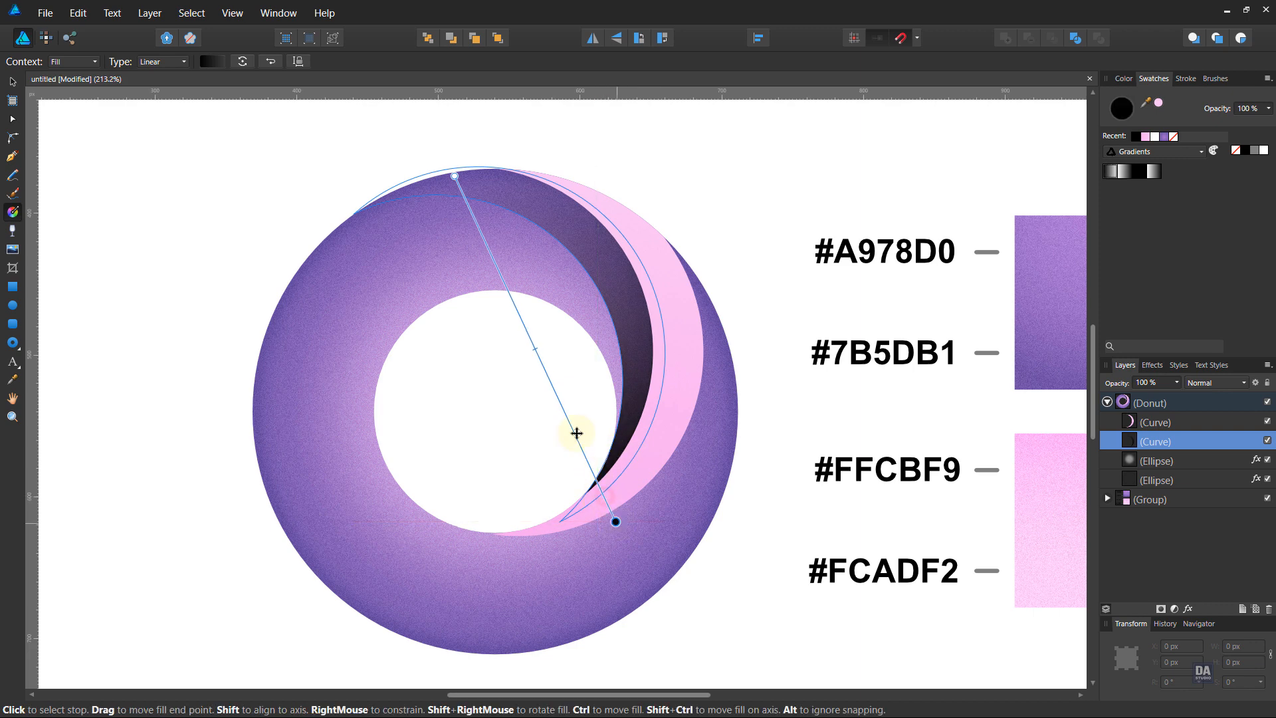
{"action": "left_click_drag", "start_coordinate": [454, 176], "coordinate": [446, 149]}
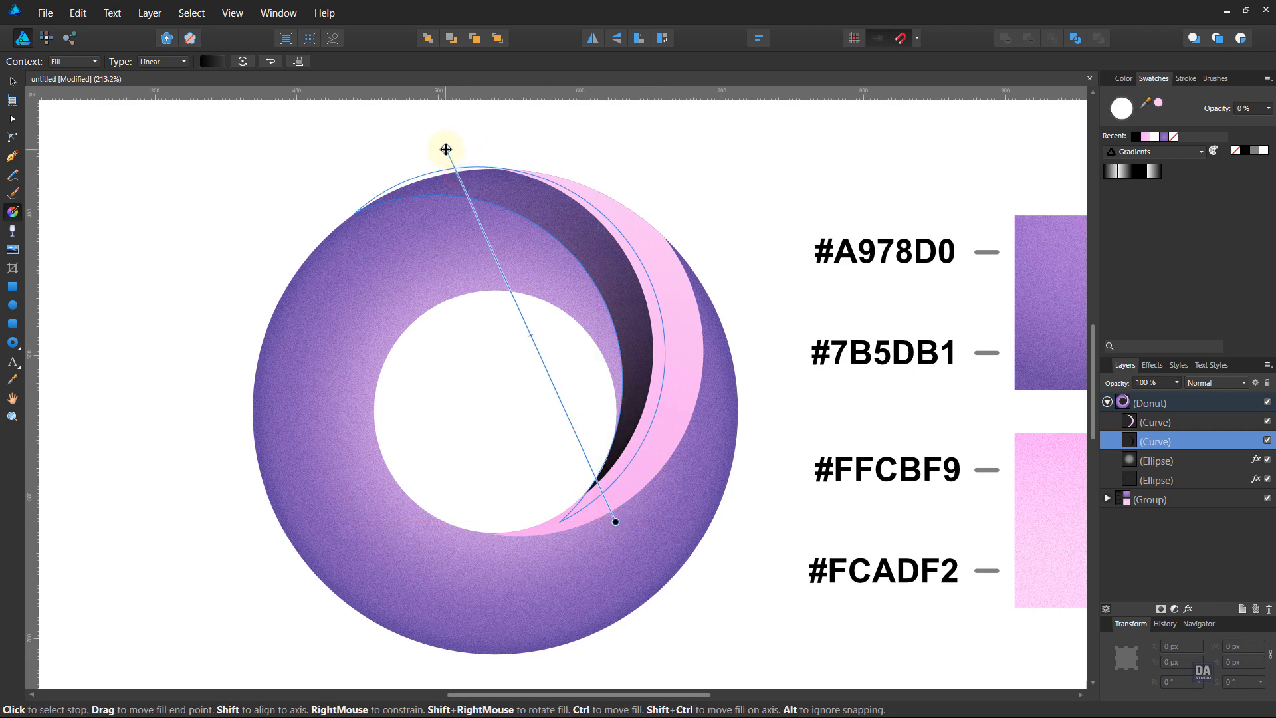
{"action": "left_click", "coordinate": [763, 313]}
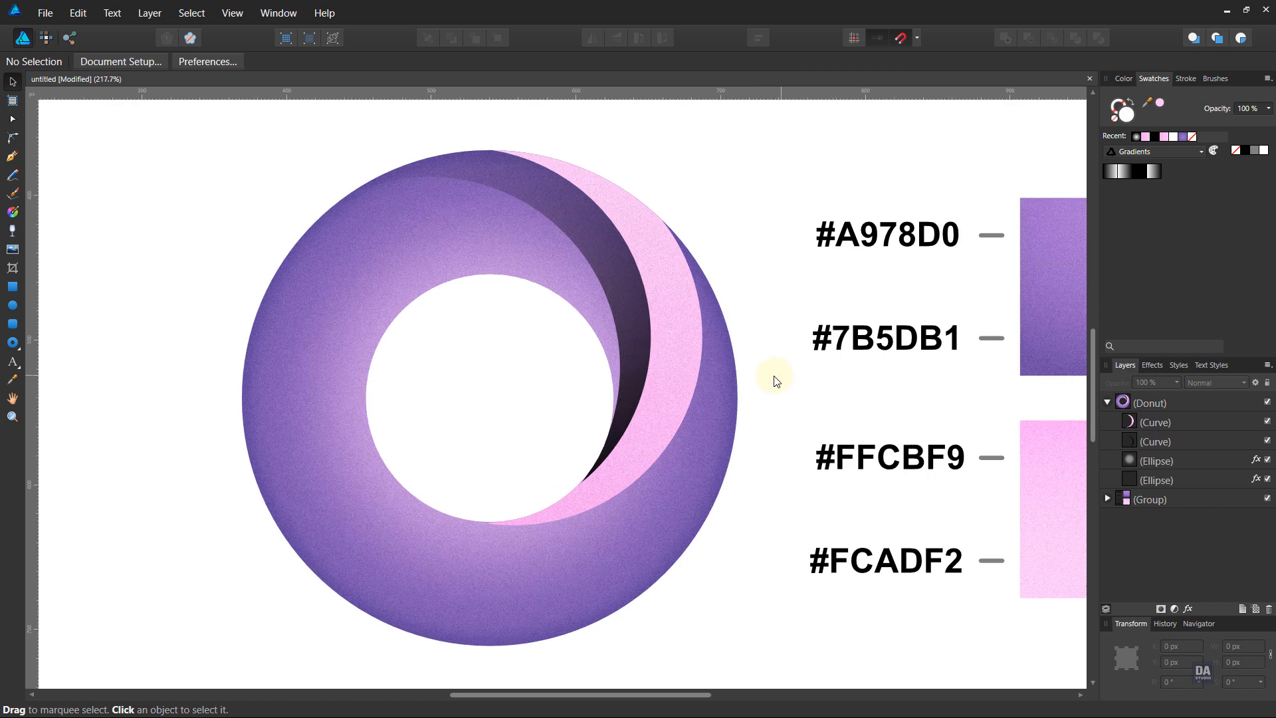
Step: Draw a circle about 183.7 px wide over the donut's hole, with a black stroke and no fill
{"action": "left_click", "coordinate": [13, 306]}
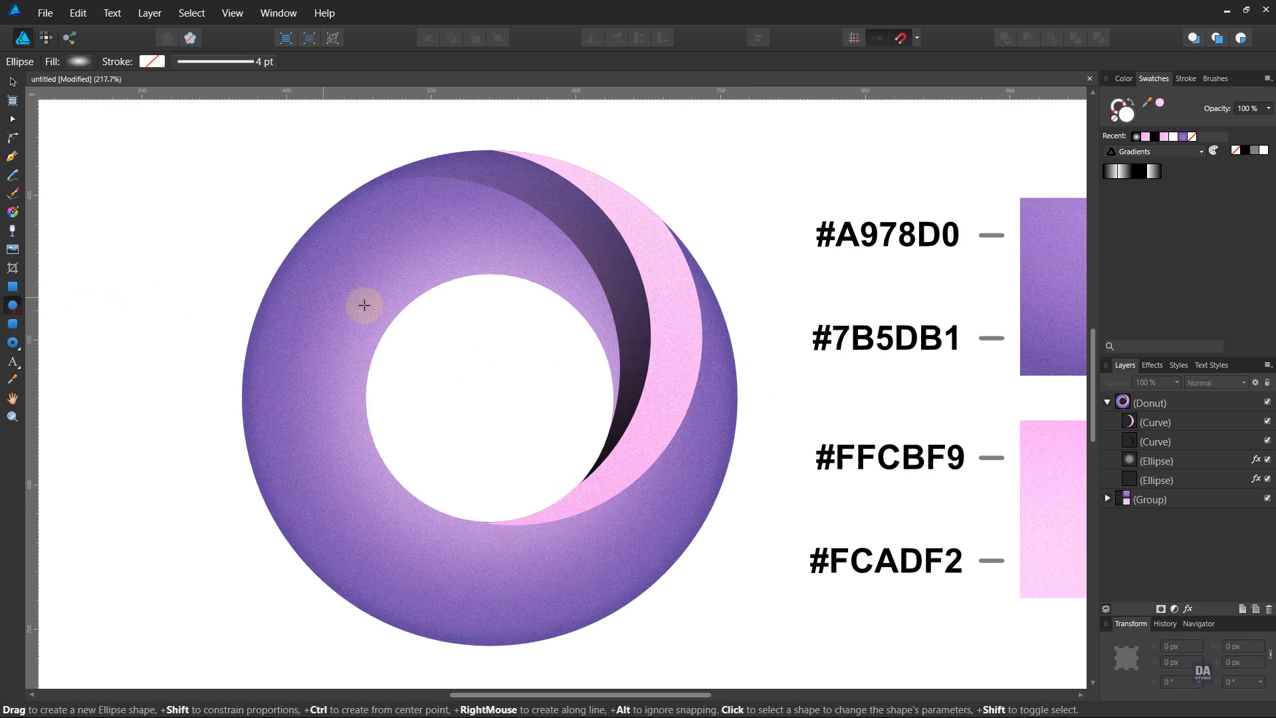
{"action": "left_click_drag", "start_coordinate": [383, 231], "coordinate": [649, 531]}
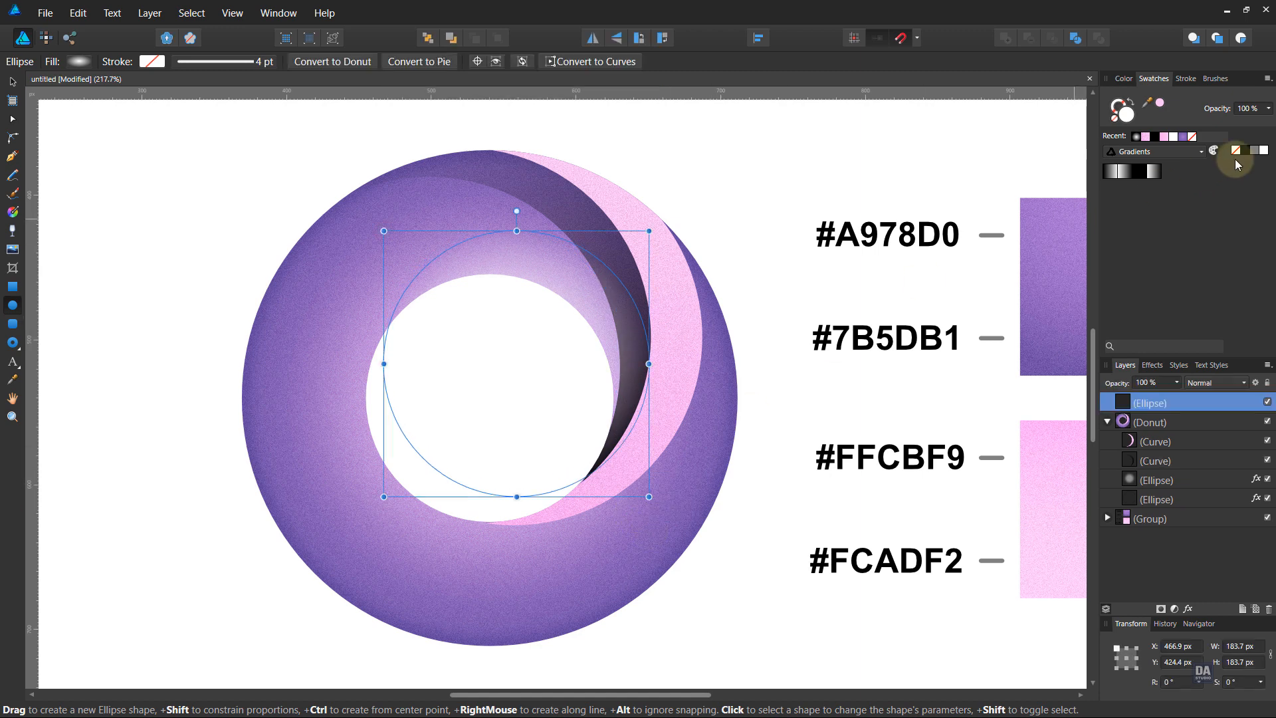
{"action": "left_click", "coordinate": [1245, 152]}
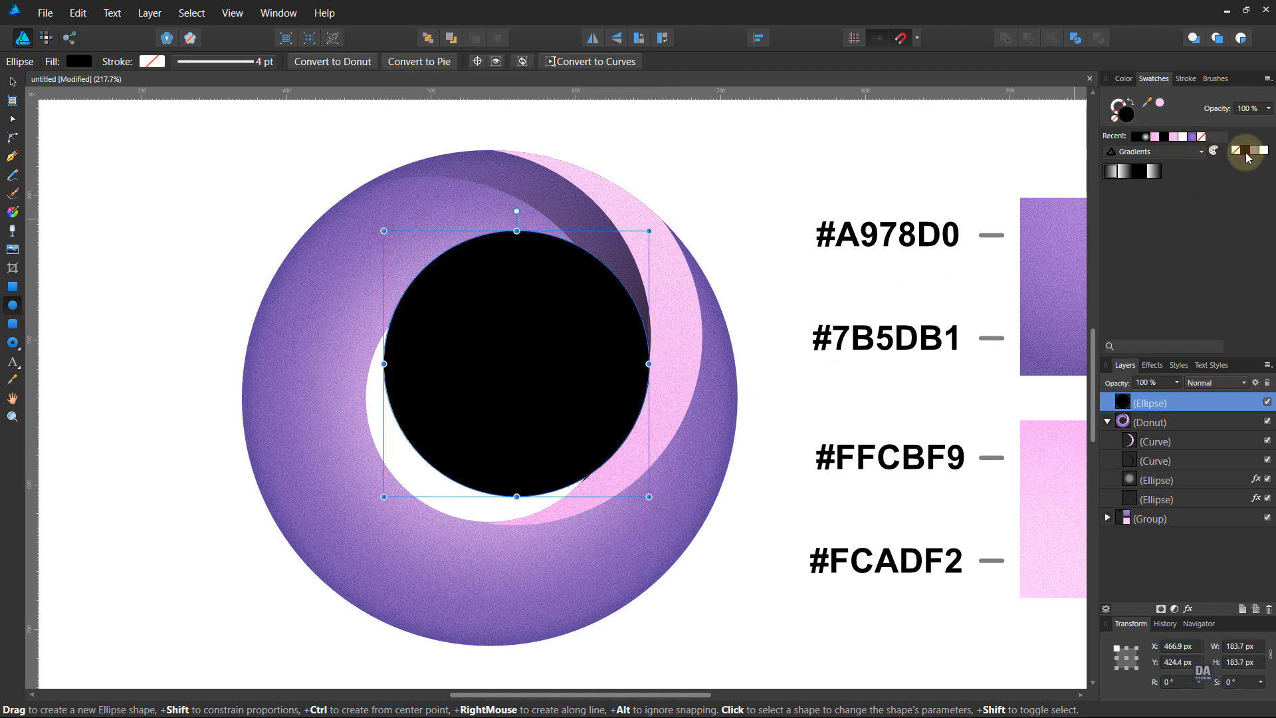
{"action": "left_click", "coordinate": [1133, 110]}
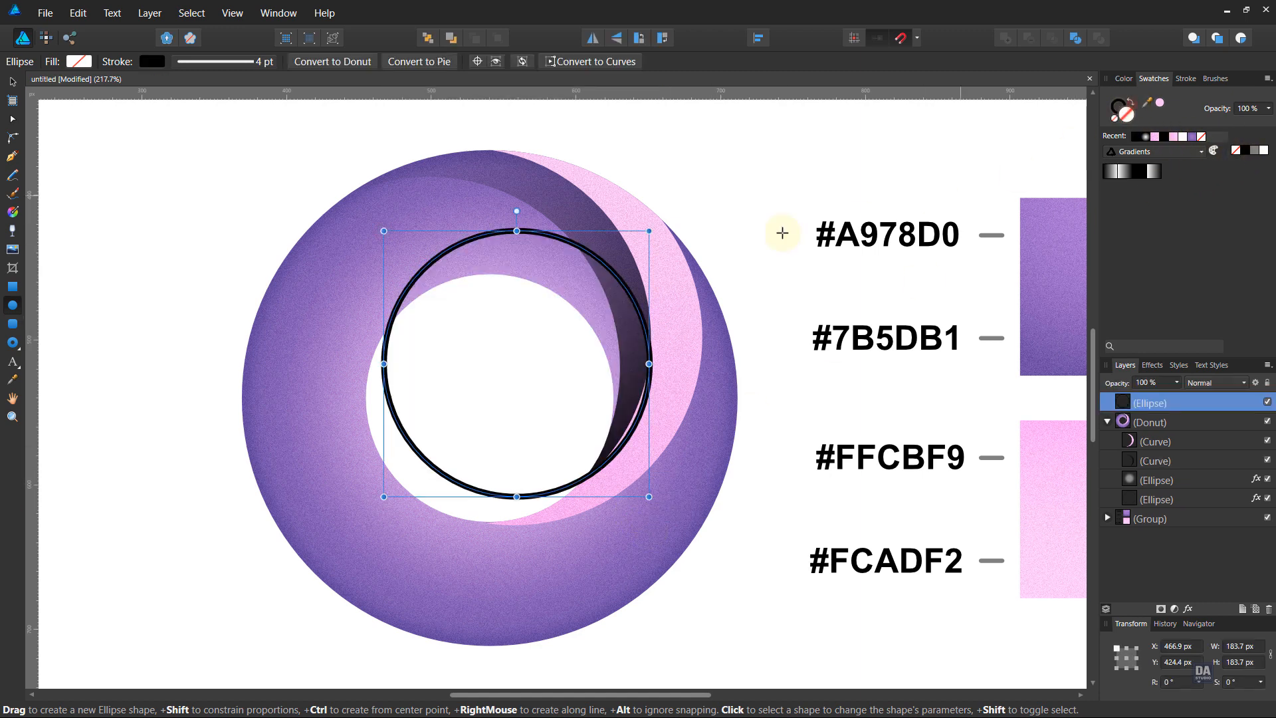
Step: Enlarge the outlined circle to about 259.2 px and align it with the pink crescent's inner edge
{"action": "left_click_drag", "start_coordinate": [384, 231], "coordinate": [290, 138]}
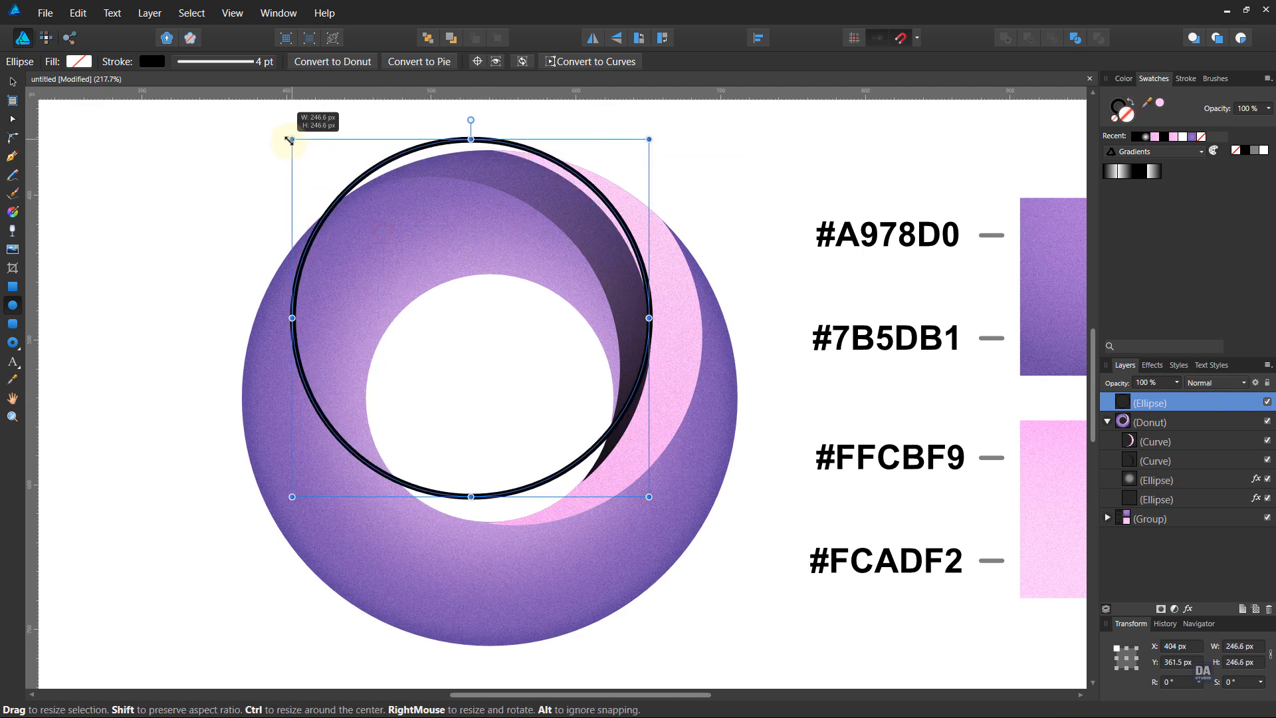
{"action": "key", "text": "v"}
{"action": "left_click_drag", "start_coordinate": [519, 317], "coordinate": [530, 368]}
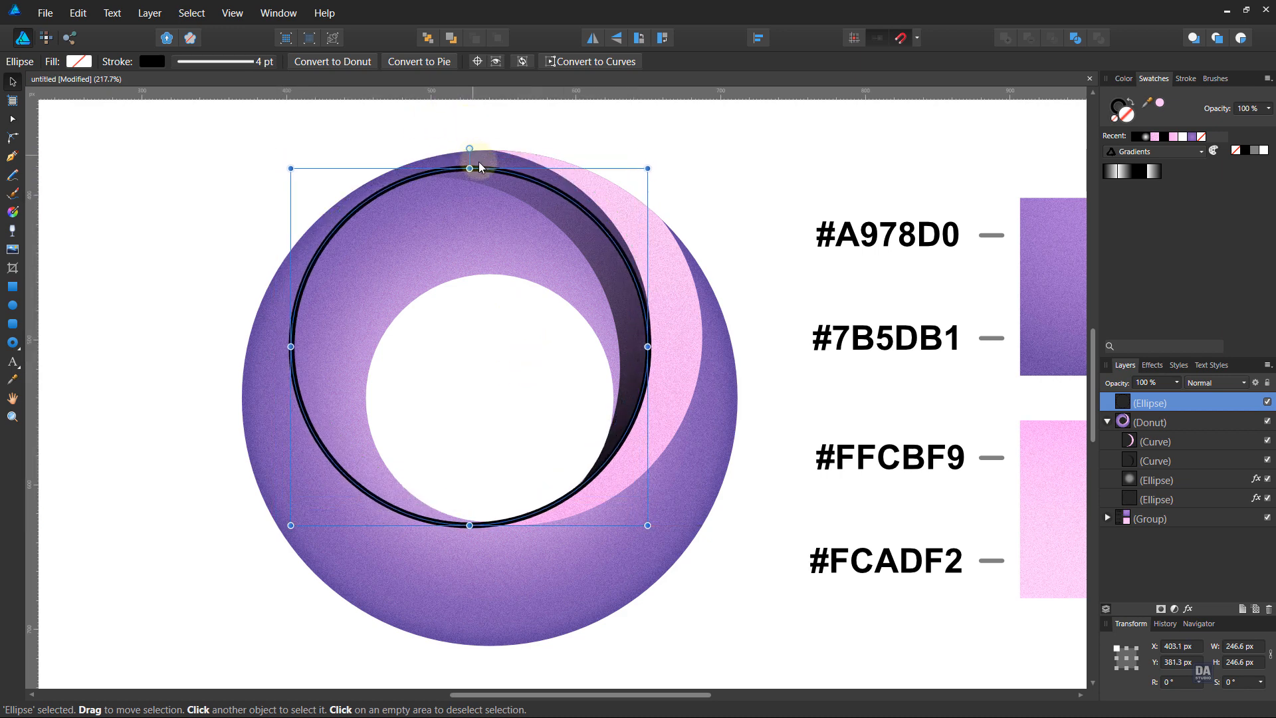
{"action": "left_click_drag", "start_coordinate": [290, 168], "coordinate": [273, 148]}
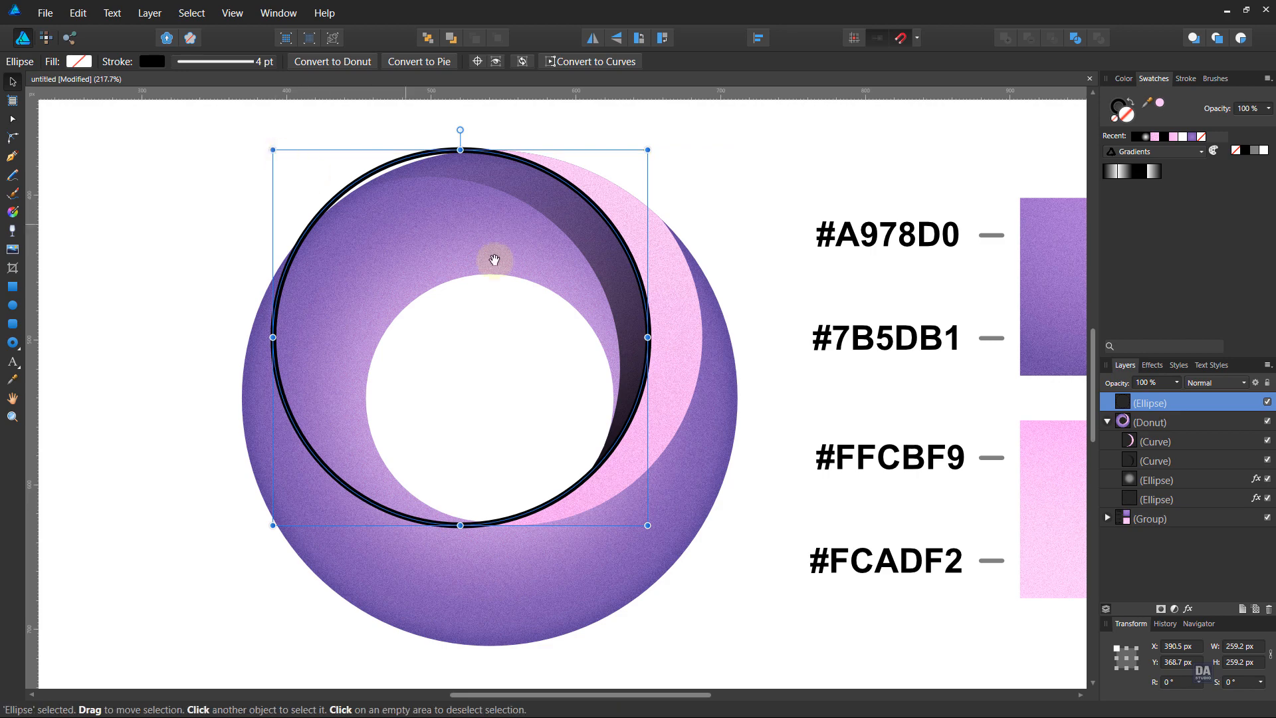
Step: Convert the circle to curves and break it at its top node and at a new node by the dark crescent's lower tip
{"action": "scroll", "coordinate": [608, 267], "scroll_direction": "up", "scroll_amount": 2}
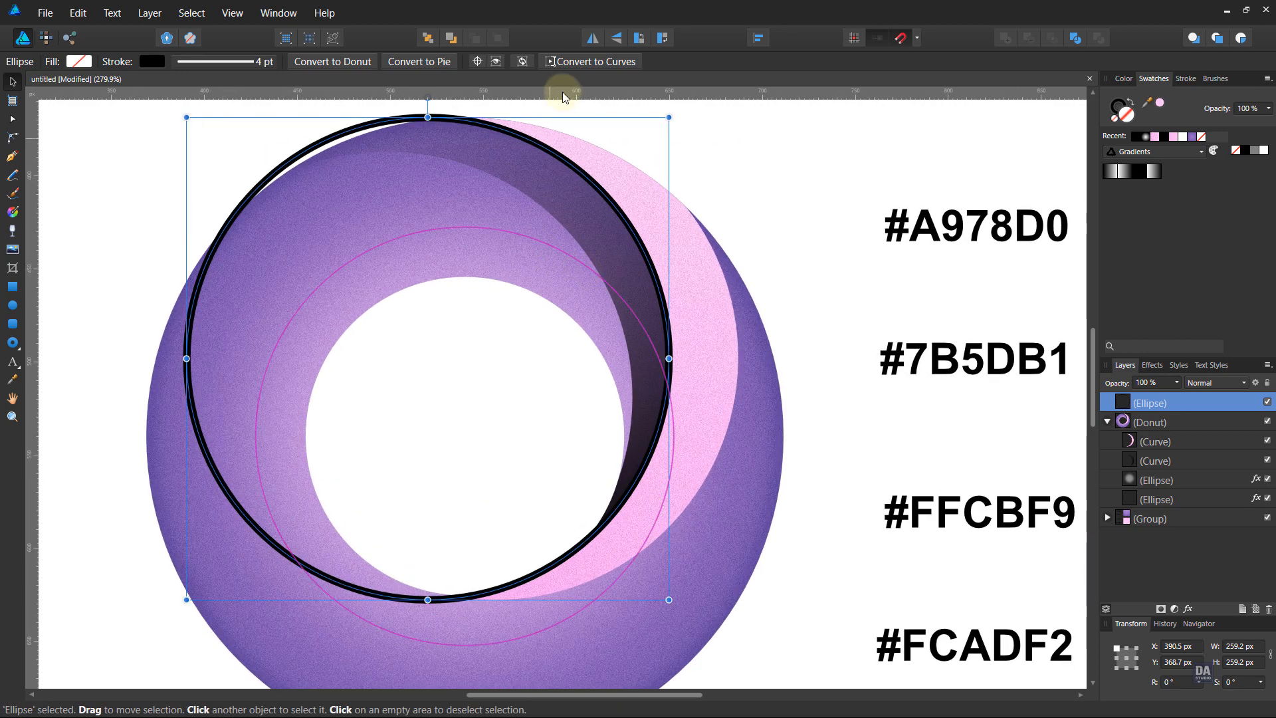
{"action": "left_click", "coordinate": [572, 66]}
{"action": "key", "text": "a"}
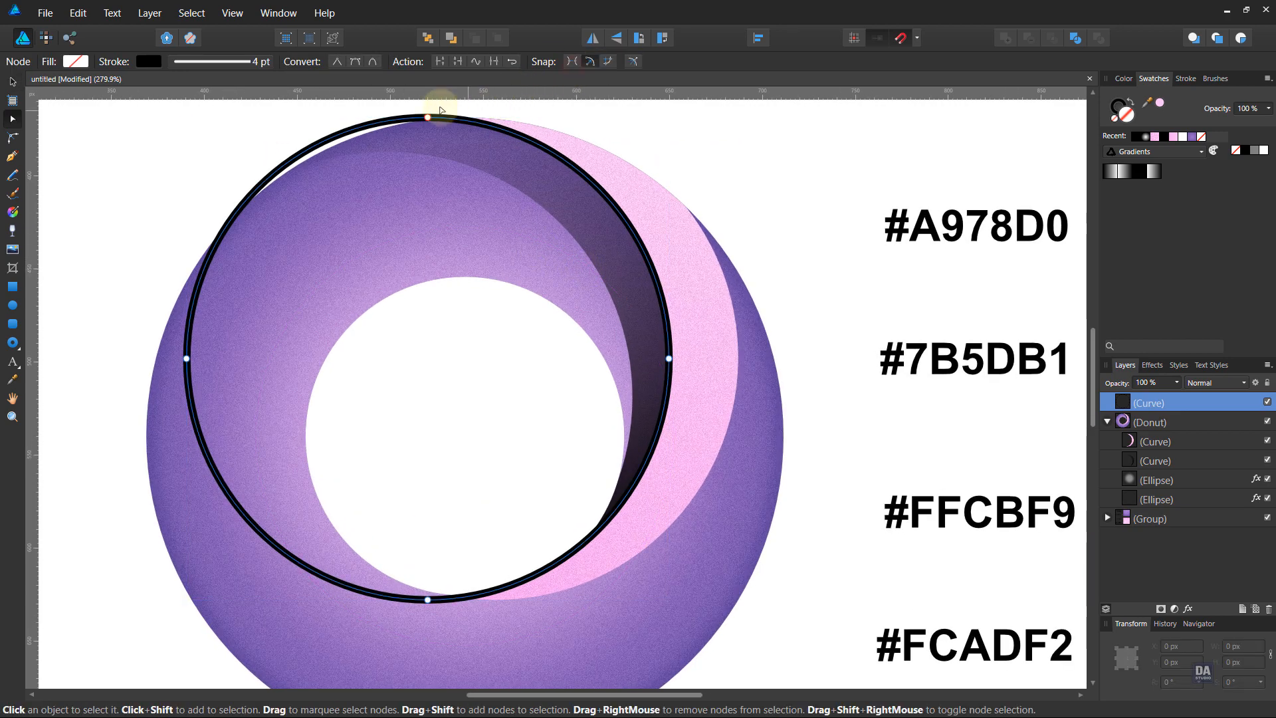
{"action": "left_click", "coordinate": [428, 118]}
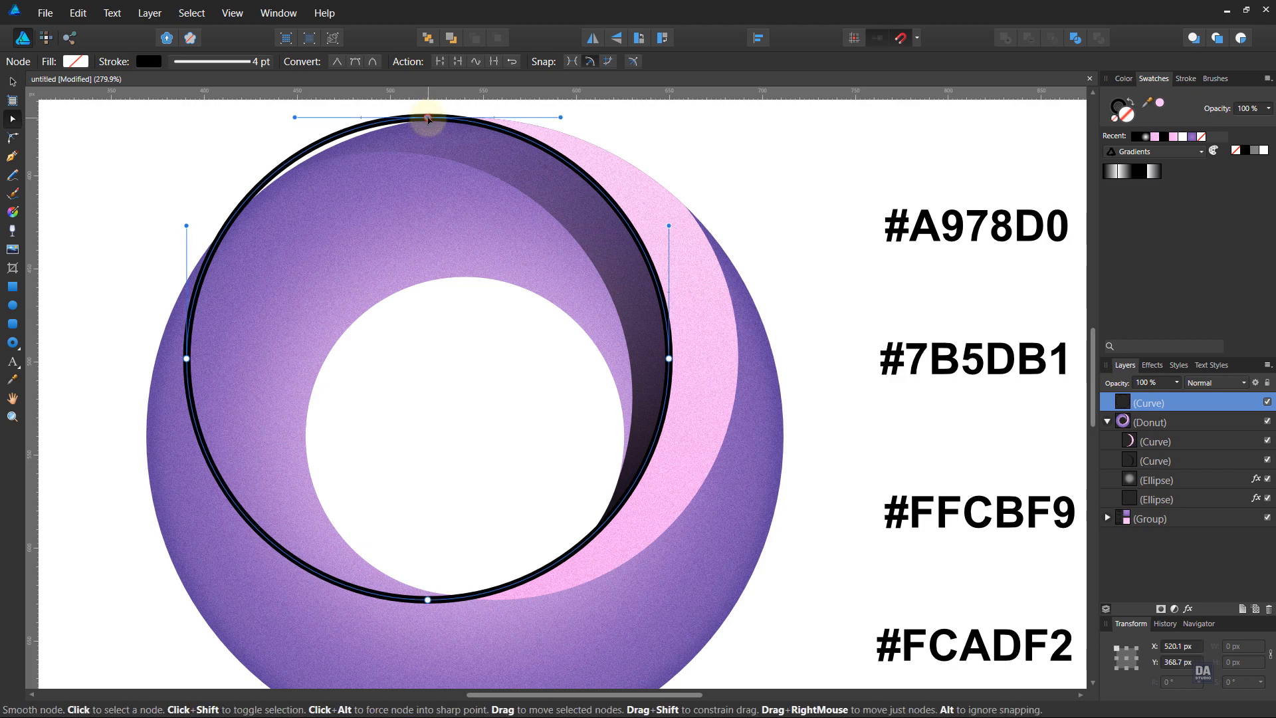
{"action": "left_click", "coordinate": [440, 65]}
{"action": "left_click", "coordinate": [587, 541]}
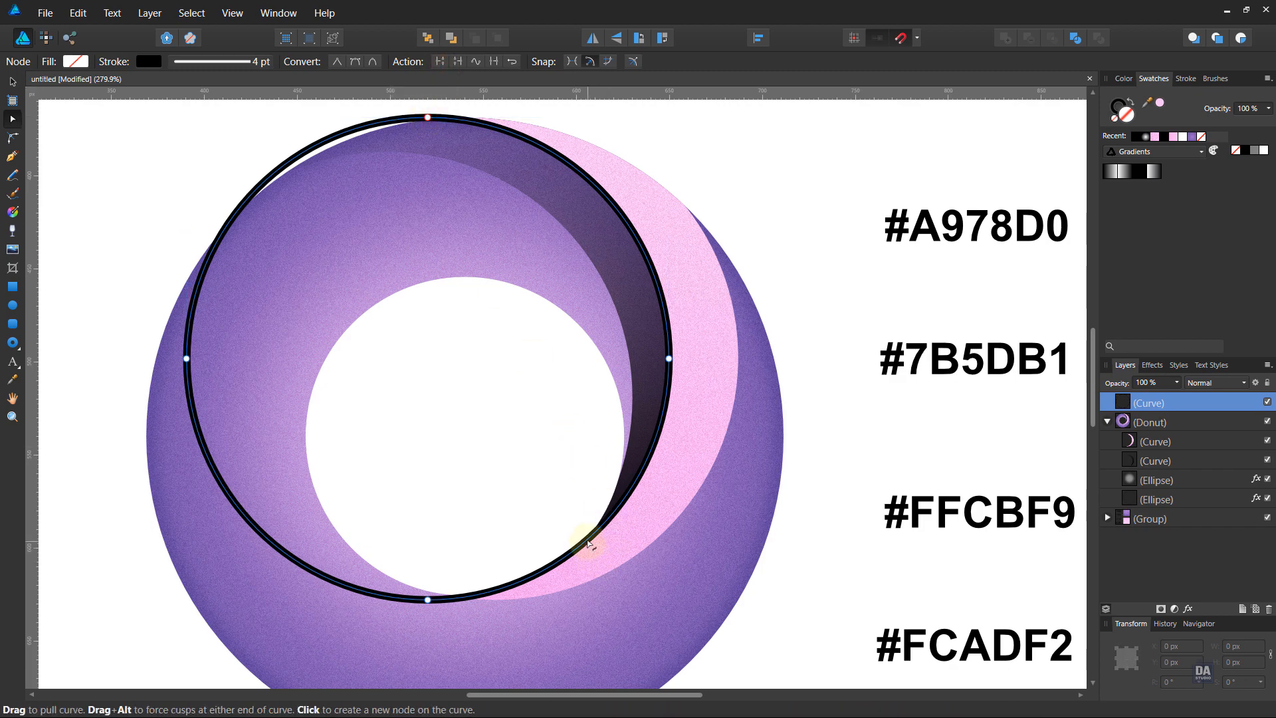
{"action": "left_click", "coordinate": [439, 62]}
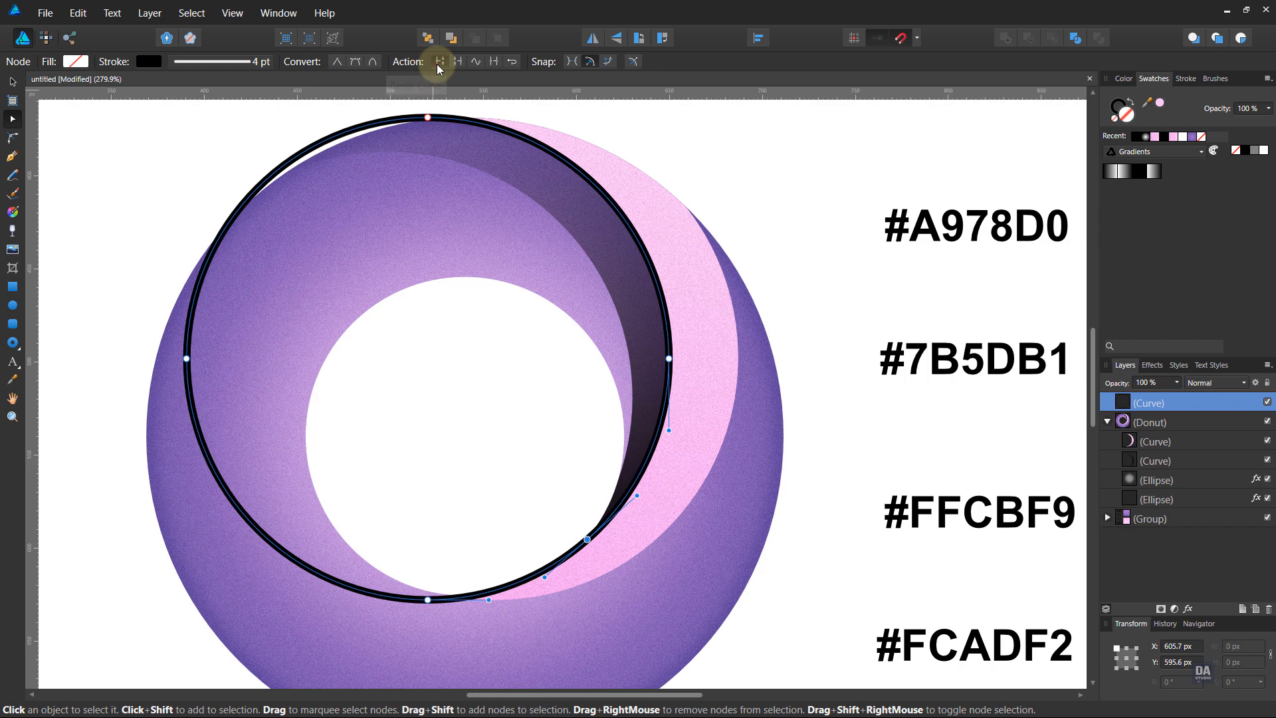
Step: Delete the larger left-hand part of the broken circle, keeping the arc between the dark and pink crescents
{"action": "key", "text": "v"}
{"action": "left_click", "coordinate": [265, 180]}
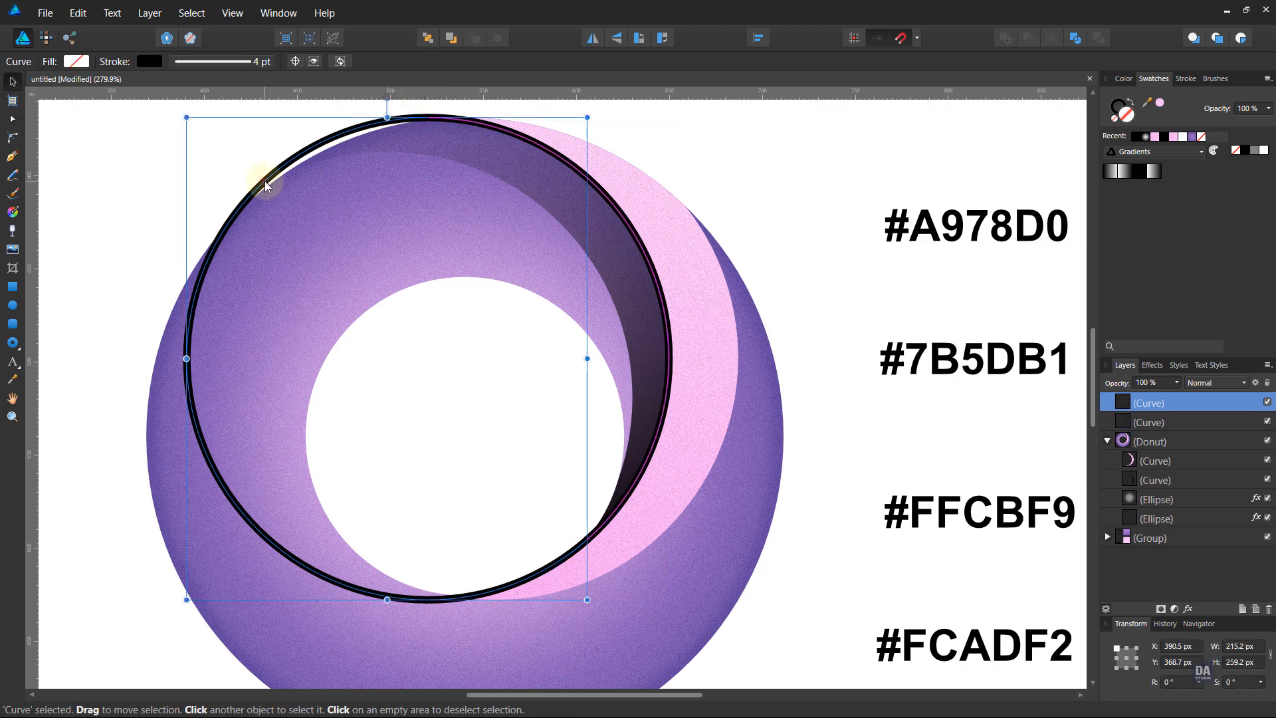
{"action": "key", "text": "Delete"}
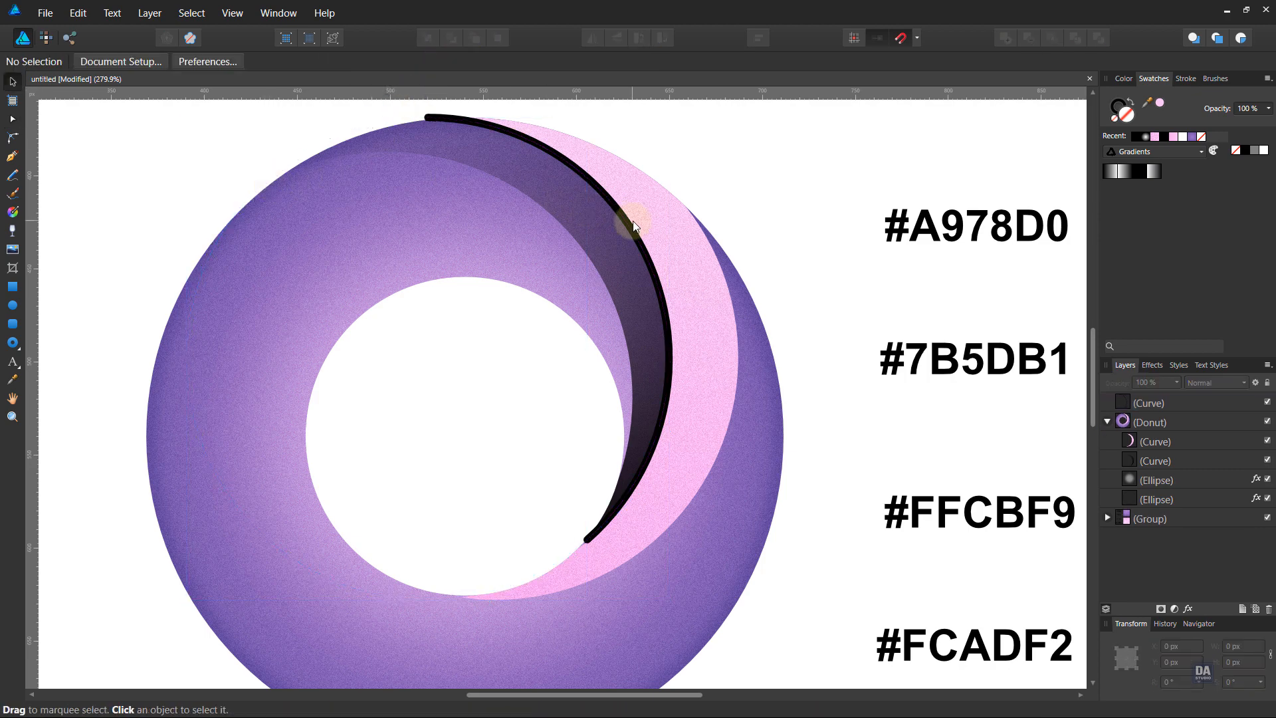
Step: Taper the black arc's stroke to zero pressure at both ends with full pressure mid-length, and set its width to 5 pt
{"action": "left_click", "coordinate": [631, 226]}
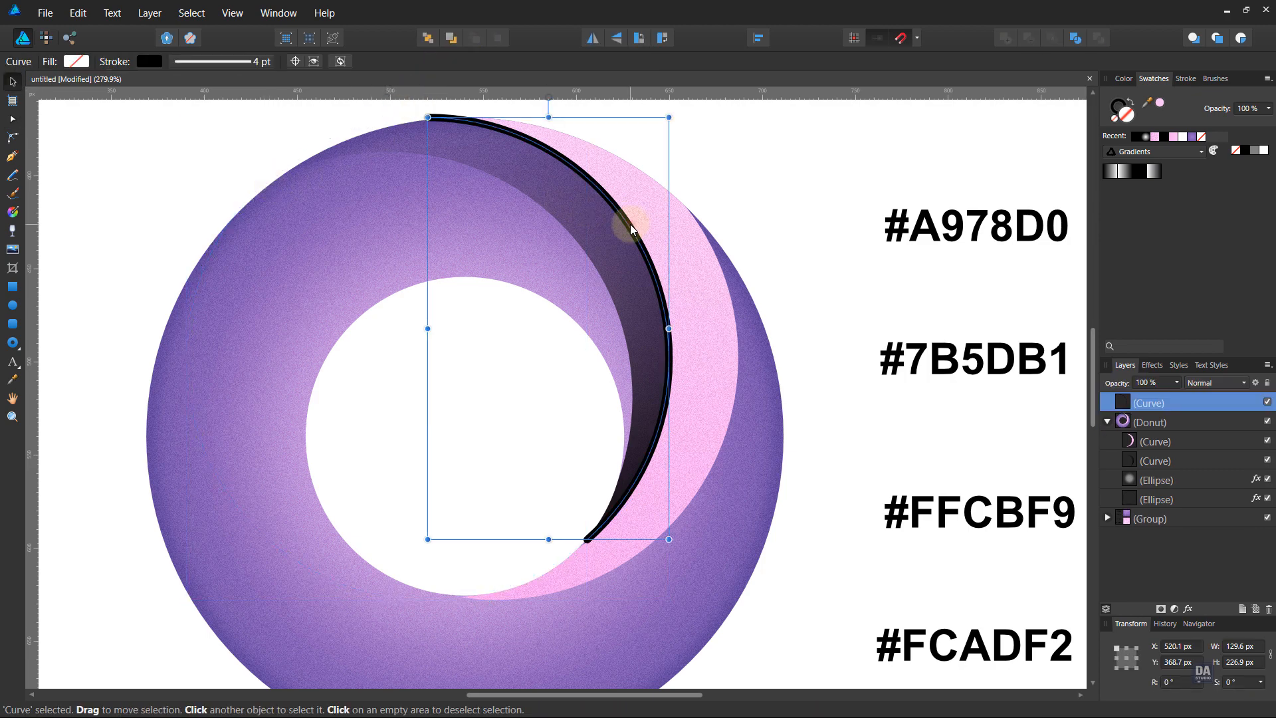
{"action": "left_click", "coordinate": [1186, 79]}
{"action": "left_click", "coordinate": [1235, 222]}
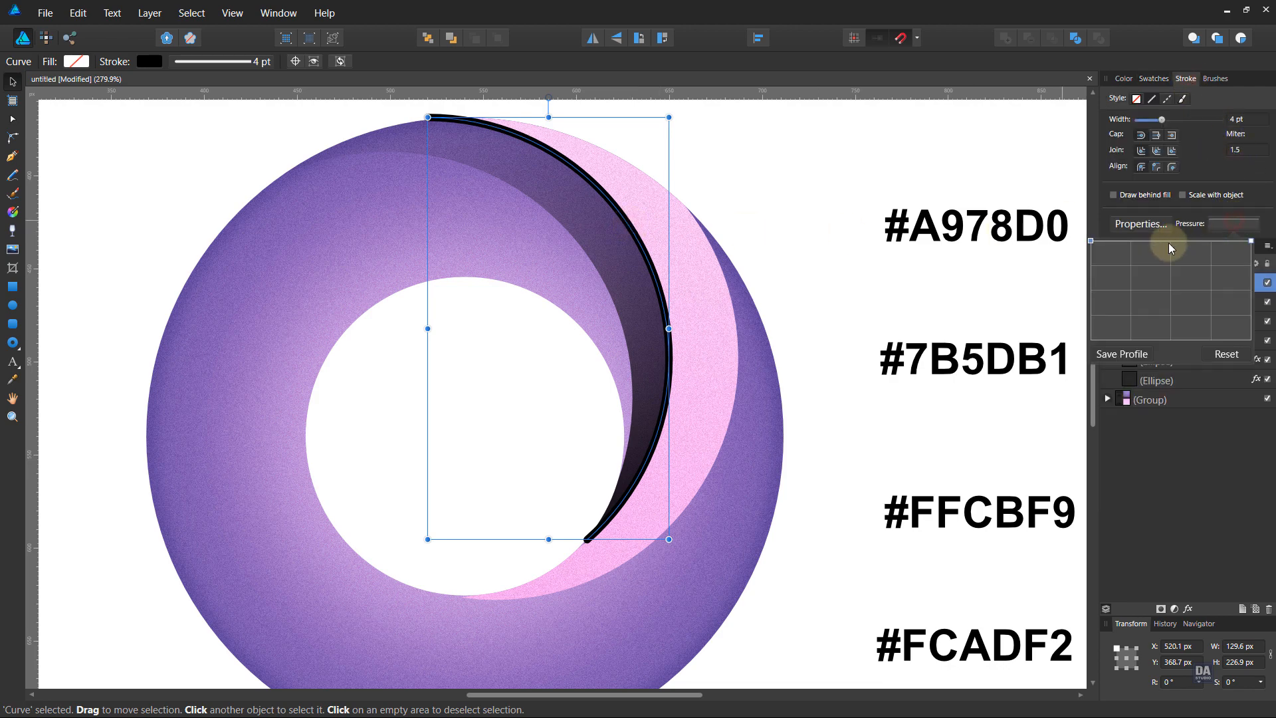
{"action": "left_click", "coordinate": [1171, 242]}
{"action": "left_click_drag", "start_coordinate": [1094, 241], "coordinate": [1077, 353]}
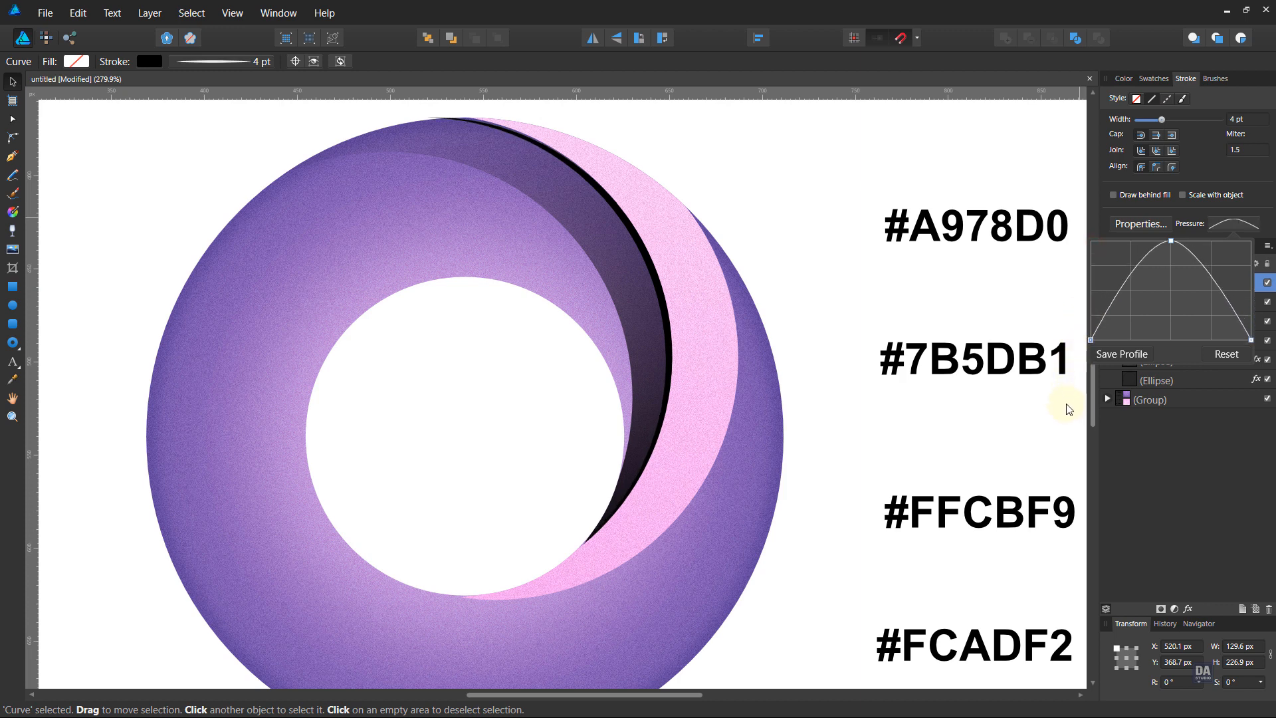
{"action": "left_click", "coordinate": [1241, 121]}
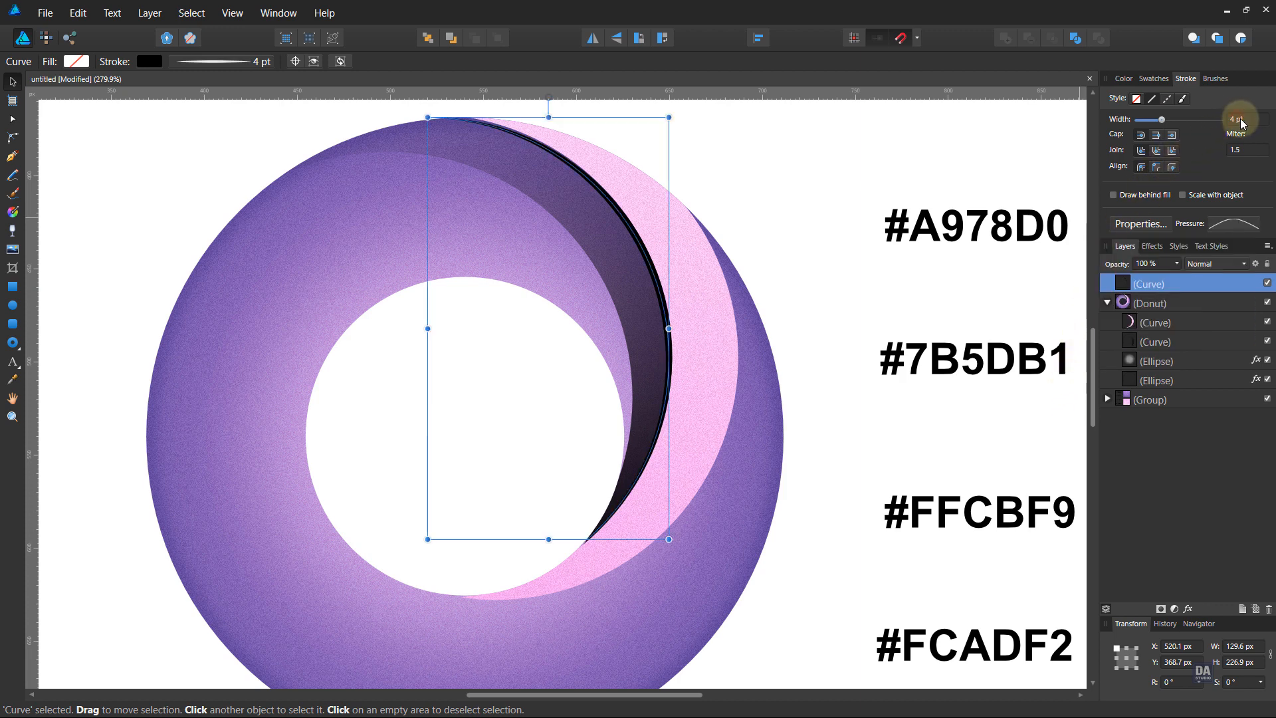
{"action": "scroll", "coordinate": [1240, 121], "scroll_direction": "up", "scroll_amount": 1}
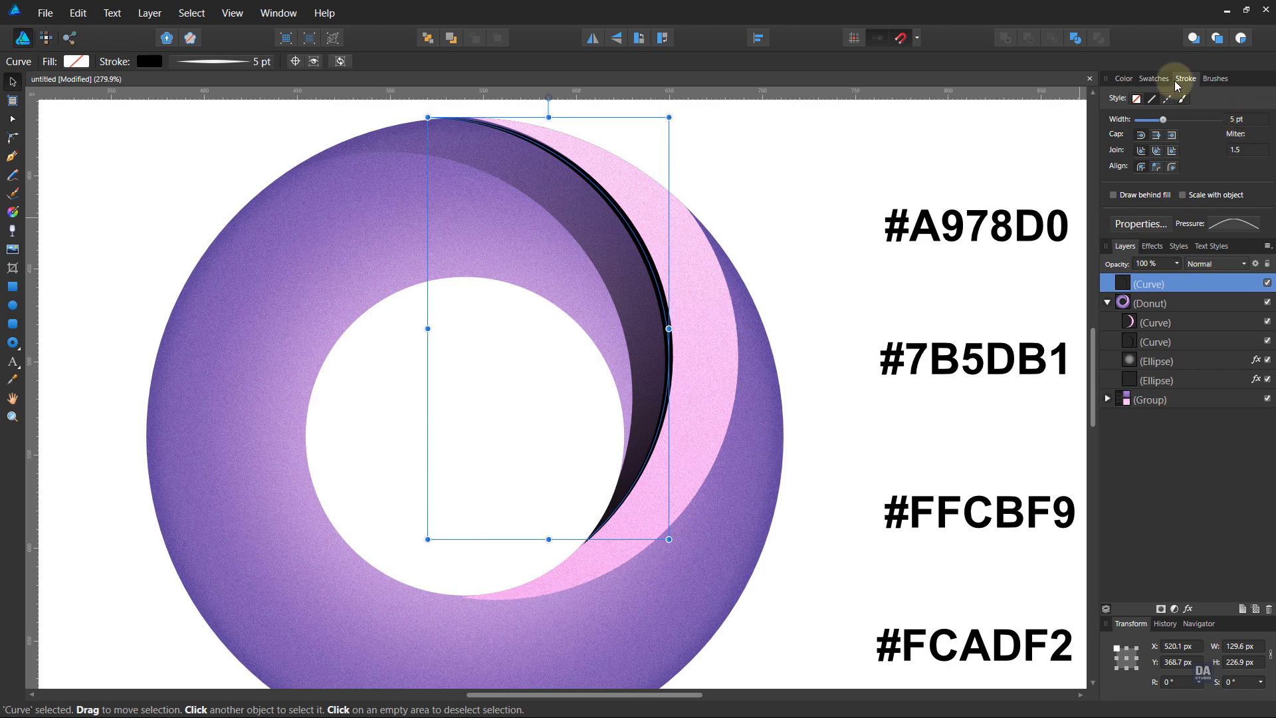
Step: Expand the tapered arc's stroke into a filled shape
{"action": "left_click", "coordinate": [1154, 78]}
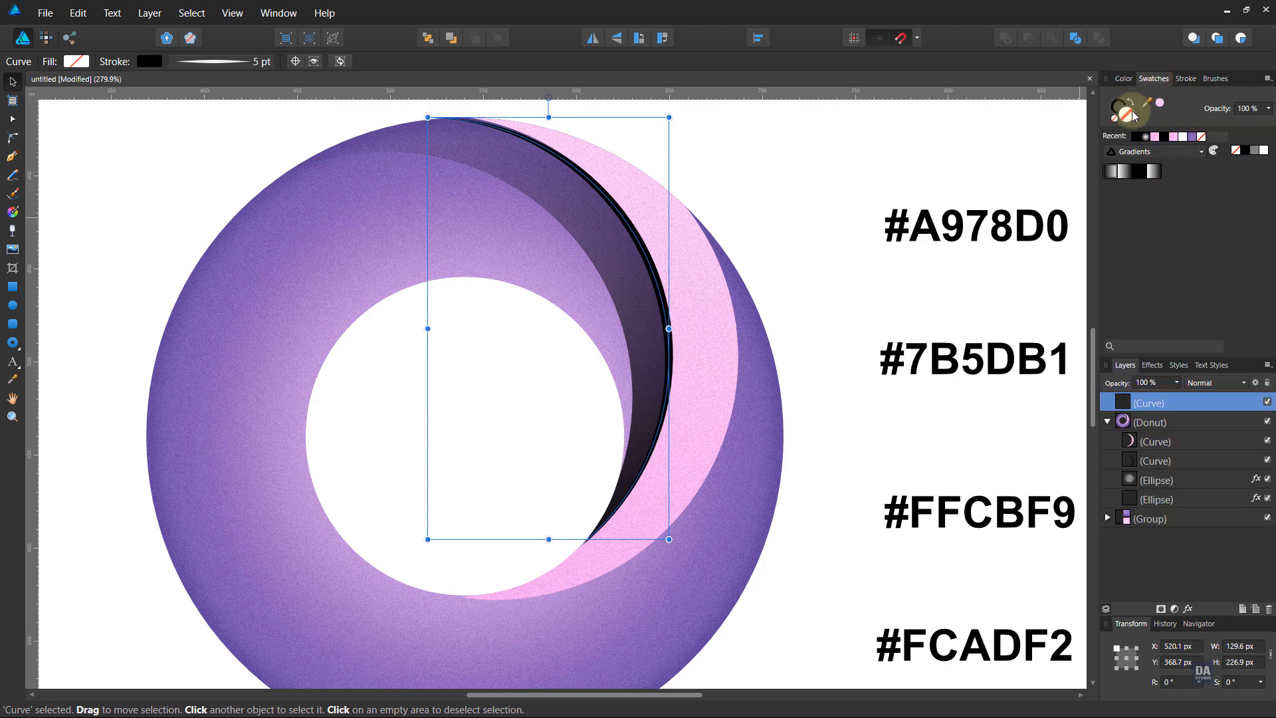
{"action": "left_click", "coordinate": [150, 12]}
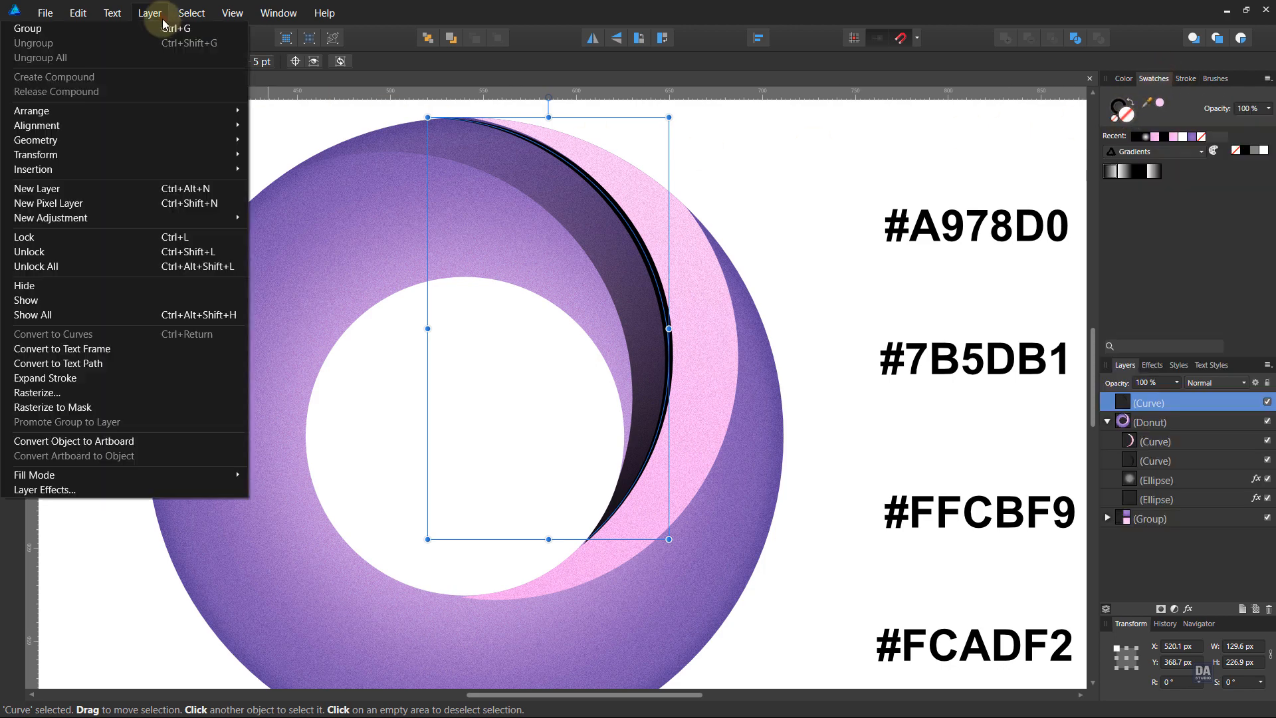
{"action": "left_click", "coordinate": [121, 378]}
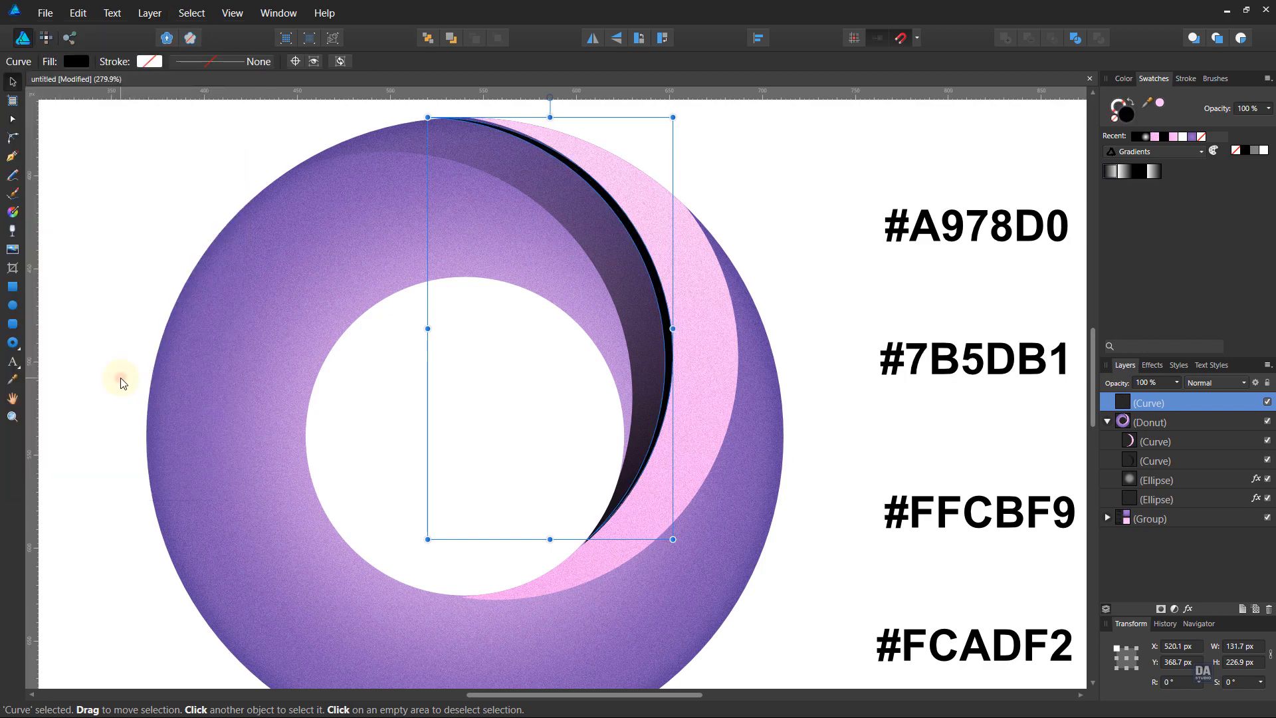
Step: Fill the expanded arc with an elliptical white-to-transparent gradient centred midway along its length, fading toward both tips
{"action": "left_click", "coordinate": [1153, 174]}
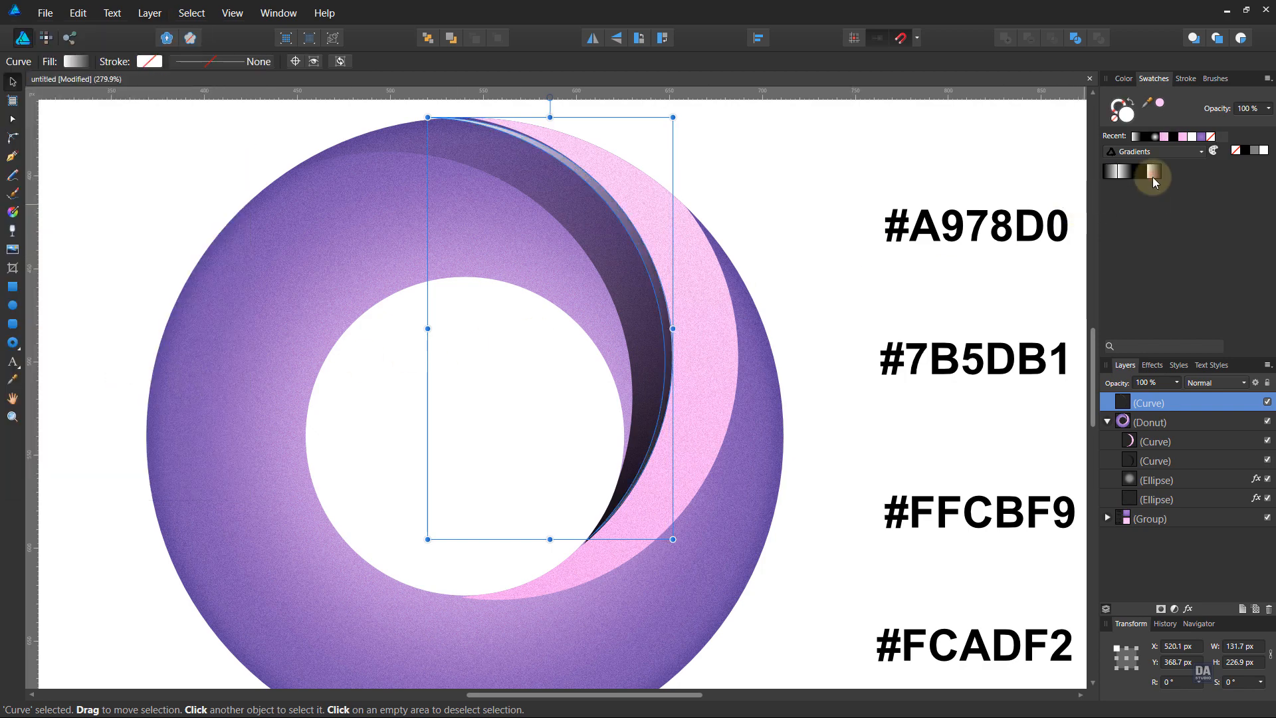
{"action": "left_click", "coordinate": [14, 214]}
{"action": "left_click", "coordinate": [176, 64]}
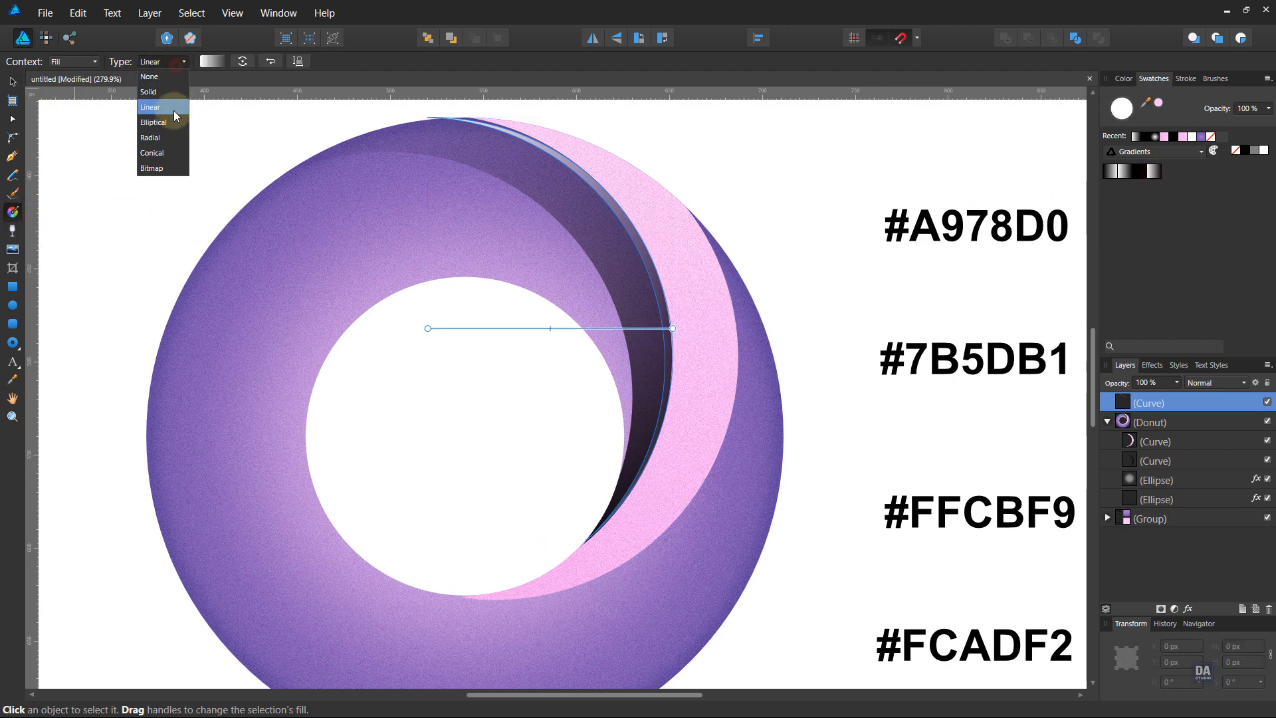
{"action": "left_click", "coordinate": [174, 121]}
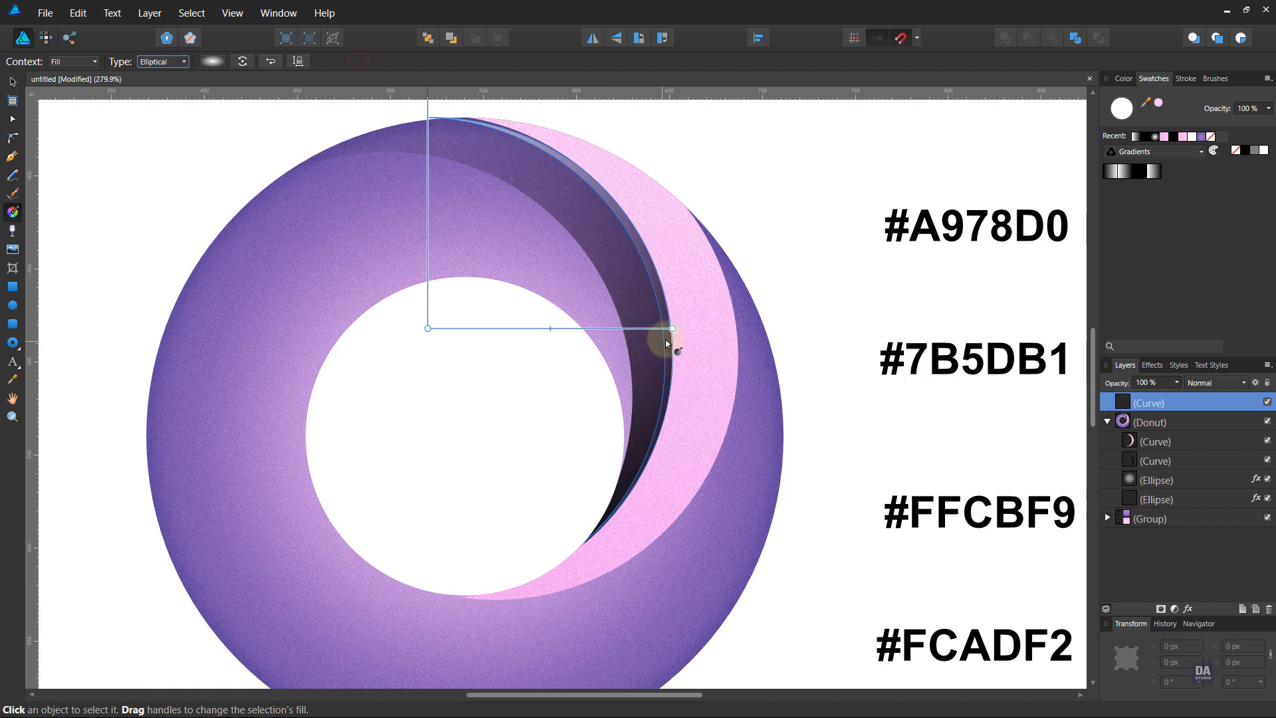
{"action": "left_click_drag", "start_coordinate": [663, 341], "coordinate": [693, 518]}
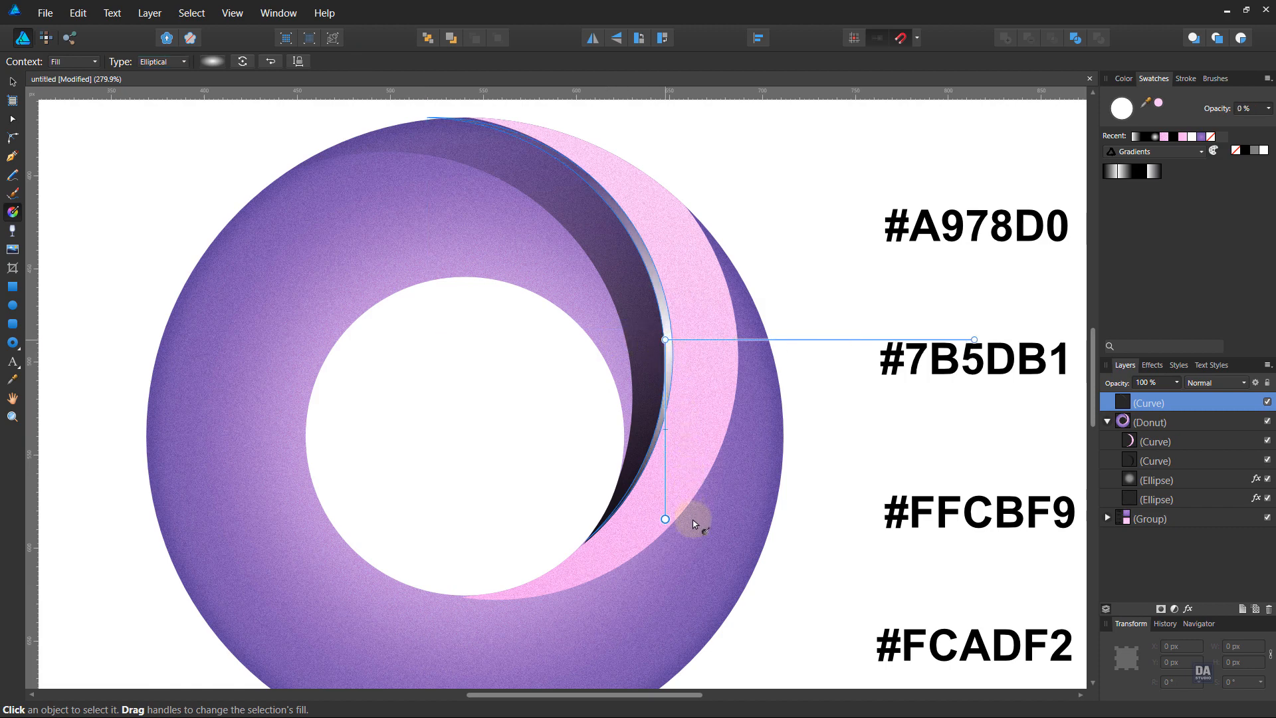
{"action": "left_click", "coordinate": [13, 81]}
{"action": "left_click", "coordinate": [167, 174]}
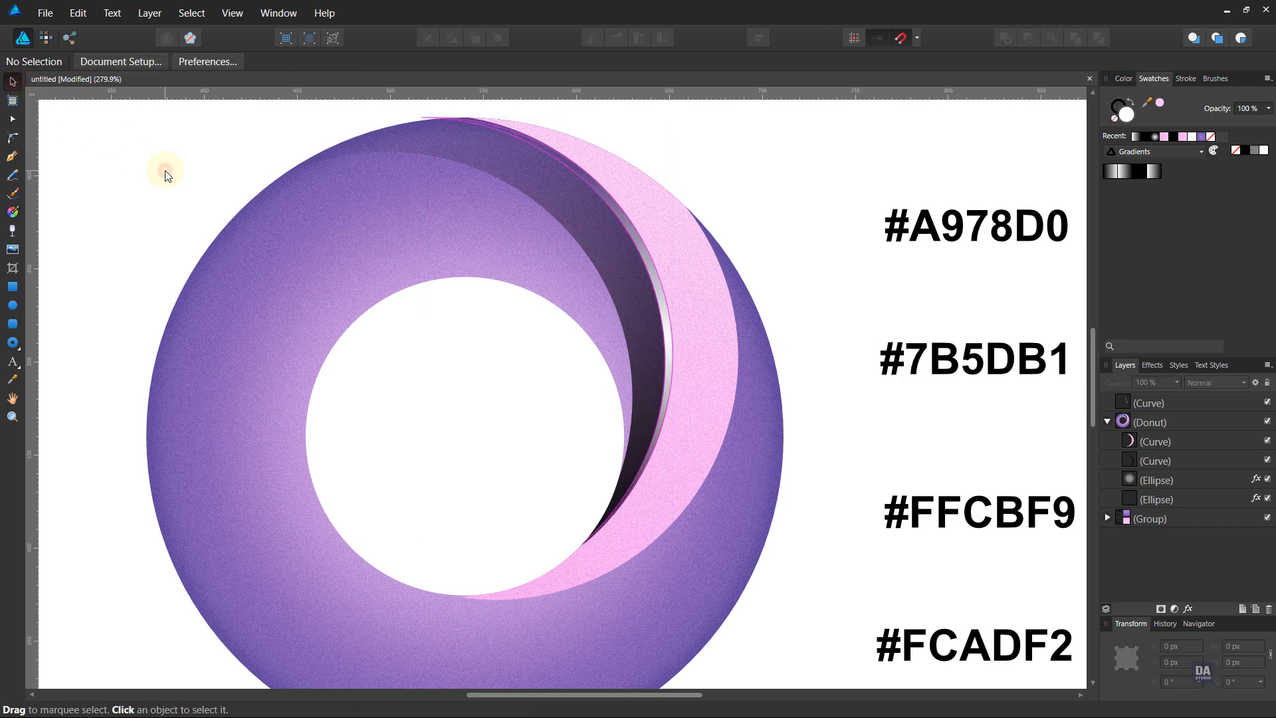
Step: Nest the highlight curve inside the Donut layer and group it with the pink and dark crescents
{"action": "left_click_drag", "start_coordinate": [484, 365], "coordinate": [531, 376]}
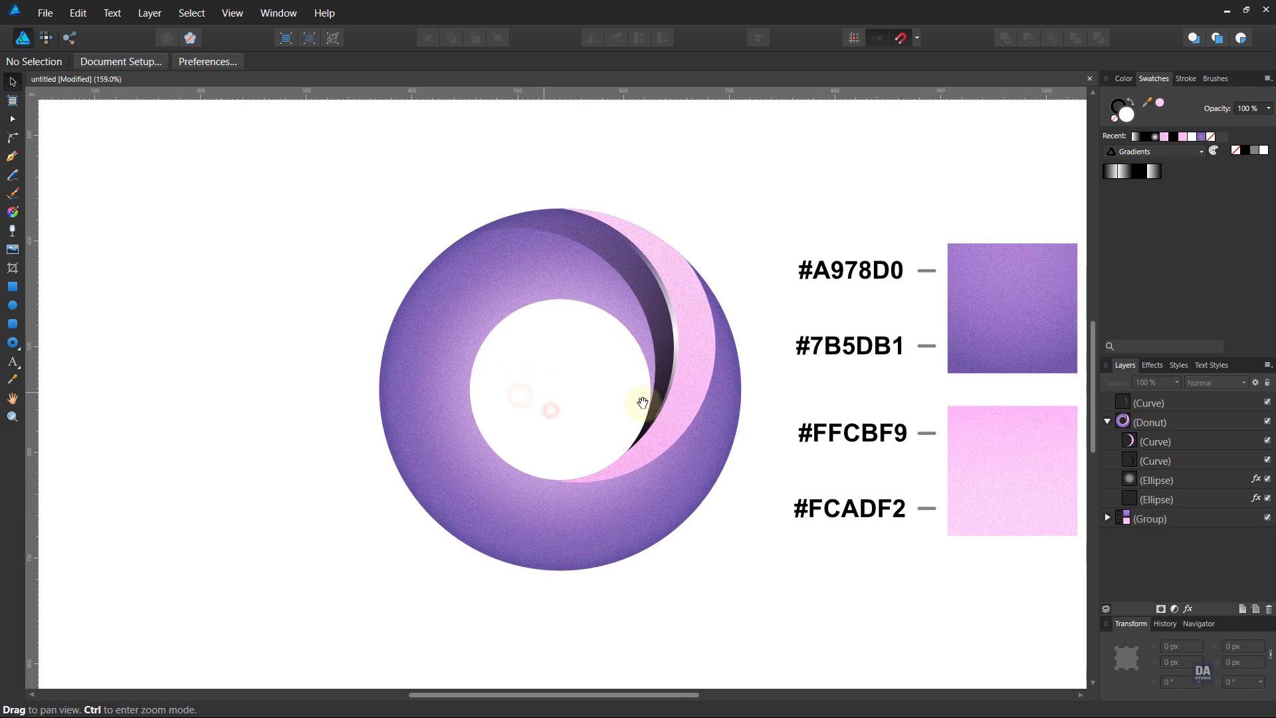
{"action": "left_click_drag", "start_coordinate": [1176, 405], "coordinate": [1181, 436]}
{"action": "left_click", "coordinate": [1179, 443], "text": "shift"}
{"action": "left_click", "coordinate": [1177, 460], "text": "shift"}
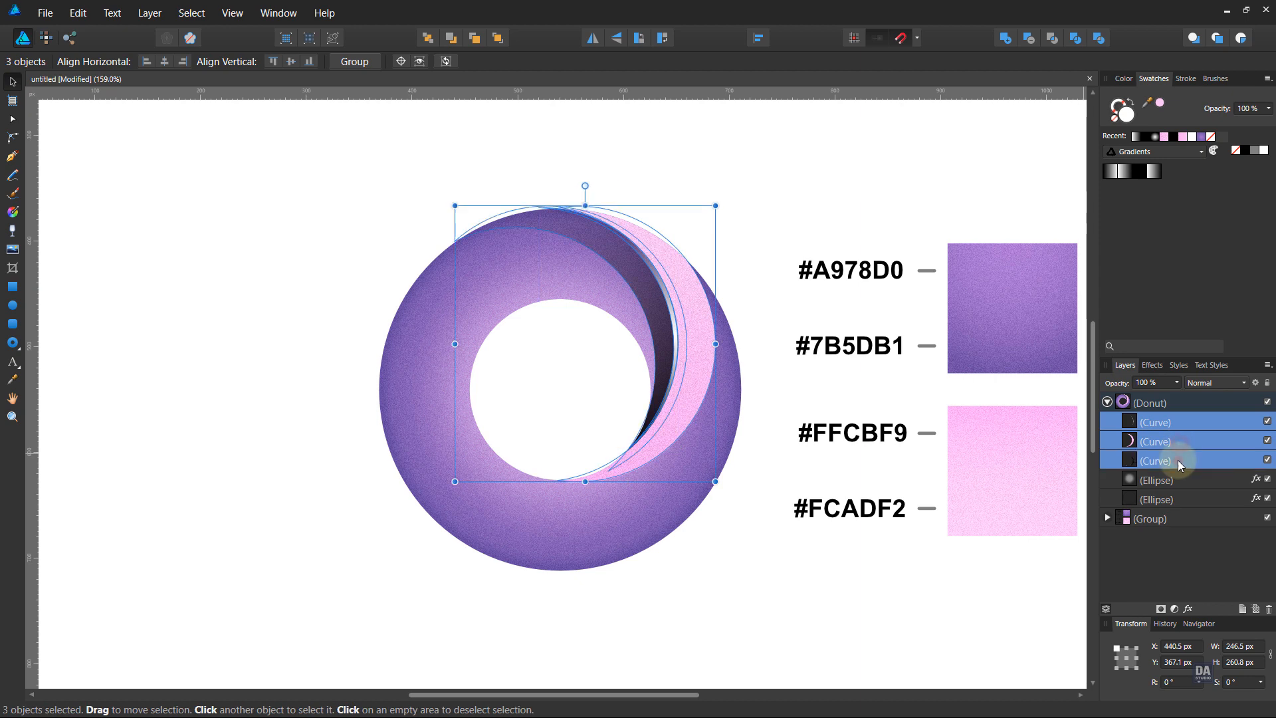
{"action": "right_click", "coordinate": [1177, 460]}
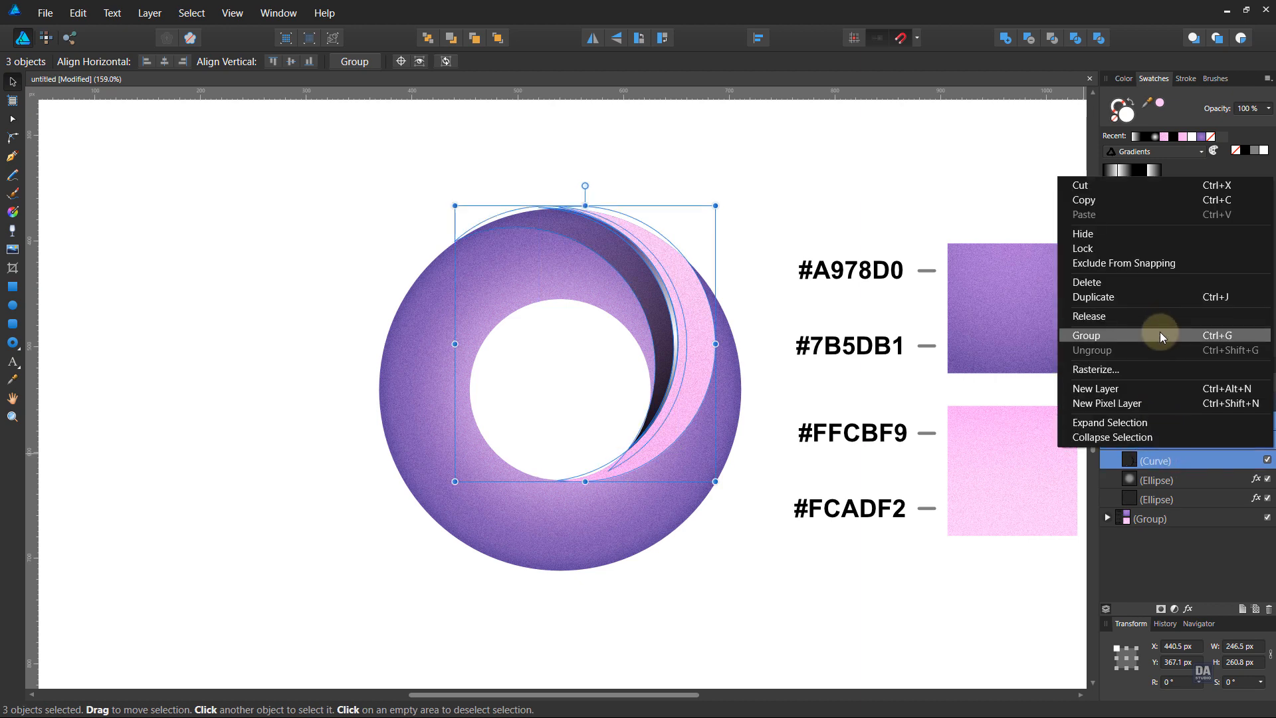
{"action": "left_click", "coordinate": [1160, 336]}
Step: Duplicate the crescent group, rotate the lower copy 180°, and place it on the donut's opposite, lower-left side
{"action": "right_click", "coordinate": [1193, 420]}
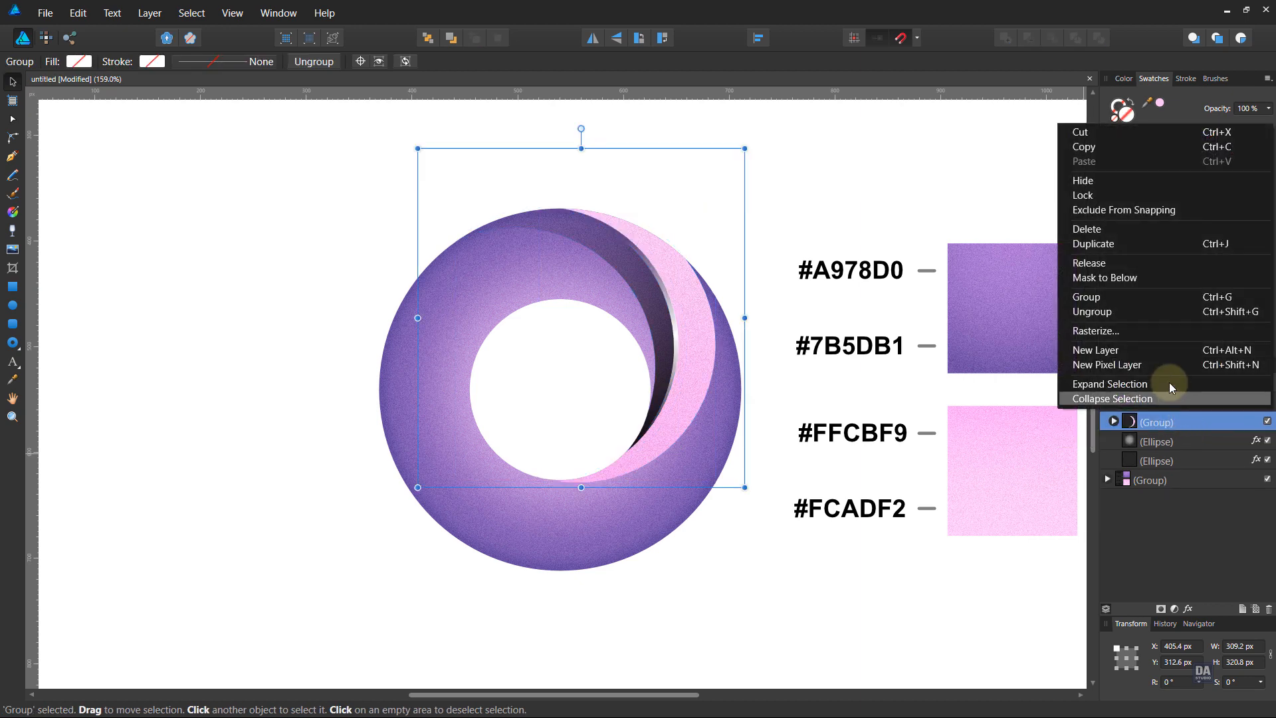
{"action": "left_click", "coordinate": [1205, 245]}
{"action": "left_click", "coordinate": [1167, 441]}
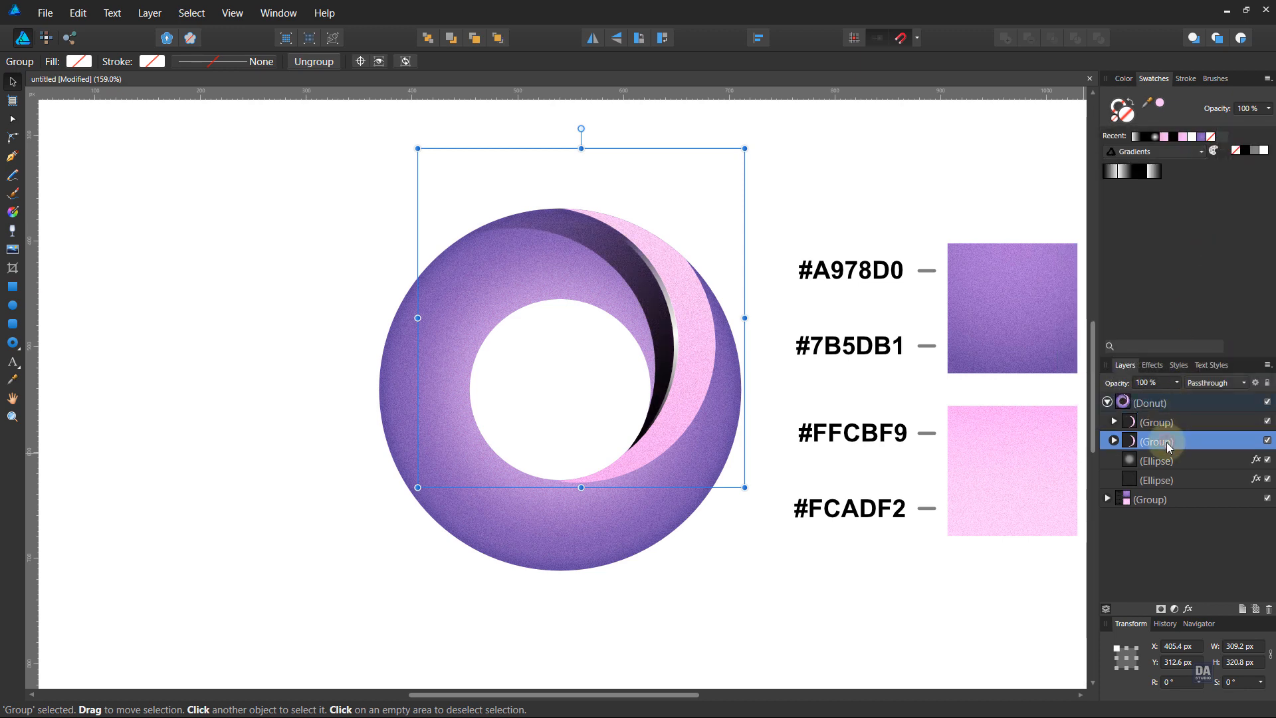
{"action": "left_click", "coordinate": [636, 38]}
{"action": "left_click", "coordinate": [636, 38]}
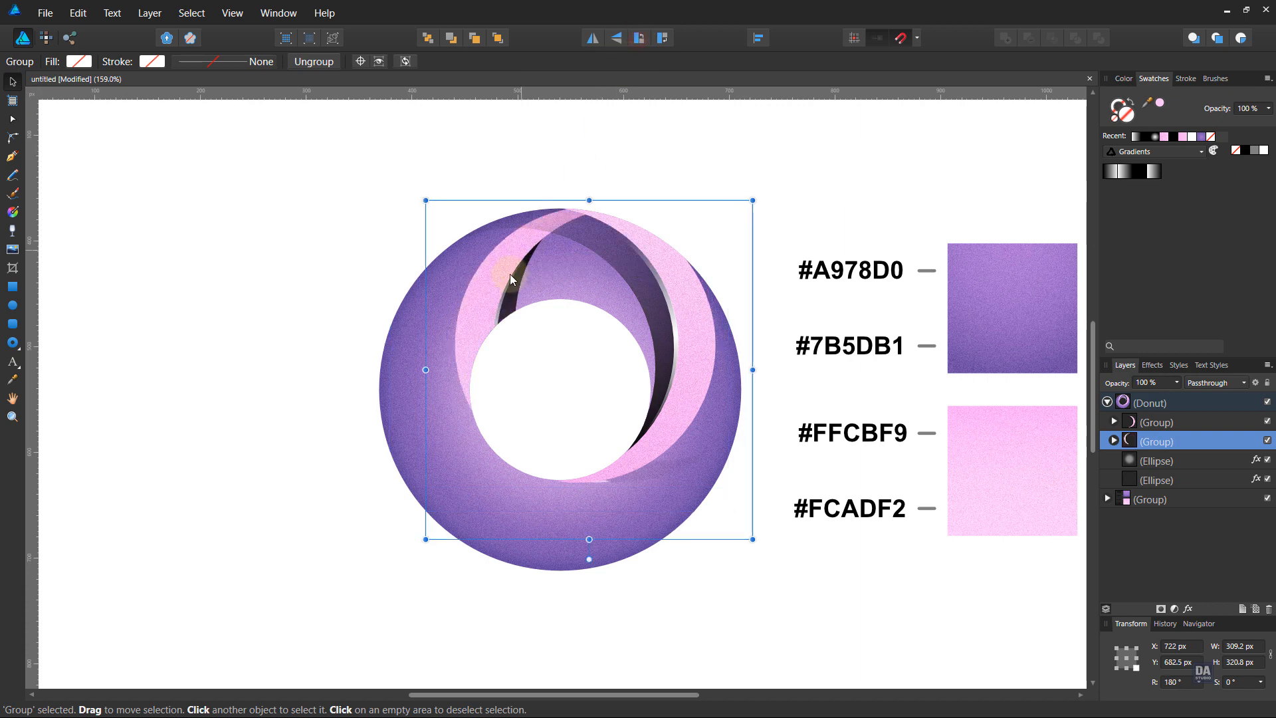
{"action": "left_click_drag", "start_coordinate": [481, 312], "coordinate": [436, 393]}
{"action": "left_click_drag", "start_coordinate": [440, 394], "coordinate": [440, 395]}
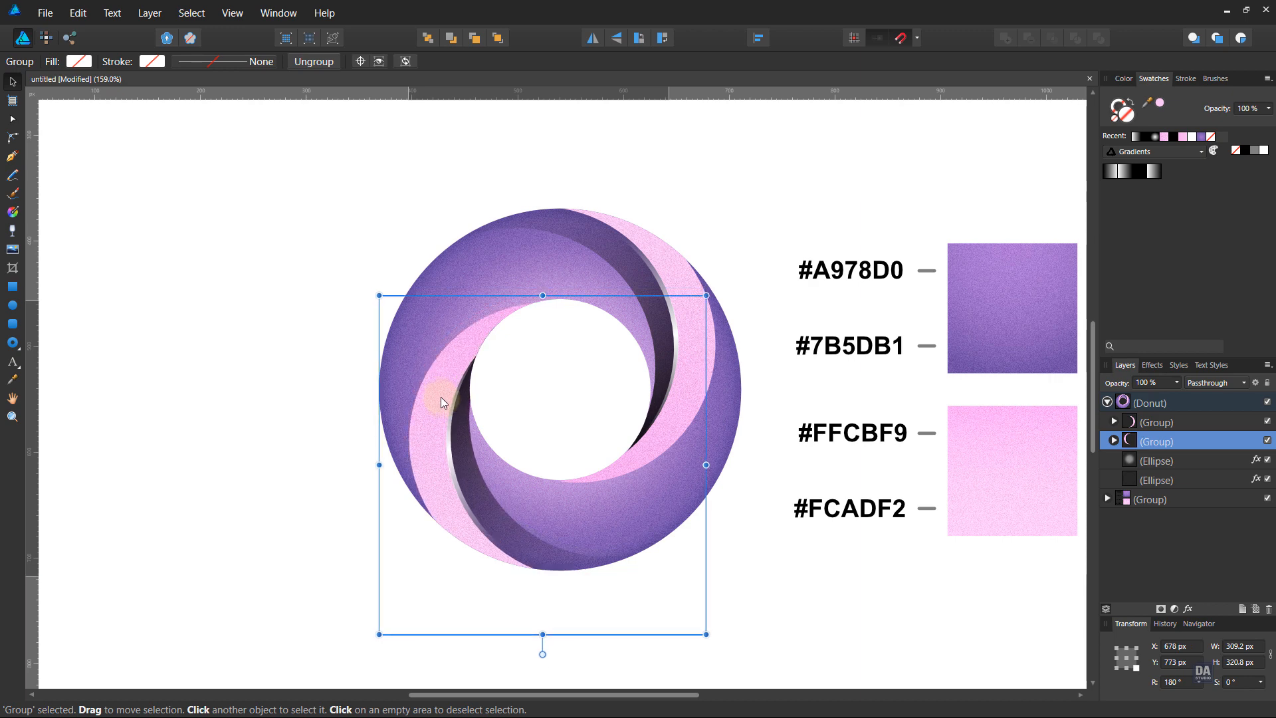
Step: Nudge the rotated crescent group down and sideways to X 674.4 px, Y 768.8 px so it meets the donut's hole, and deselect
{"action": "key", "text": "z"}
{"action": "left_click_drag", "start_coordinate": [499, 381], "coordinate": [644, 344]}
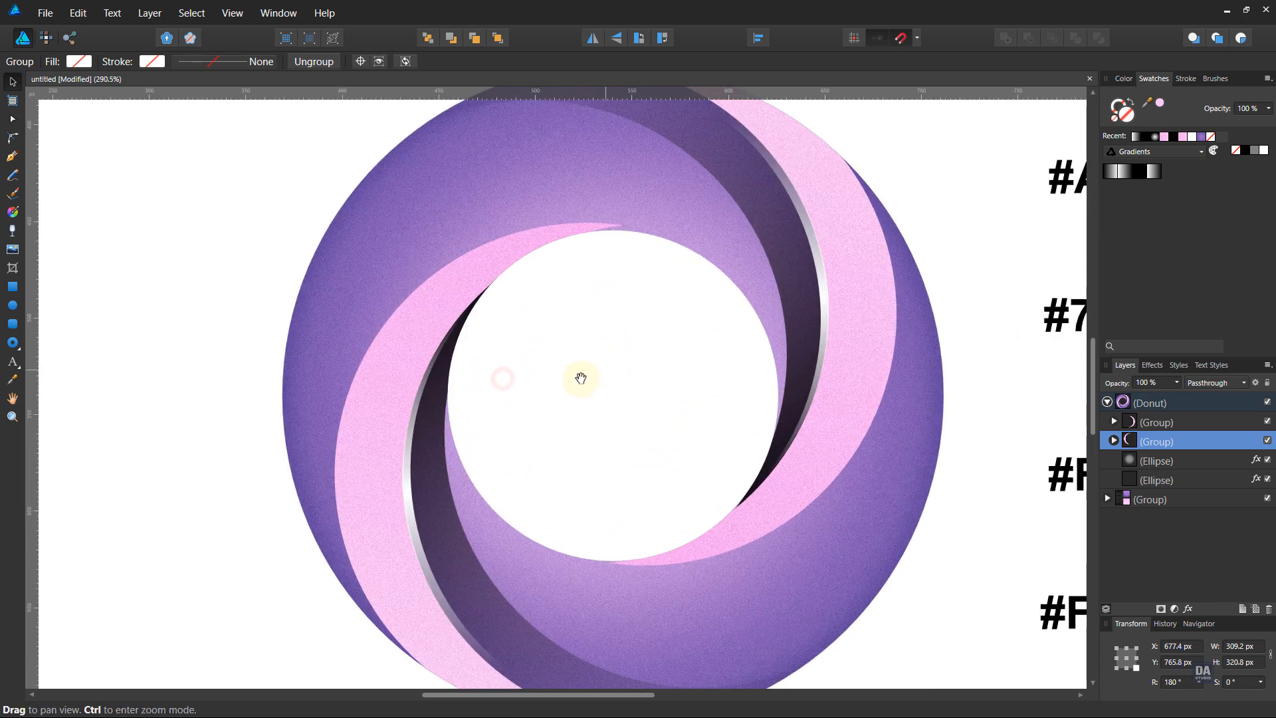
{"action": "left_click_drag", "start_coordinate": [576, 370], "coordinate": [573, 328]}
{"action": "key", "text": "Down"}
{"action": "key", "text": "Down"}
{"action": "key", "text": "Down"}
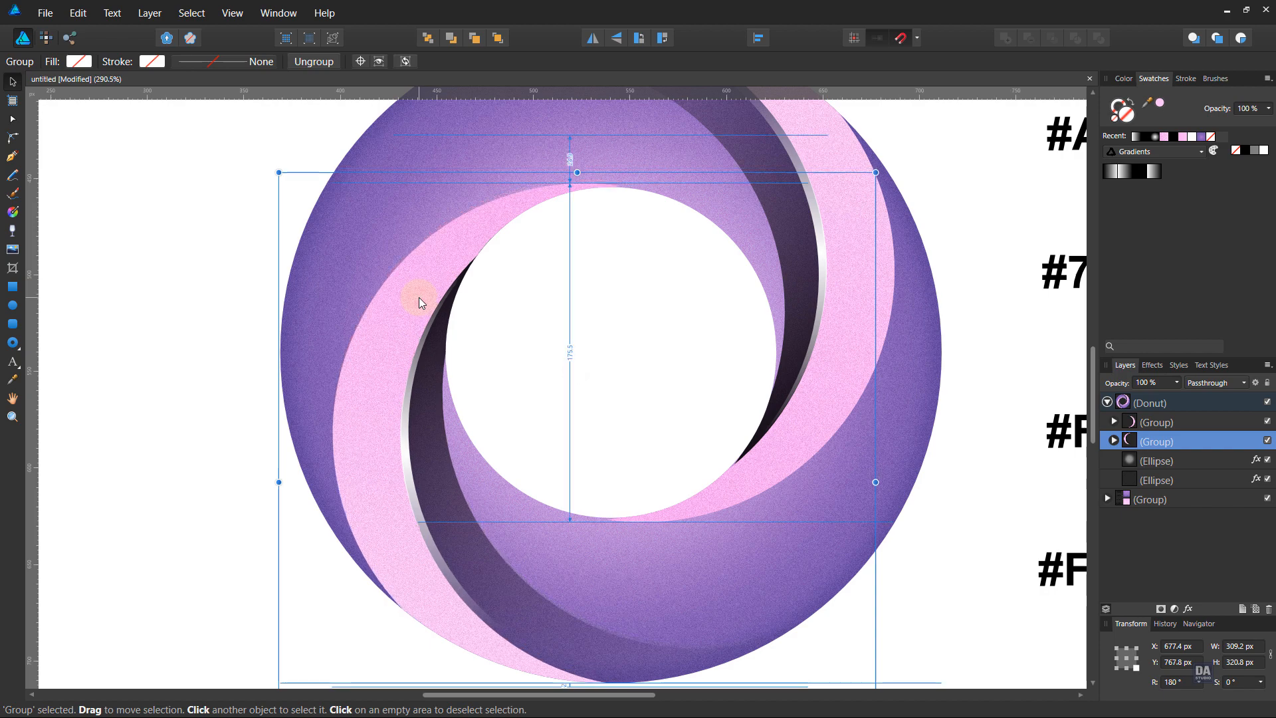
{"action": "key", "text": "Left"}
{"action": "key", "text": "Left"}
{"action": "key", "text": "Left"}
{"action": "key", "text": "Left"}
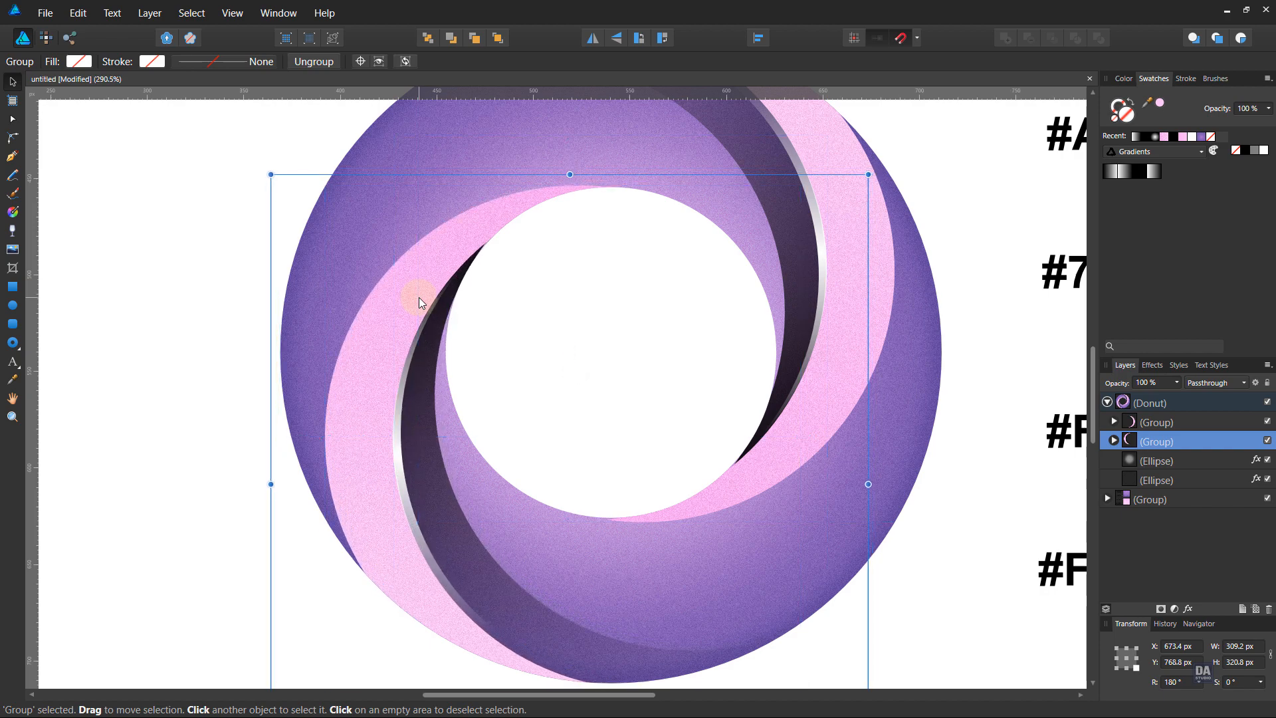
{"action": "key", "text": "Left"}
{"action": "key", "text": "Left"}
{"action": "key", "text": "Right"}
{"action": "key", "text": "Right"}
{"action": "key", "text": "Right"}
{"action": "key", "text": "Right"}
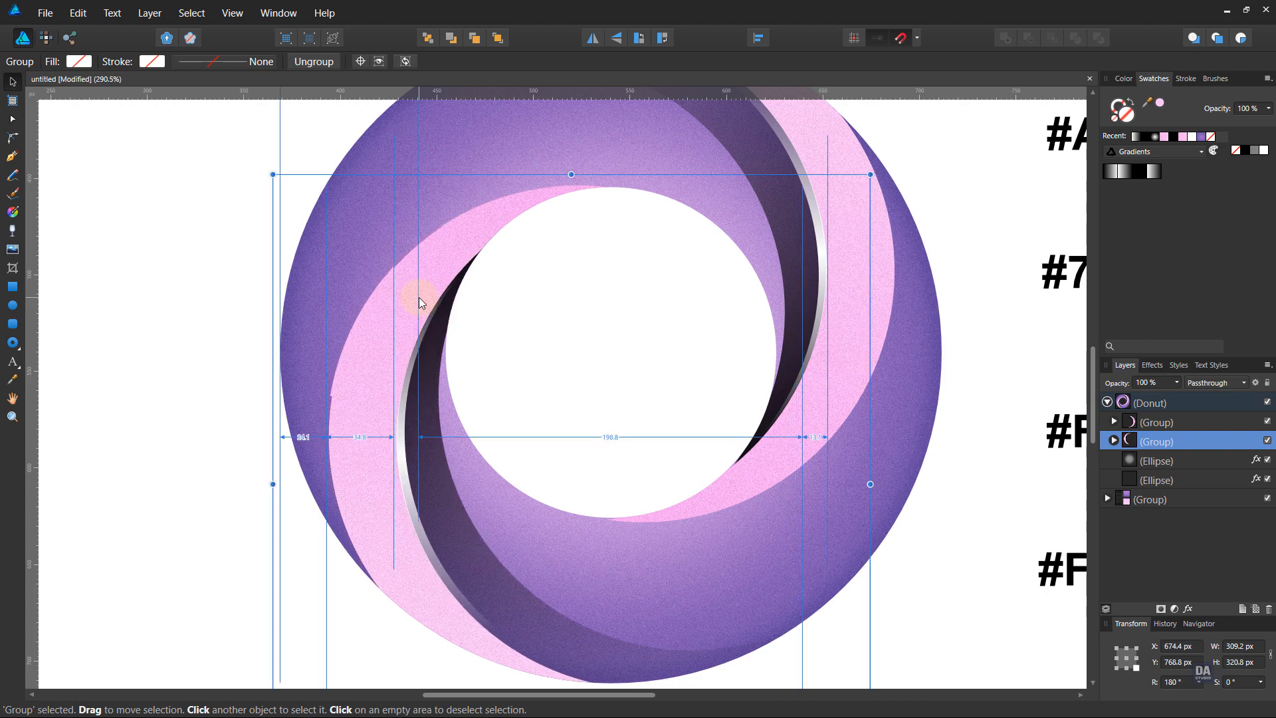
{"action": "left_click", "coordinate": [536, 323]}
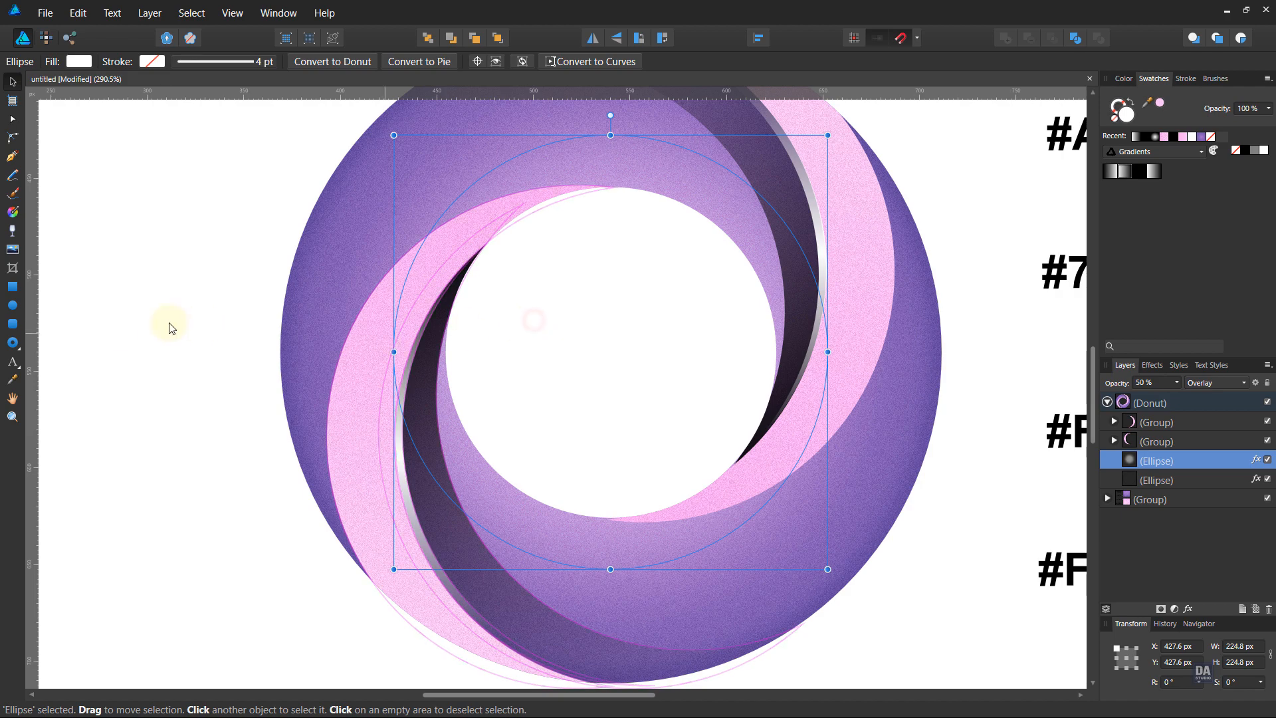
{"action": "left_click", "coordinate": [113, 329]}
Step: Hide the group containing the colour swatches and hex codes
{"action": "scroll", "coordinate": [173, 349], "scroll_direction": "down", "scroll_amount": 5}
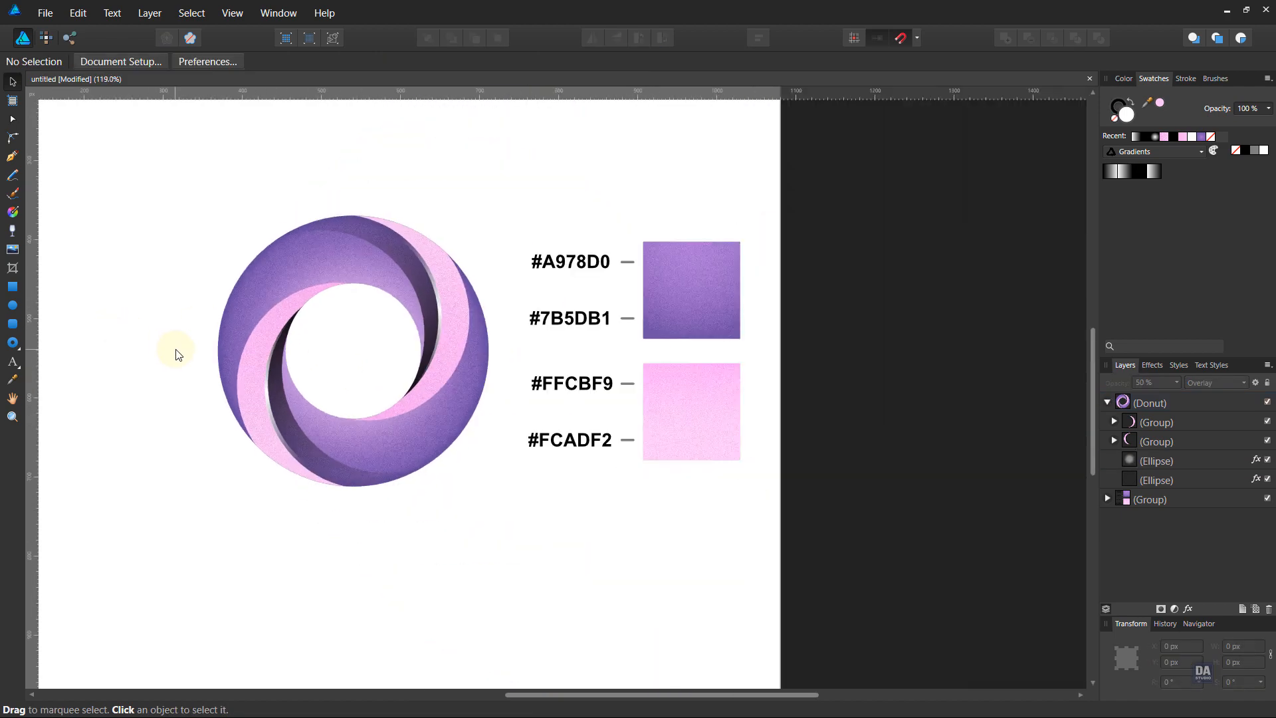
{"action": "scroll", "coordinate": [177, 353], "scroll_direction": "down", "scroll_amount": 2}
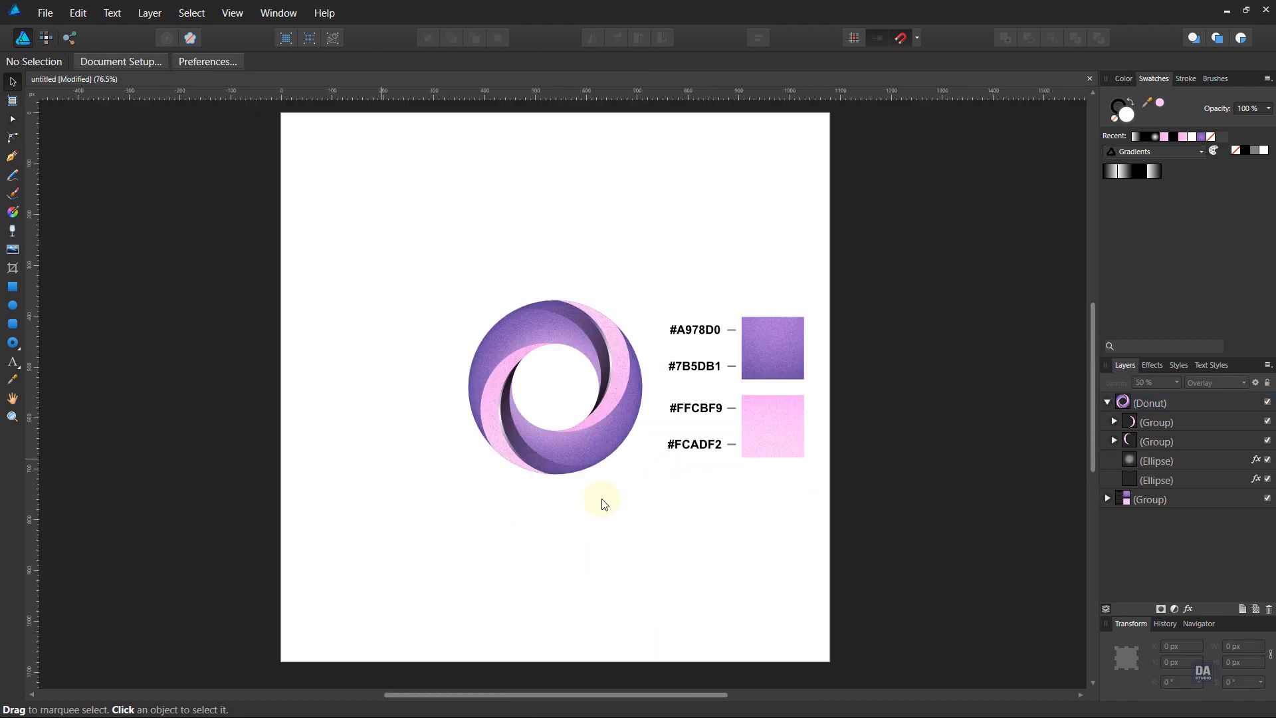
{"action": "left_click", "coordinate": [1268, 500]}
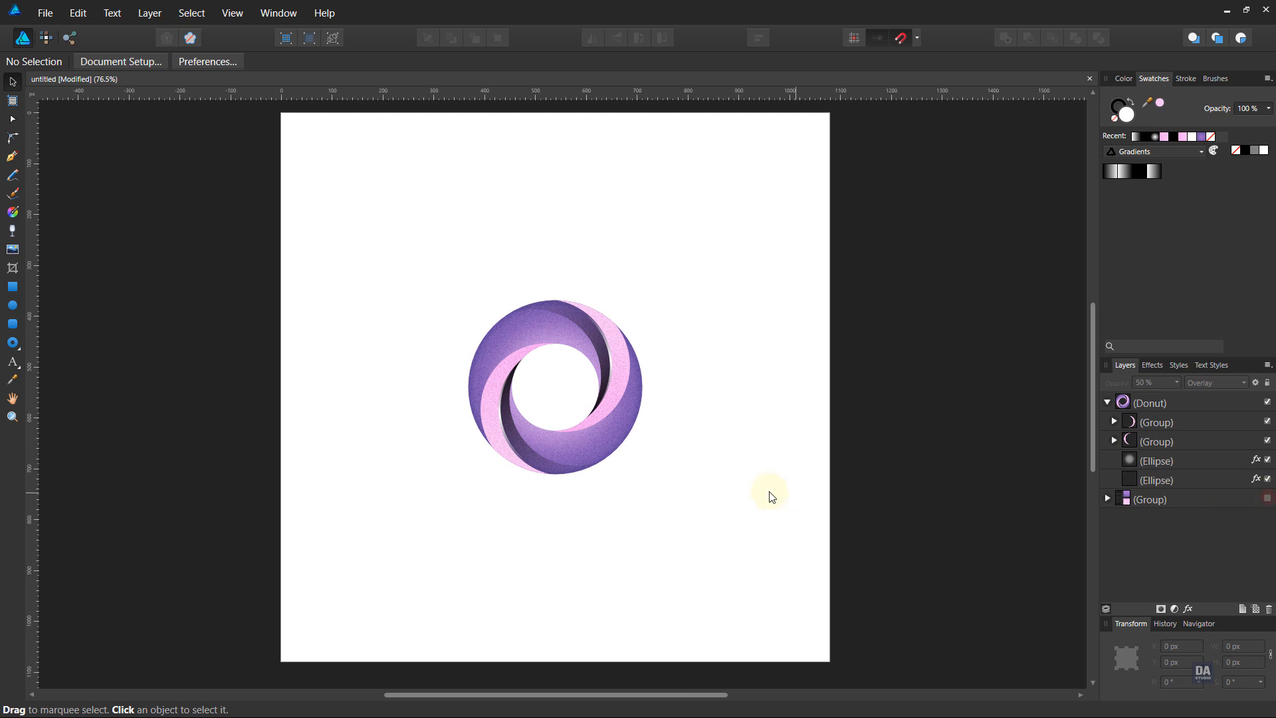
Step: Draw a flat ellipse about 298 by 42 px centred below the donut, with a black-to-transparent gradient fill and no stroke
{"action": "left_click", "coordinate": [12, 305]}
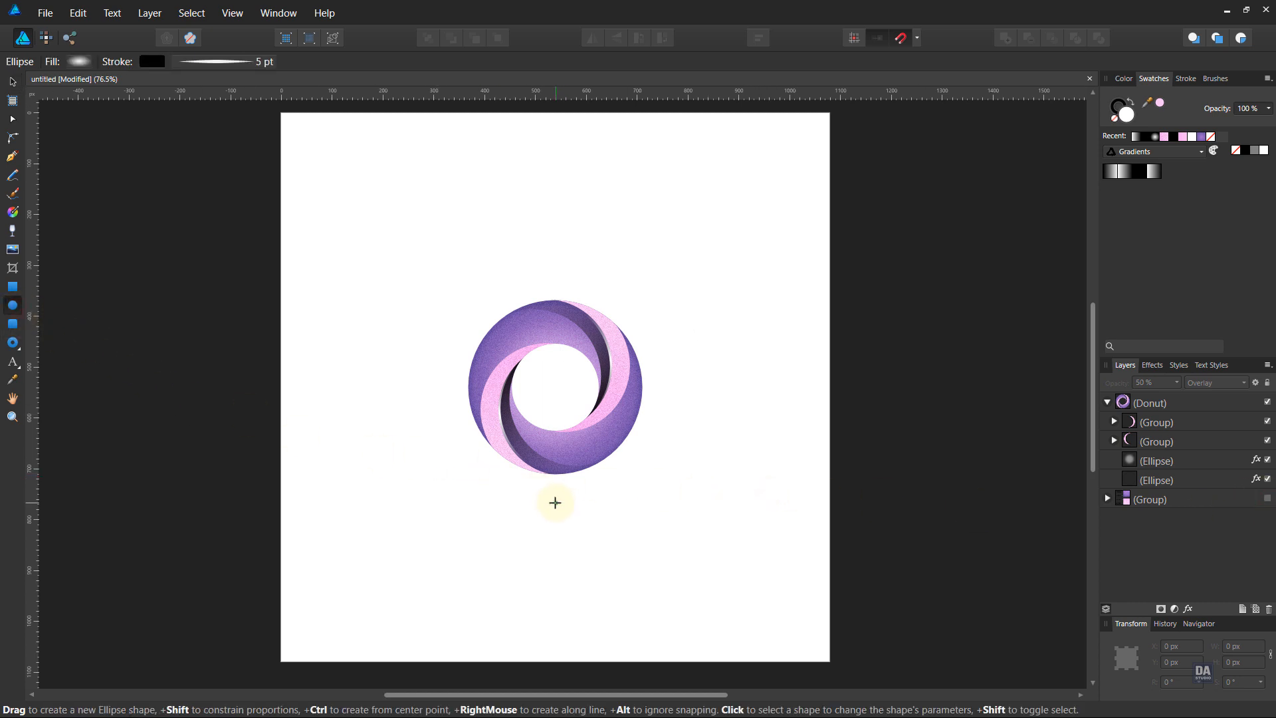
{"action": "left_click_drag", "start_coordinate": [555, 503], "coordinate": [632, 513]}
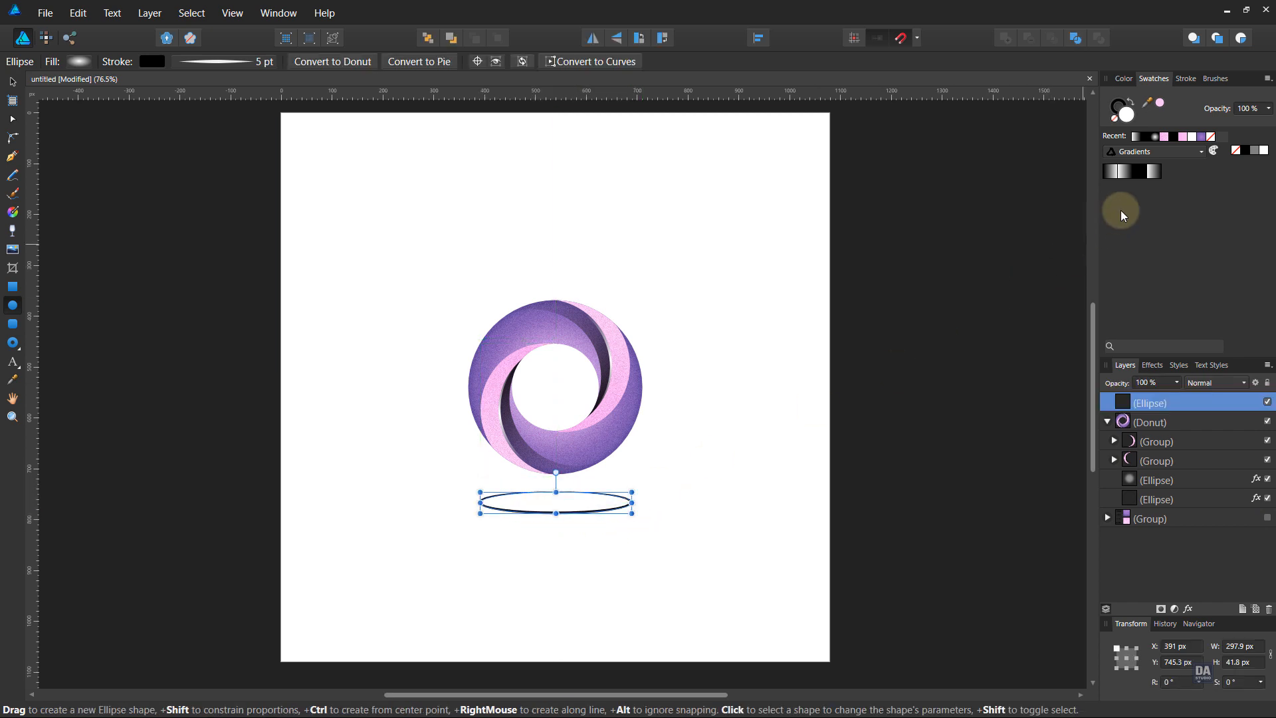
{"action": "left_click", "coordinate": [1146, 135]}
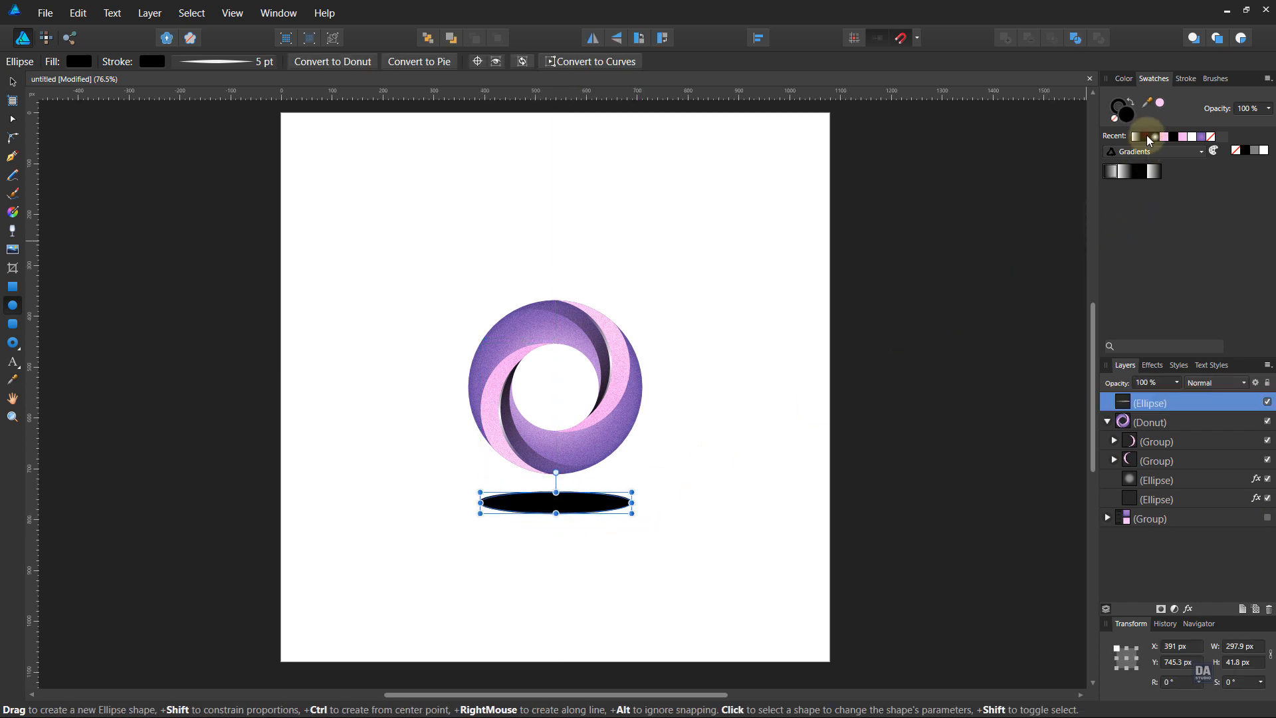
{"action": "left_click", "coordinate": [1138, 173]}
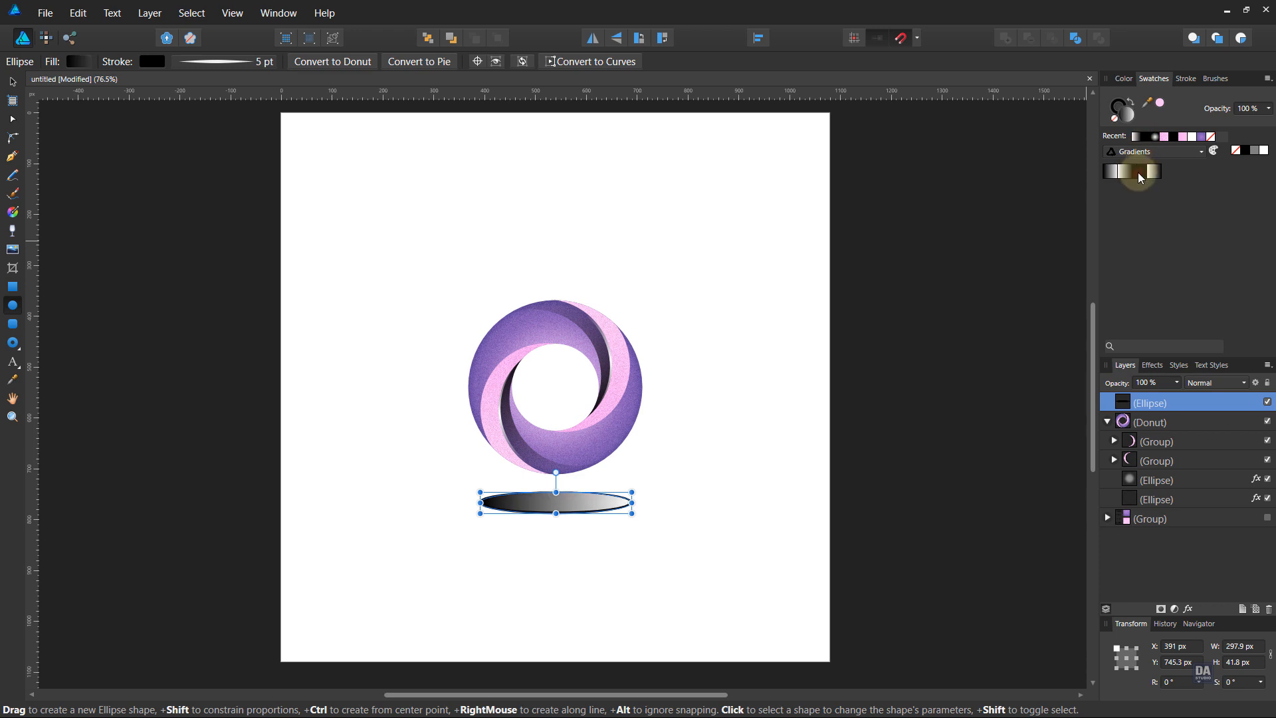
{"action": "left_click", "coordinate": [1117, 124]}
Step: Change the flat ellipse's gradient to Elliptical and position it from the ellipse's centre to near its right edge, black fading outward to transparent
{"action": "left_click", "coordinate": [78, 61]}
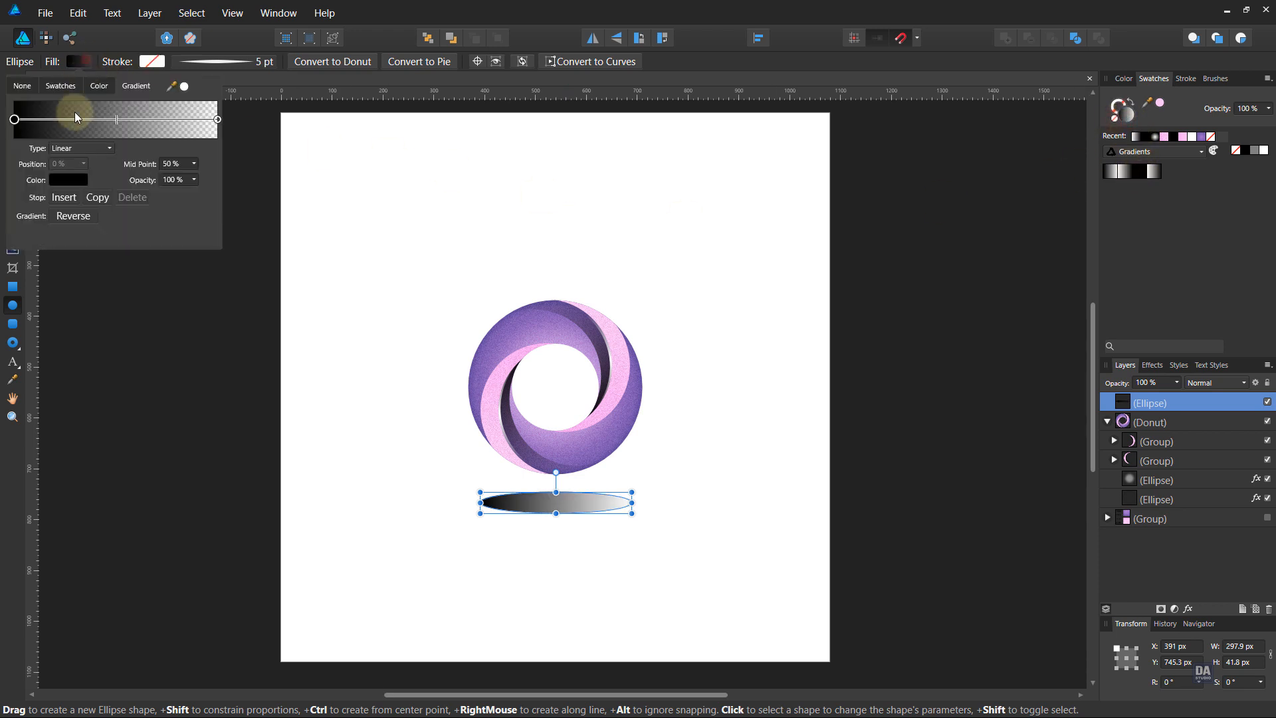
{"action": "left_click", "coordinate": [81, 148]}
{"action": "left_click", "coordinate": [74, 171]}
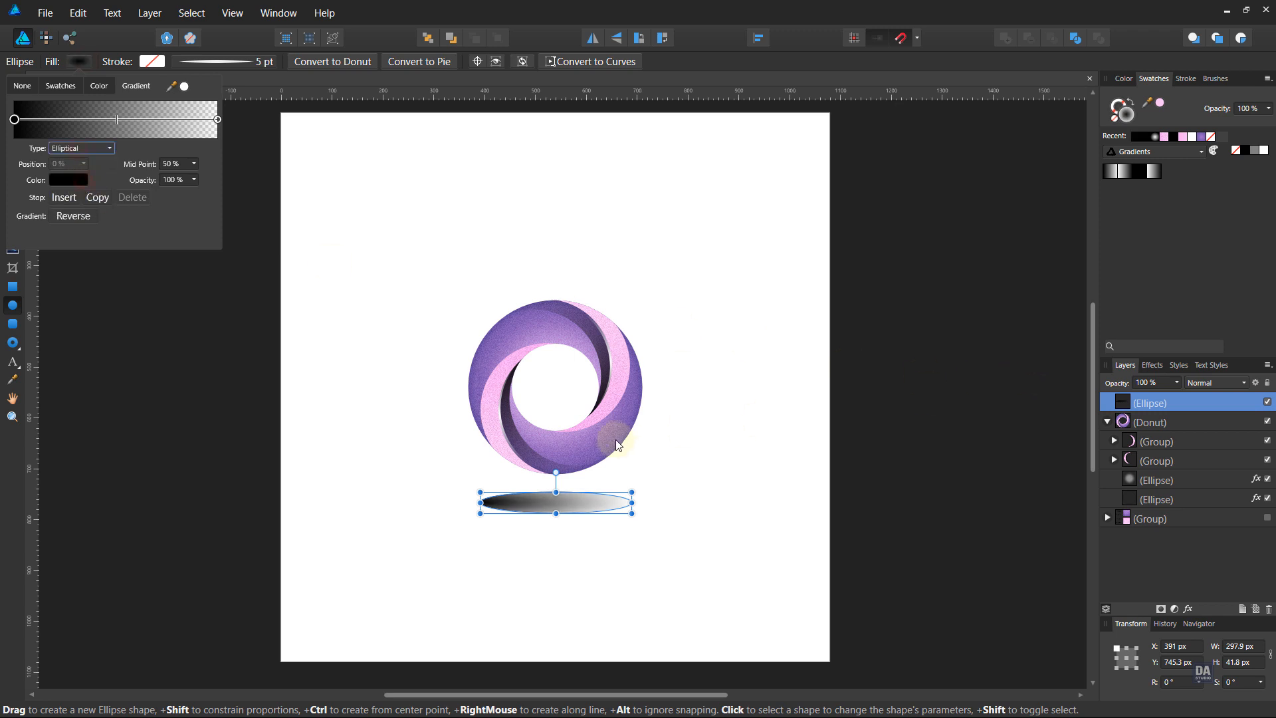
{"action": "key", "text": "g"}
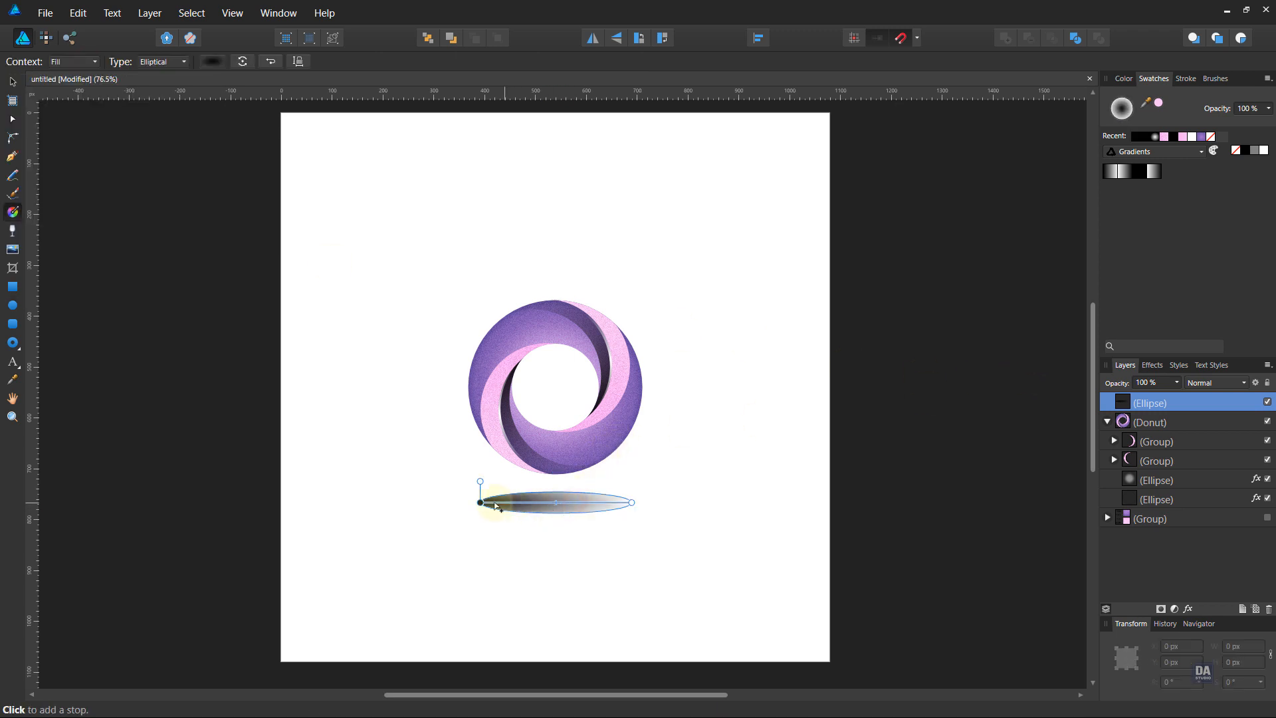
{"action": "left_click_drag", "start_coordinate": [479, 502], "coordinate": [625, 503]}
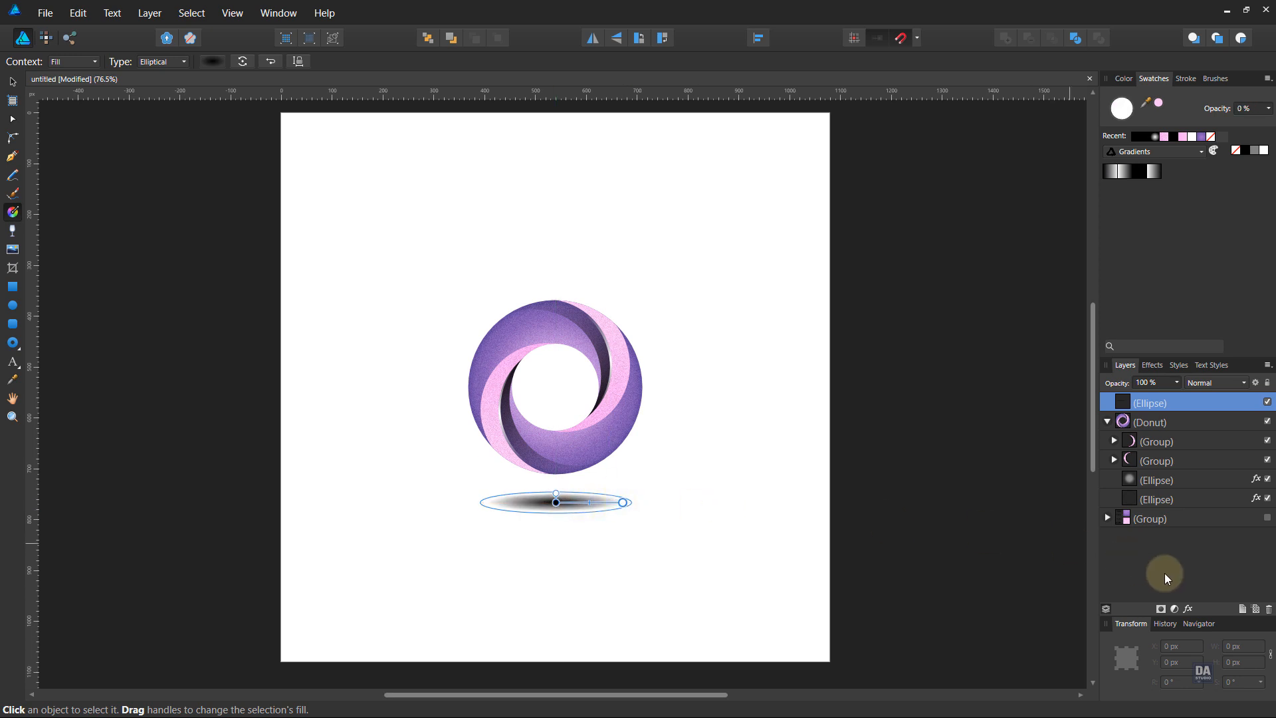
Step: Apply a Gaussian Blur layer effect with a radius of about 10.1 px to the shadow ellipse
{"action": "left_click", "coordinate": [1188, 611]}
{"action": "left_click_drag", "start_coordinate": [864, 209], "coordinate": [932, 216]}
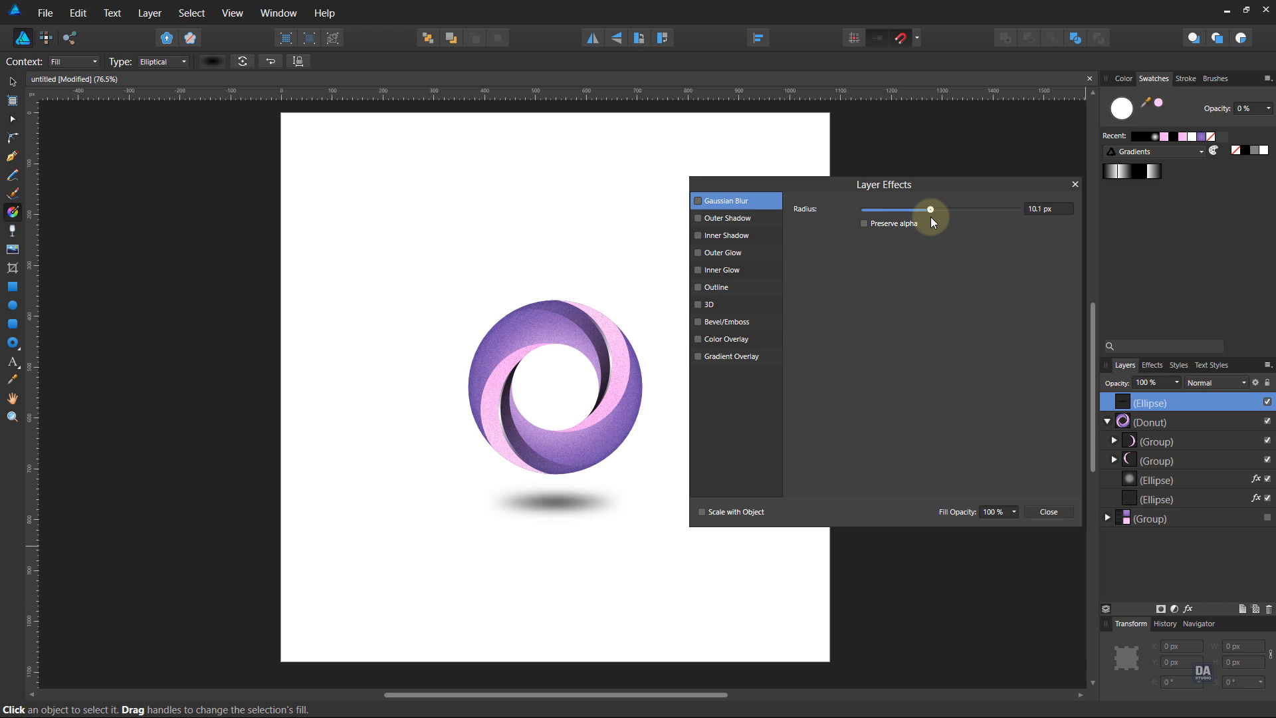
{"action": "left_click", "coordinate": [1045, 509]}
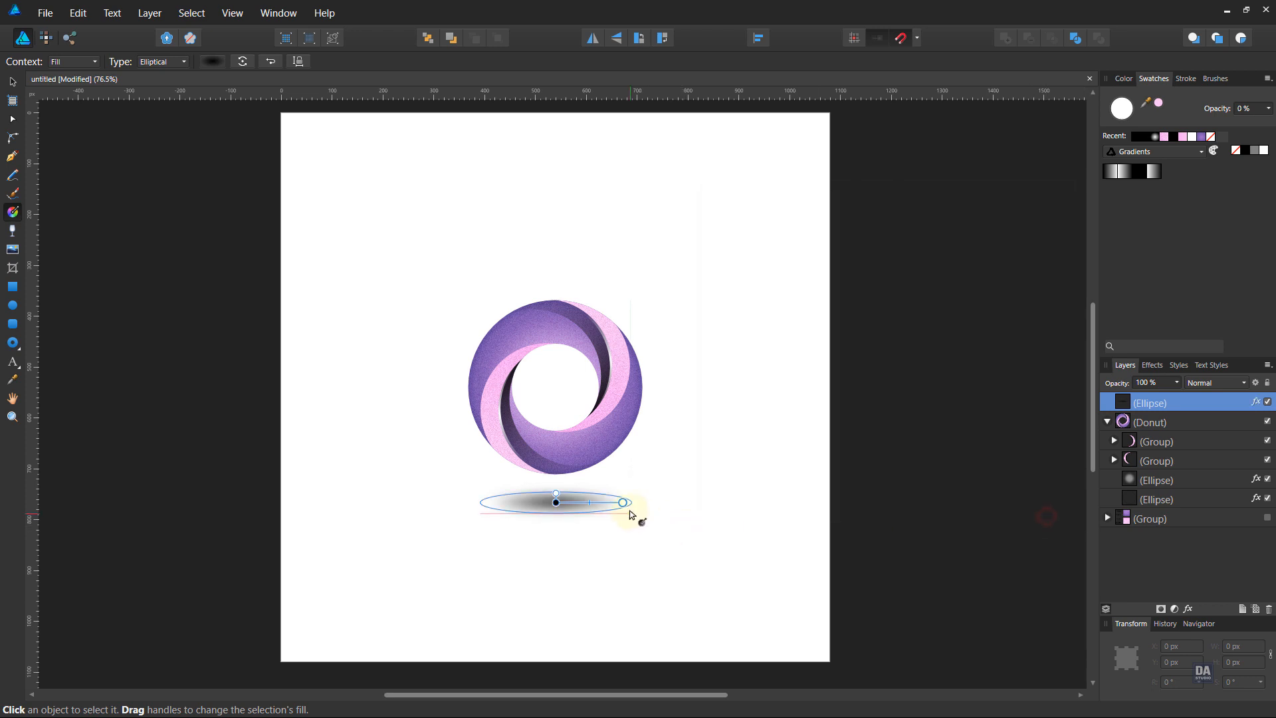
Step: Widen the shadow ellipse symmetrically about its centre to about 389 px and lower its opacity to 50 %
{"action": "key", "text": "v"}
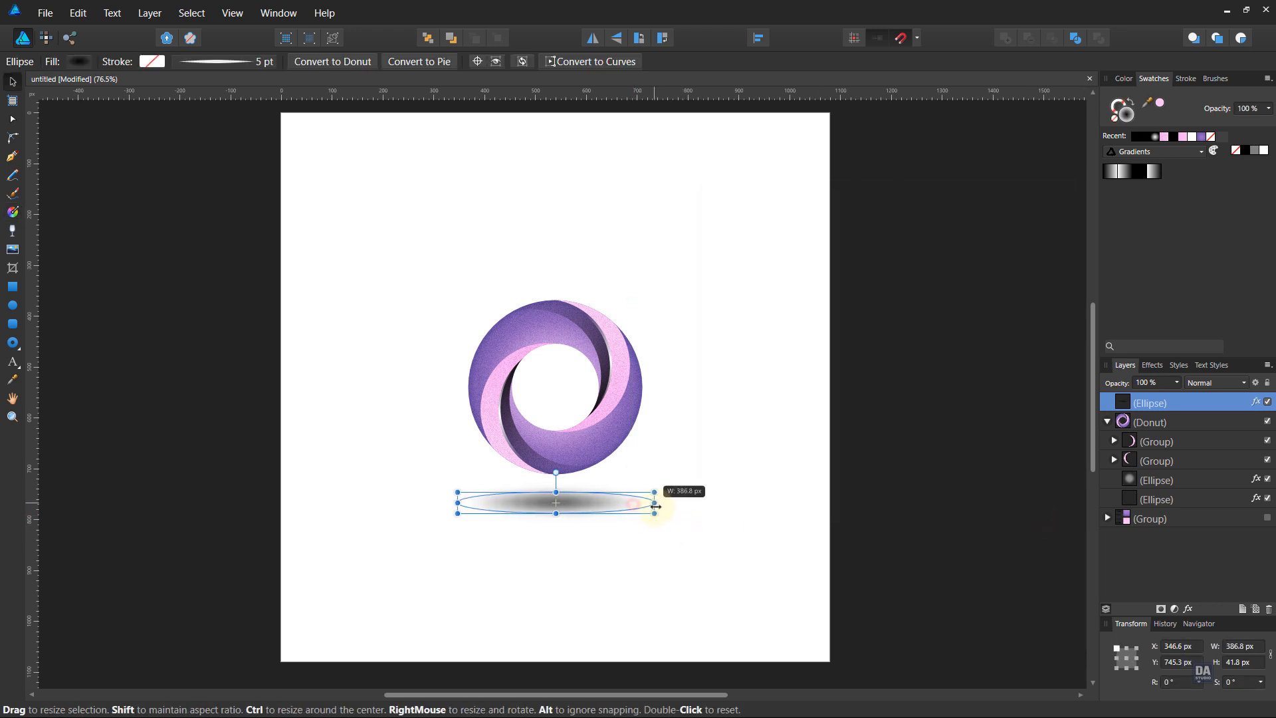
{"action": "left_click", "coordinate": [1177, 383]}
{"action": "left_click_drag", "start_coordinate": [1178, 394], "coordinate": [1134, 400]}
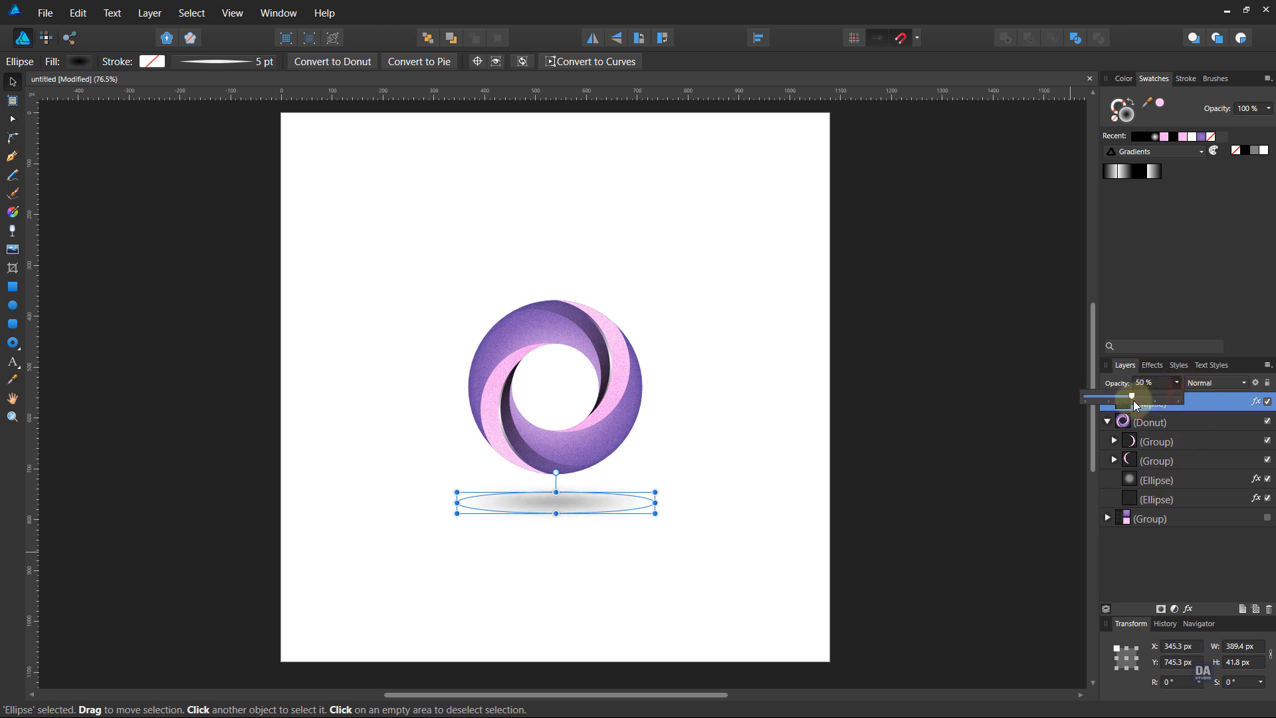
{"action": "left_click", "coordinate": [773, 483]}
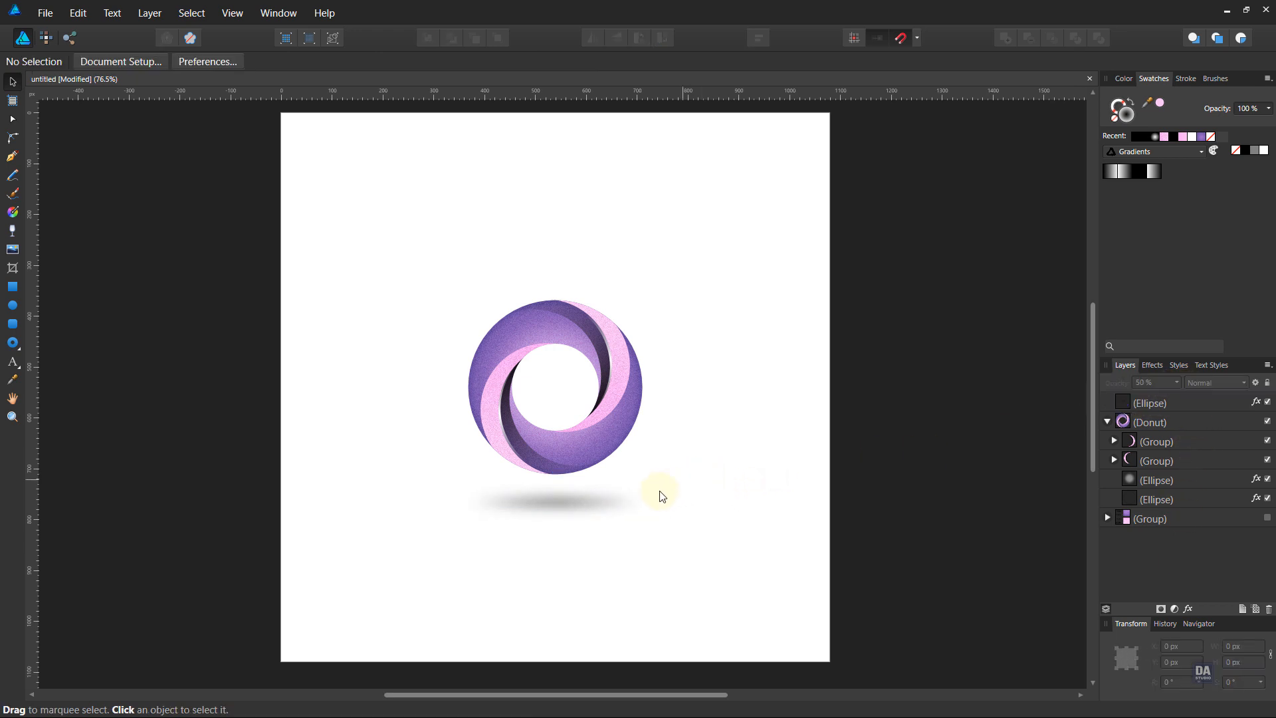
Step: Move the shadow ellipse up so it sits just beneath the donut's lower edge, fine-tune its height, and deselect
{"action": "left_click", "coordinate": [619, 501]}
{"action": "left_click_drag", "start_coordinate": [619, 501], "coordinate": [610, 491]}
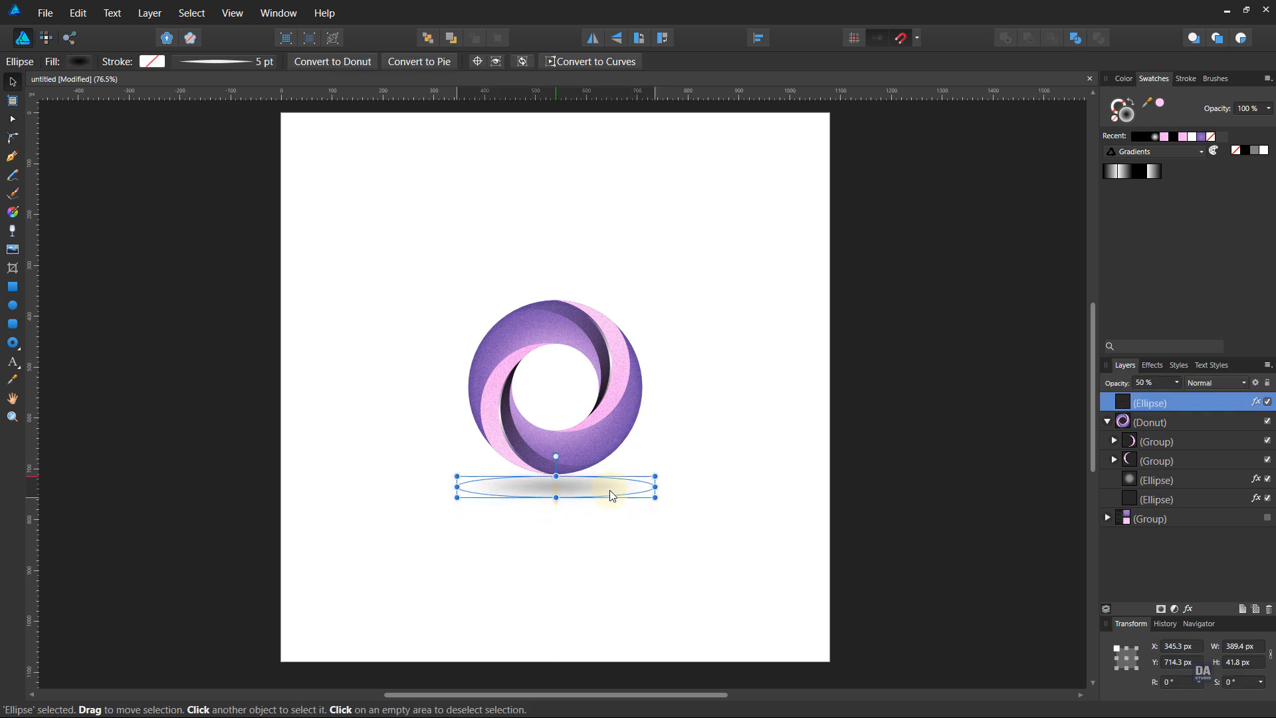
{"action": "left_click", "coordinate": [708, 476]}
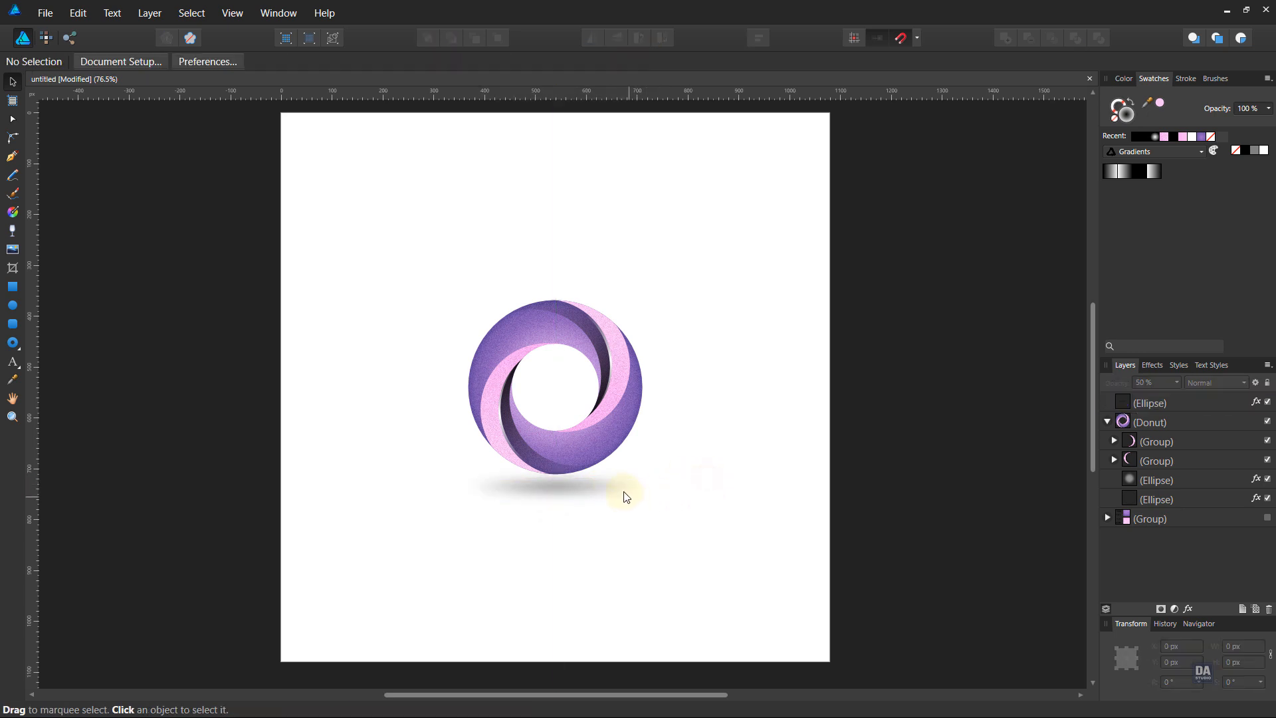
{"action": "left_click", "coordinate": [622, 492]}
{"action": "left_click", "coordinate": [701, 457]}
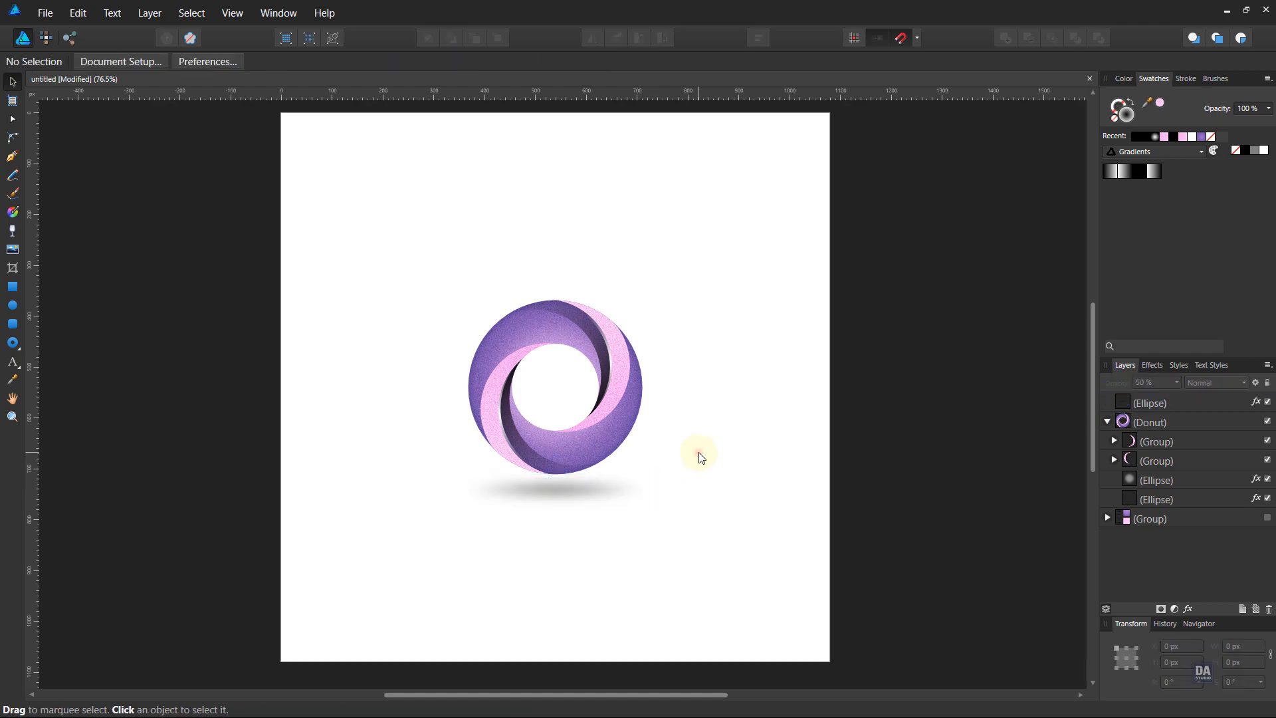